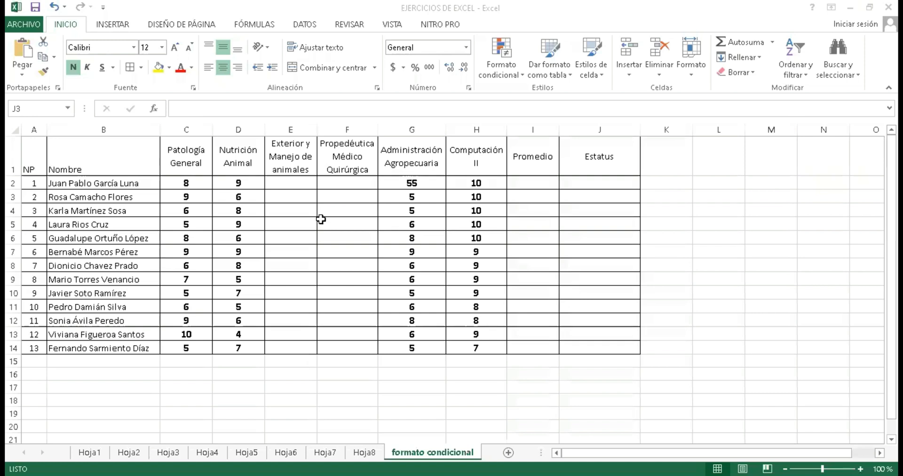
- Enter the grades 5 and 6 in E2:E3 and 8 and 7 in F2:F3
left_click(295, 198)
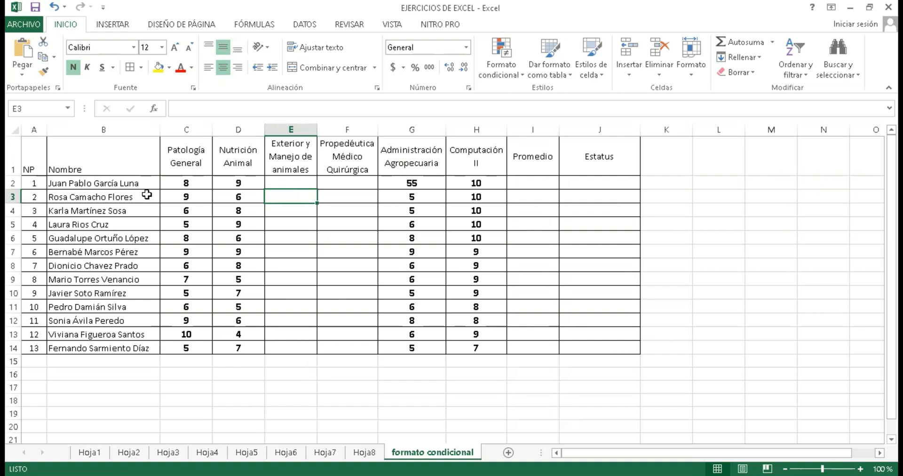
left_click(272, 182)
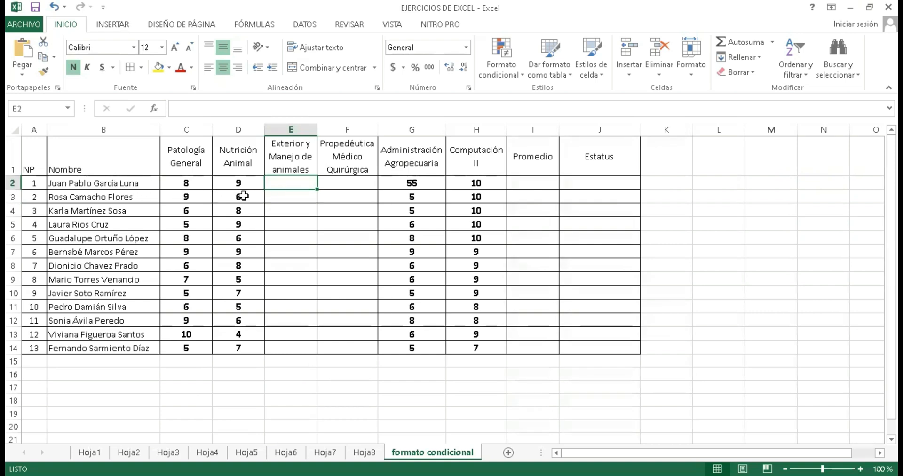
type("5")
key("Down")
type("6")
key("Right")
type("7")
key("Up")
type("8")
key("Down")
key("Down")
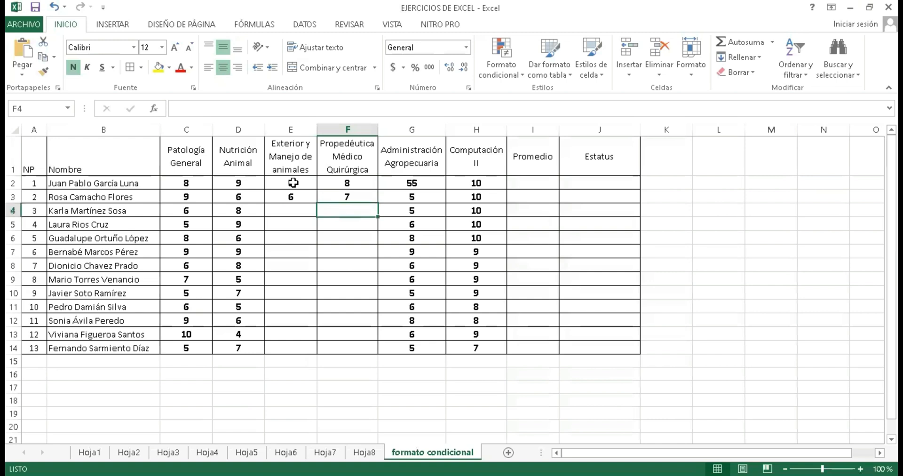
- Fill the remaining Exterior y Manejo de animales grades in E4:E14 with 9, 5, 7, 8, 9, 5, 5, 7, 8, 9 and 7
key("Left")
type("9")
key("Return")
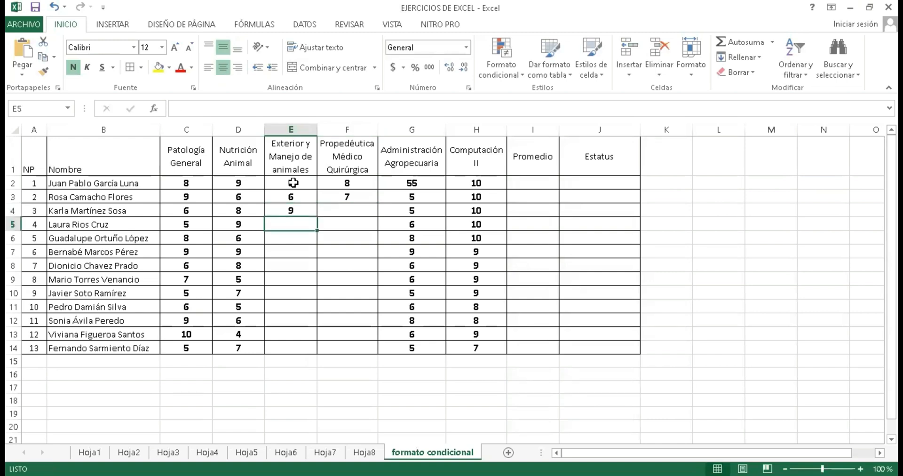
type("5")
key("Return")
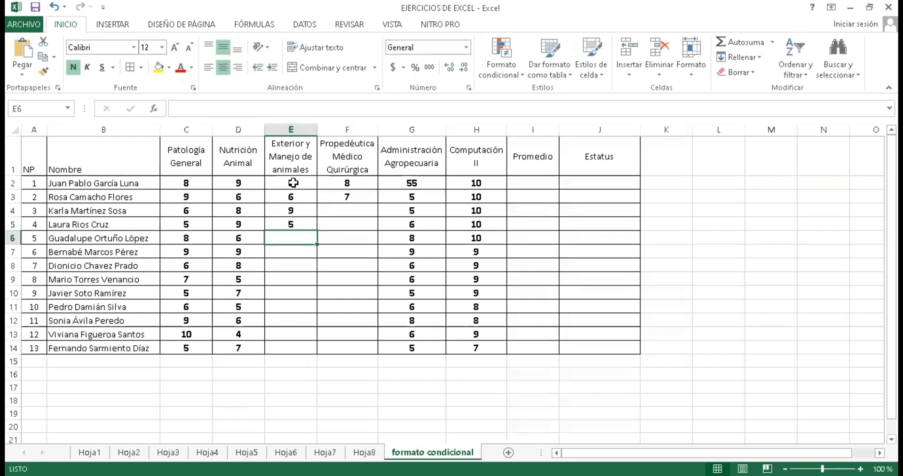
type("7")
key("Return")
type("8")
key("Return")
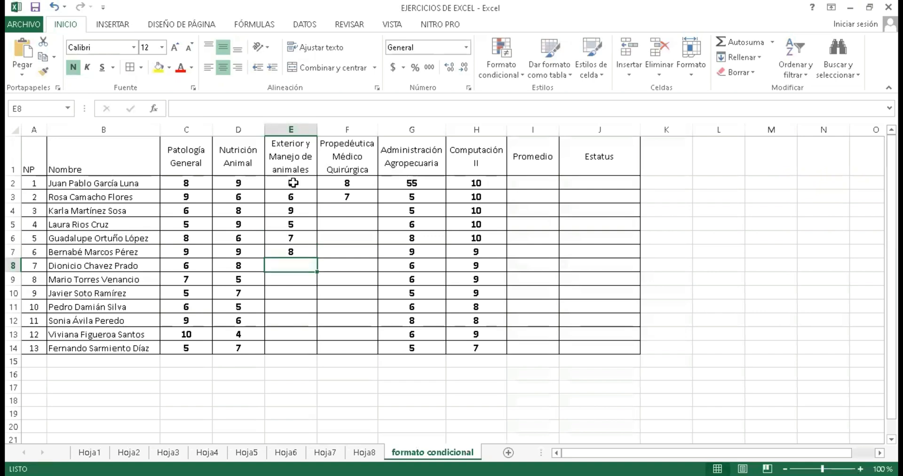
type("9")
key("Return")
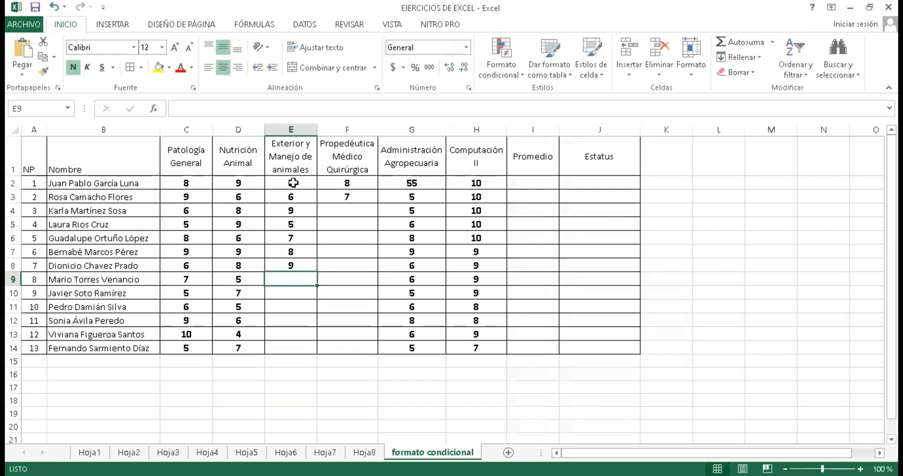
type("5")
key("Return")
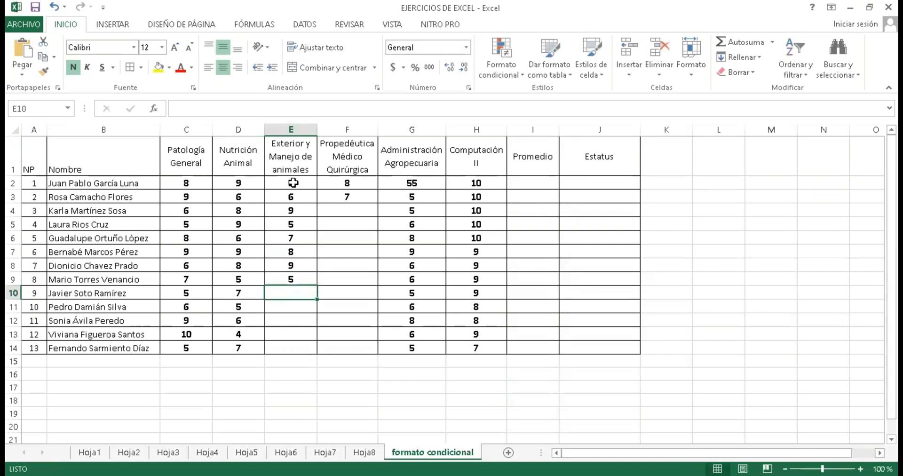
type("5")
key("Return")
type("7")
key("Return")
type("8")
key("Return")
type("9")
key("Return")
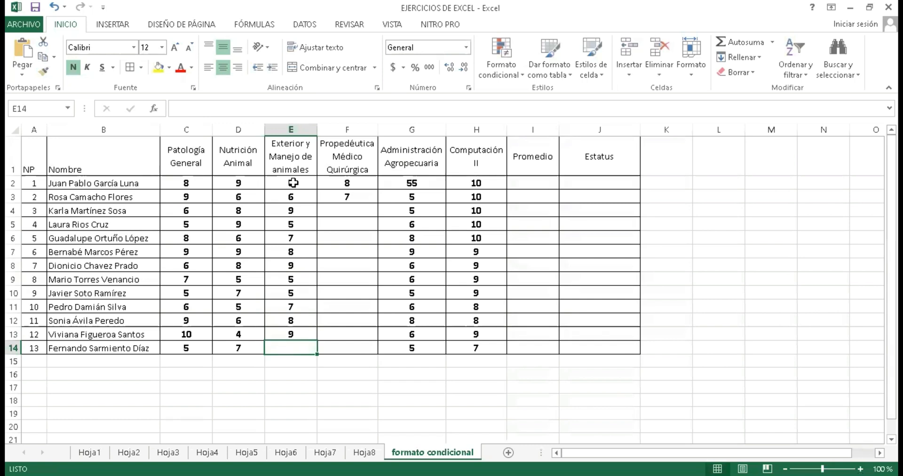
type("7")
key("Tab")
- Enter Propedéutica Médico Quirúrgica grades: 9 in F4 and 8, 6, 7 and 6 in F6:F9
key("Up")
key("Up")
key("Up")
key("Up")
key("Up")
type("6")
key("Up")
key("Up")
type("6")
key("Down")
type("7")
key("Up")
key("Up")
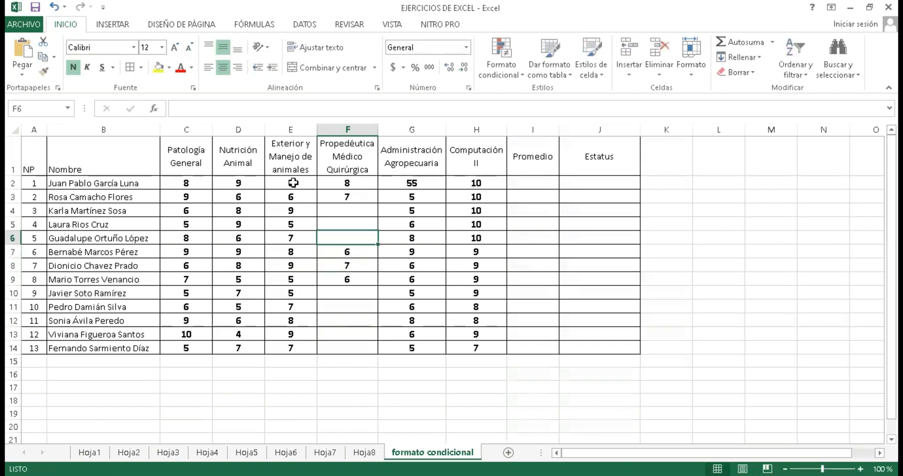
type("8")
key("Up")
key("Up")
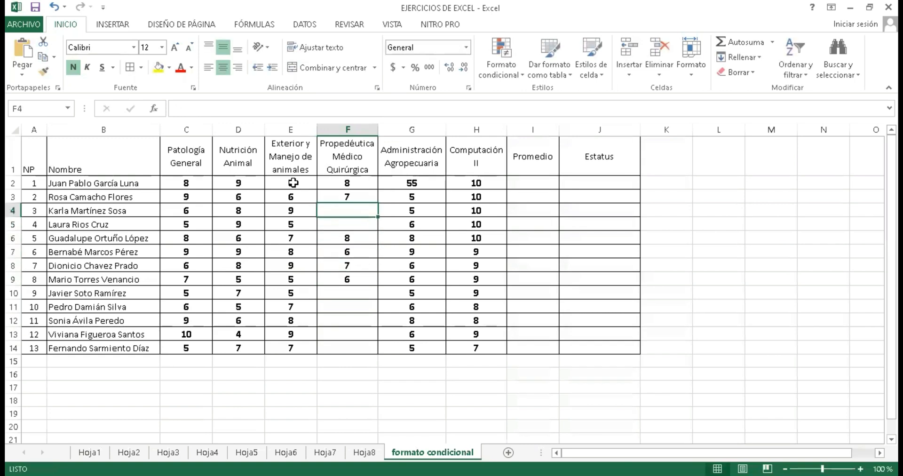
type("9")
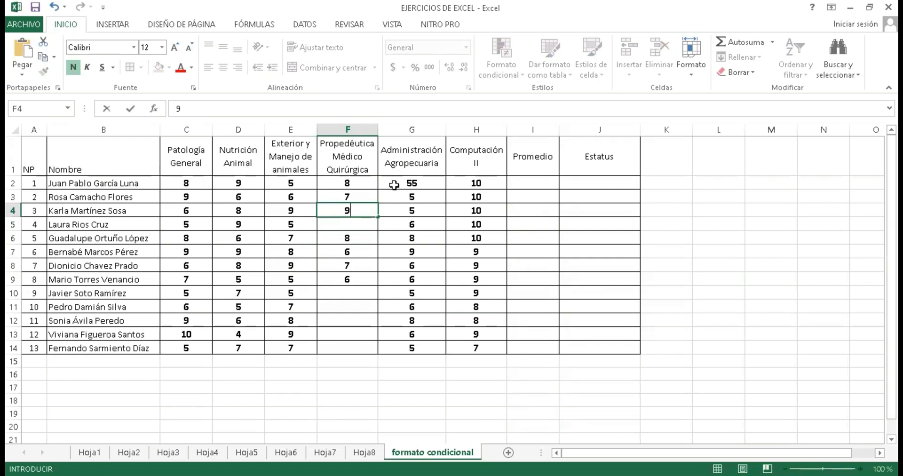
- Clear all grades from the Propedéutica Médico Quirúrgica column and correct the grade in G2 to 5
left_click_drag(364, 182, 351, 306)
key("Delete")
left_click(429, 242)
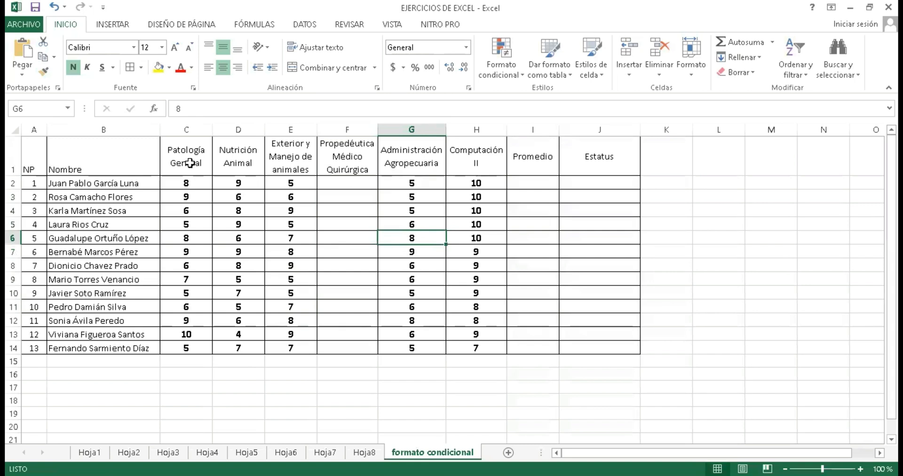
- Examine the subject headings in C1:H1 and the students' grades in C2:H14
left_click_drag(190, 164, 455, 170)
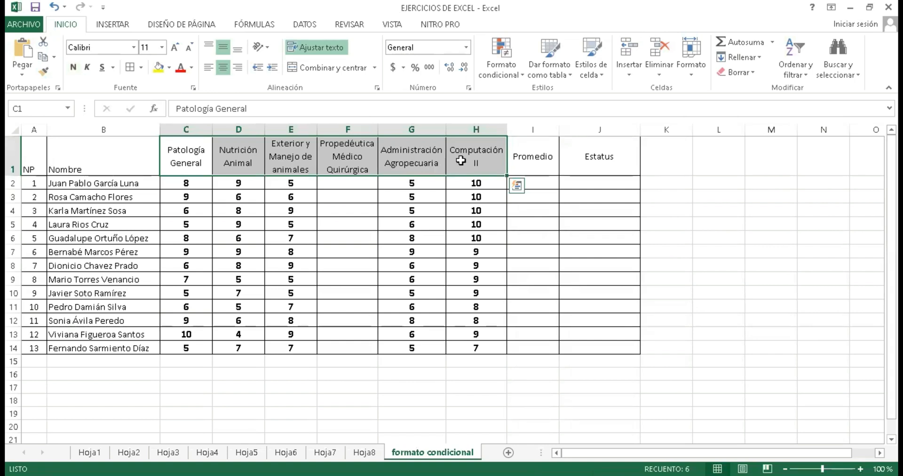
left_click(332, 181)
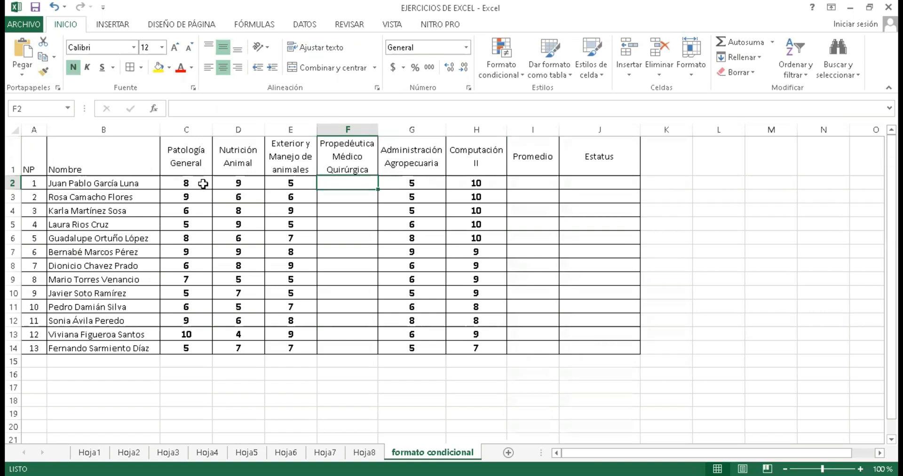
left_click_drag(203, 183, 444, 235)
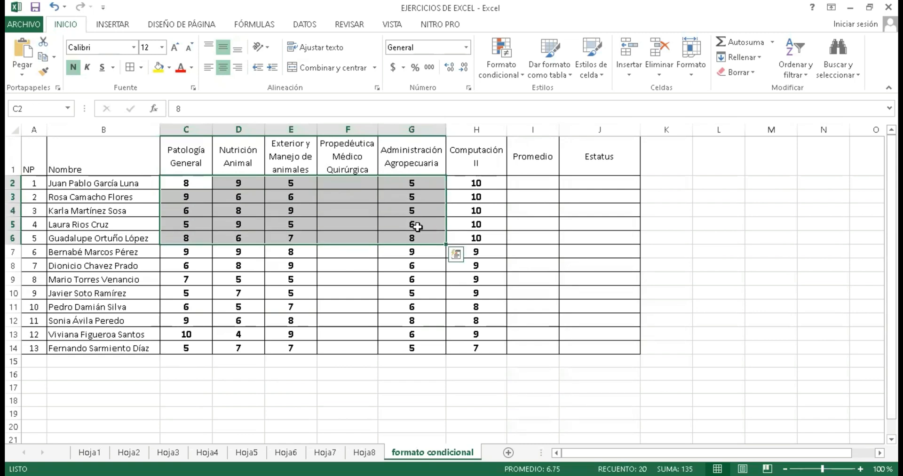
left_click(416, 225)
left_click(406, 202)
left_click_drag(406, 201, 406, 218)
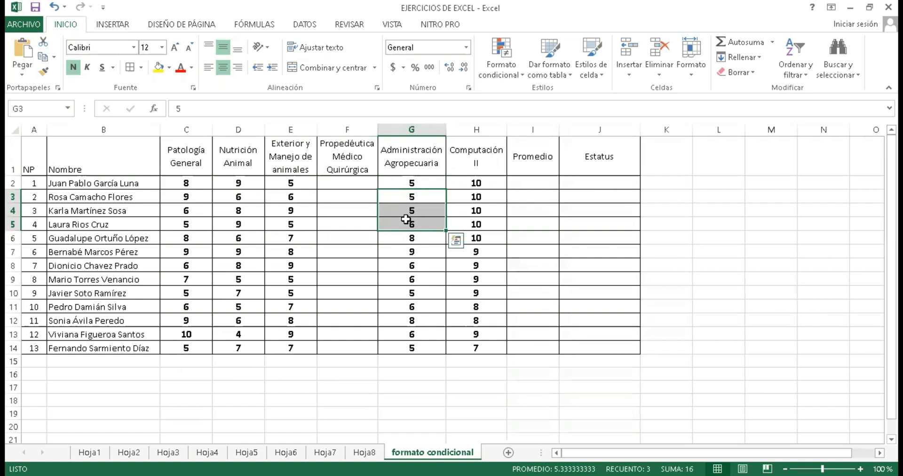
left_click_drag(406, 219, 408, 237)
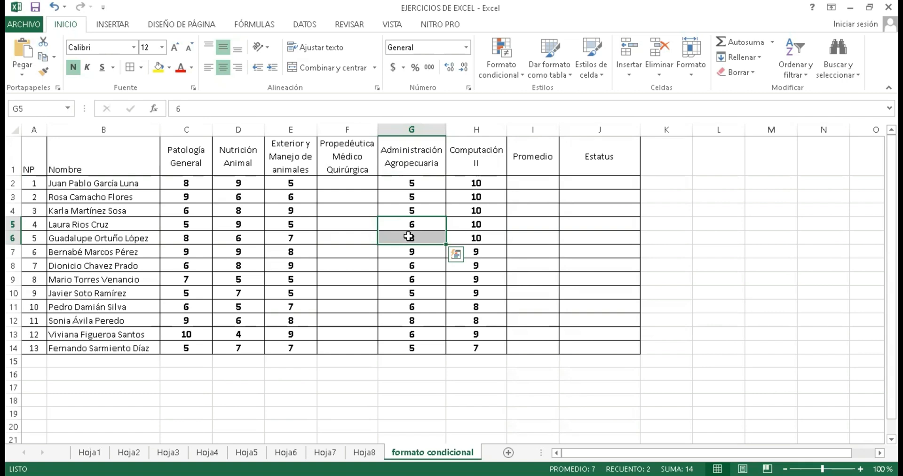
left_click(409, 237)
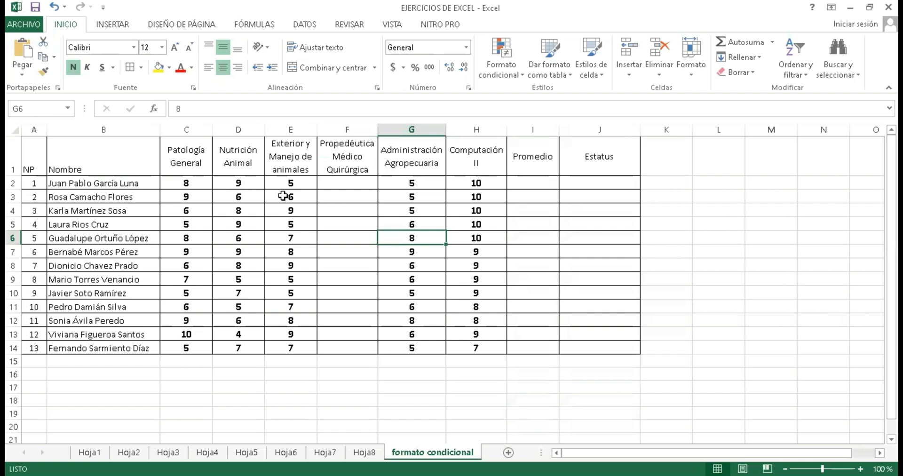
left_click(180, 183)
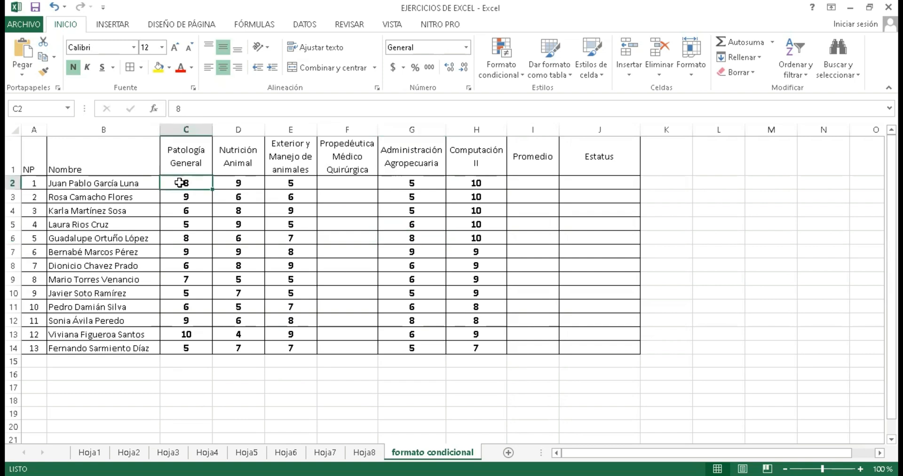
left_click_drag(183, 182, 494, 341)
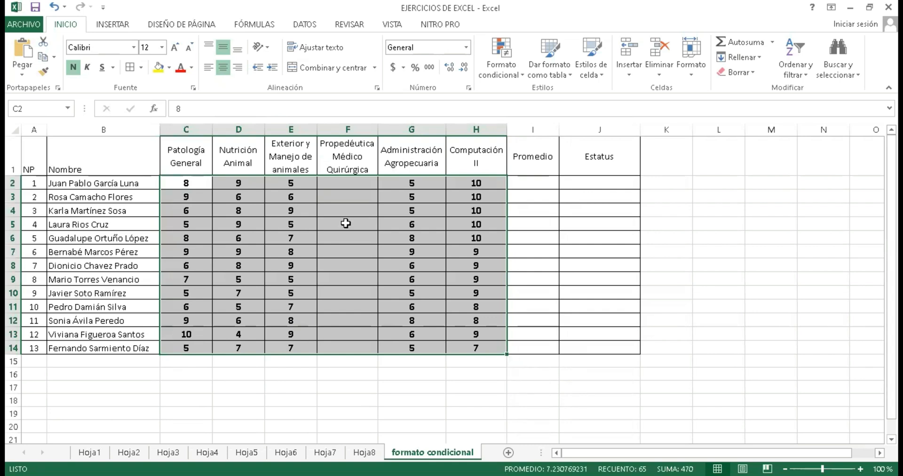
left_click(695, 209)
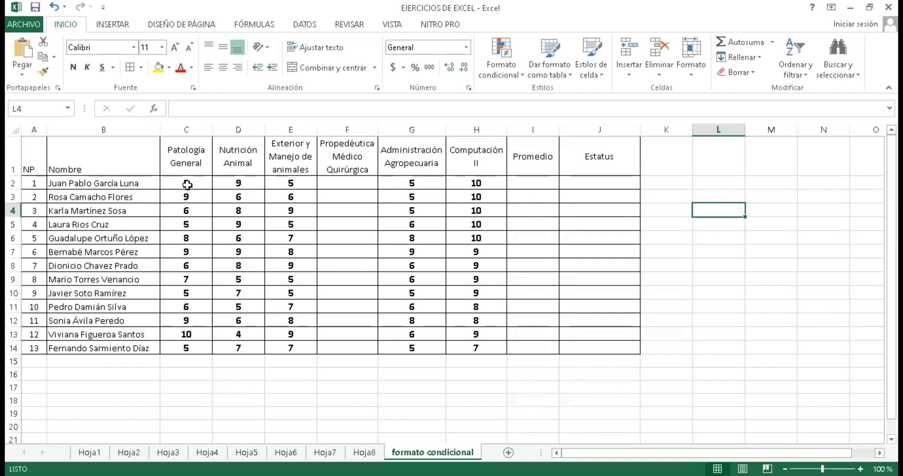
- Start a new conditional formatting rule for C2:H14 with the type "Aplicar formato únicamente a las celdas que contengan"
mouse_move(187, 184)
left_mouse_down()
mouse_move(290, 232)
mouse_move(409, 264)
left_mouse_up()
left_click_drag(461, 333, 471, 345)
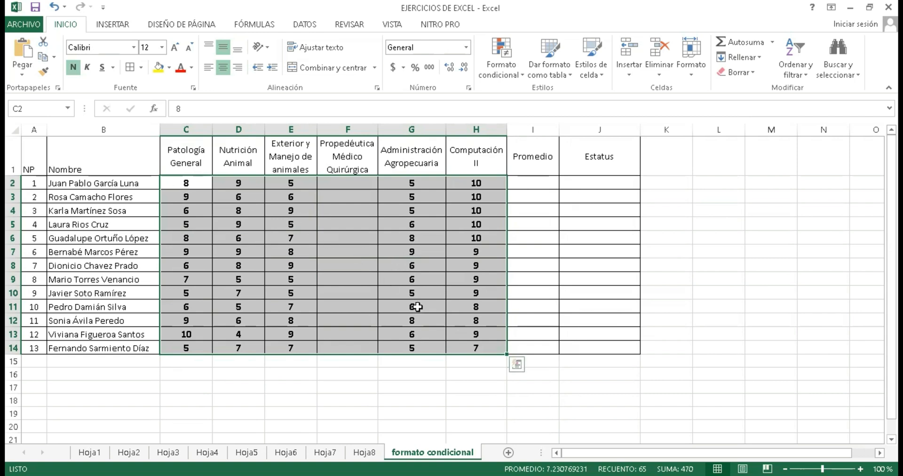
left_click(519, 77)
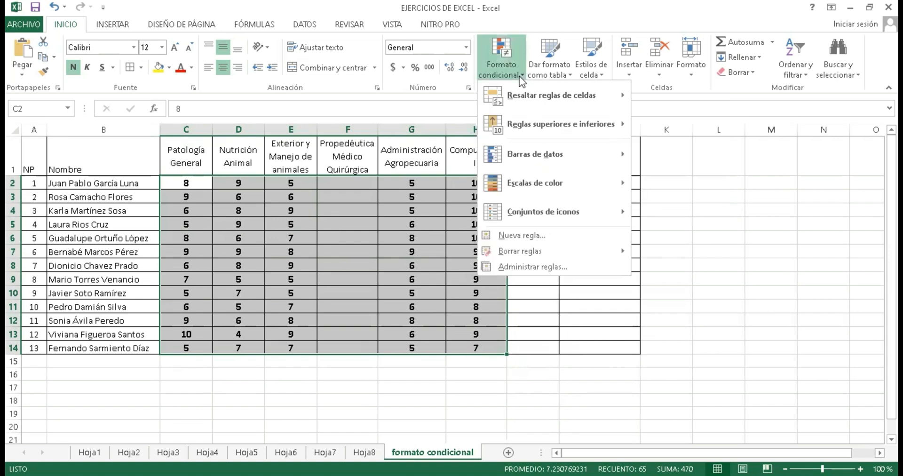
left_click(546, 237)
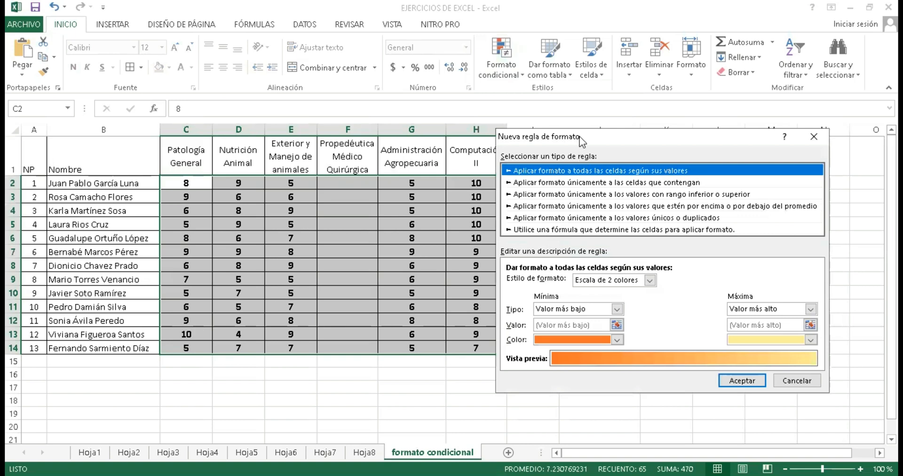
left_click_drag(578, 137, 603, 142)
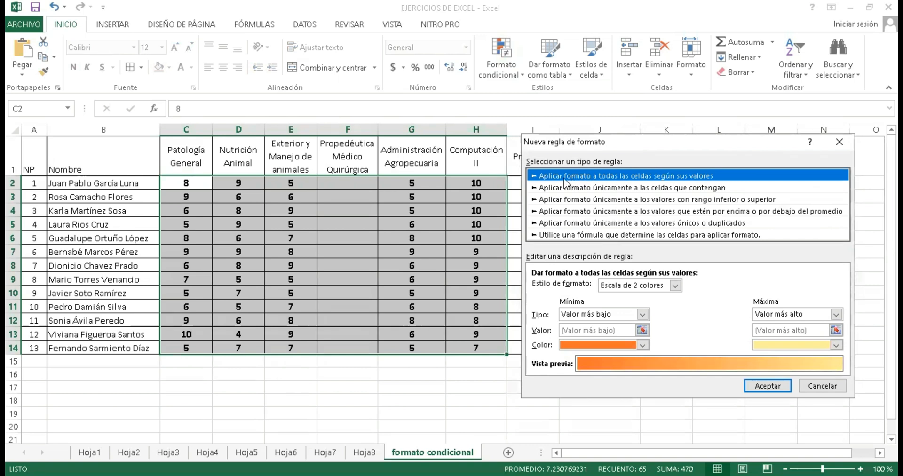
left_click(541, 189)
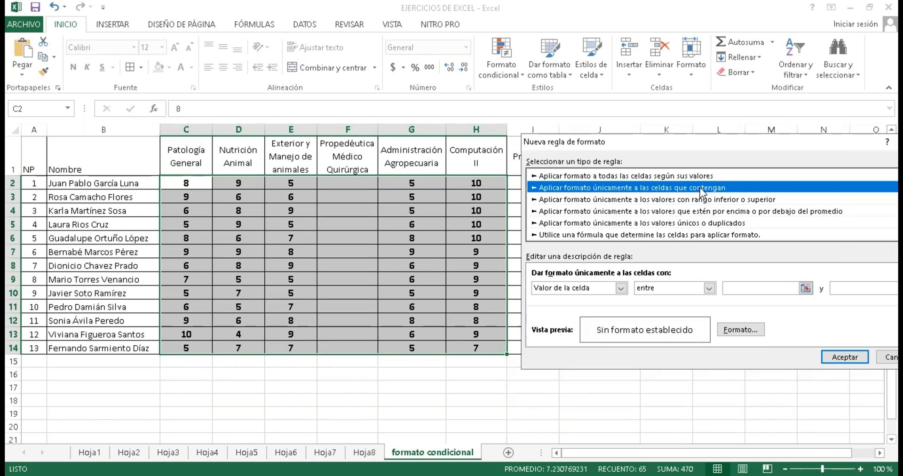
- Set the rule's condition to cell value (Valor de la celda) less than (menor que) 6
left_click(586, 290)
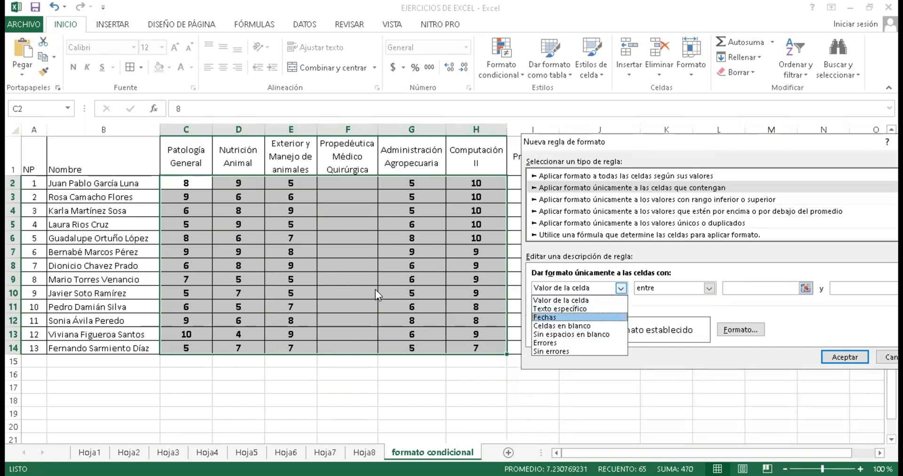
left_click(577, 289)
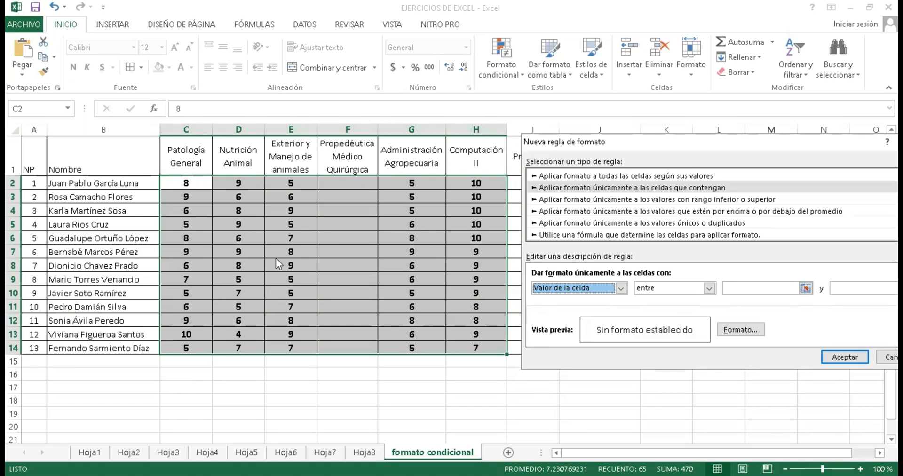
left_click(662, 286)
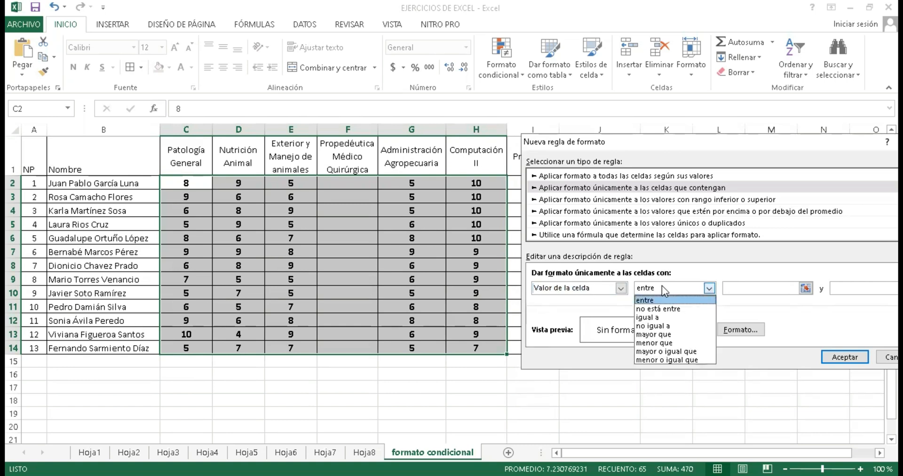
left_click(670, 344)
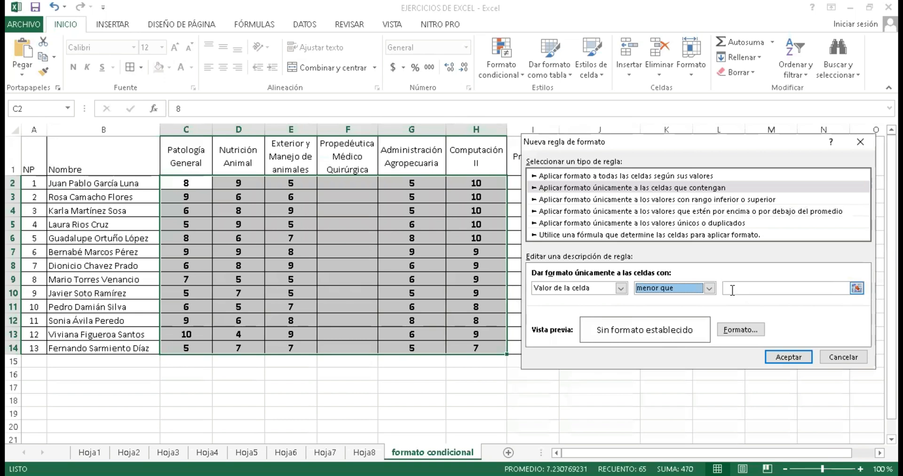
left_click(732, 290)
type("6")
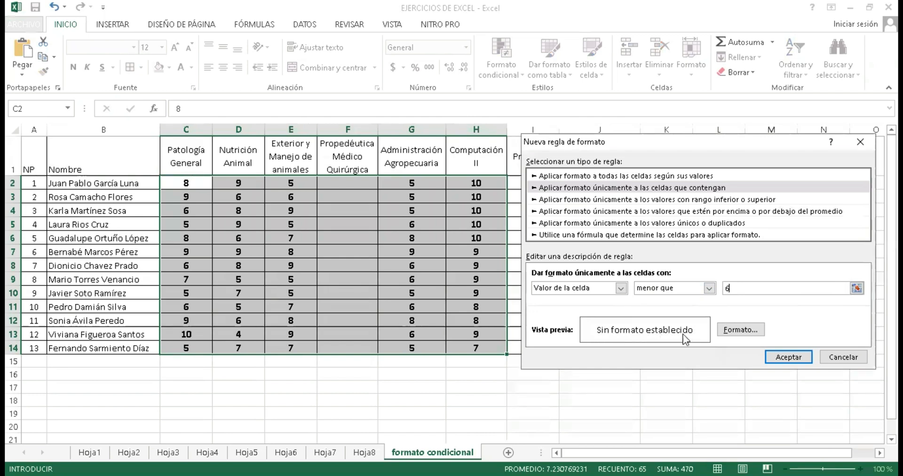
- Give the rule a red, bold (Negrita) font format and apply it to the grades in C2:H14
left_click(739, 330)
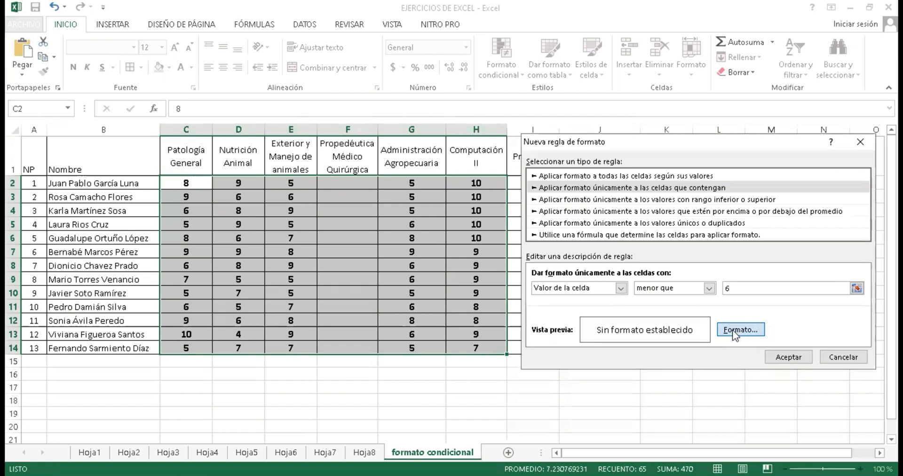
left_click(732, 329)
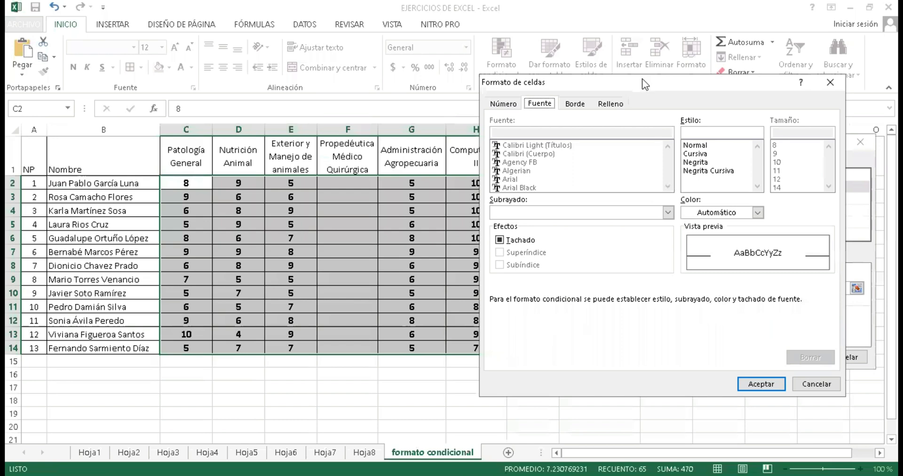
left_click_drag(638, 87, 572, 113)
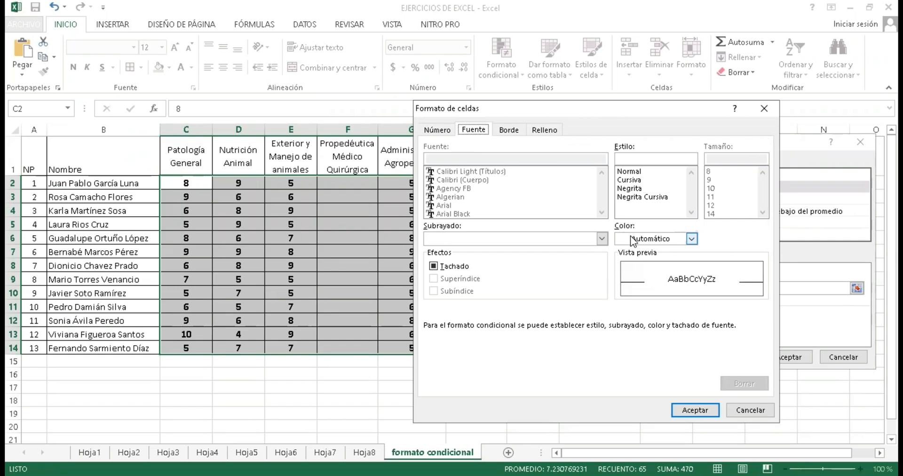
left_click(621, 353)
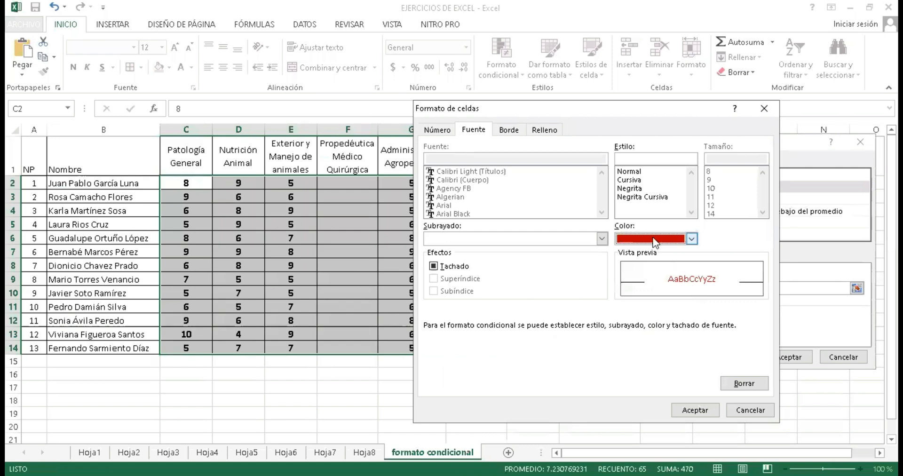
left_click(545, 135)
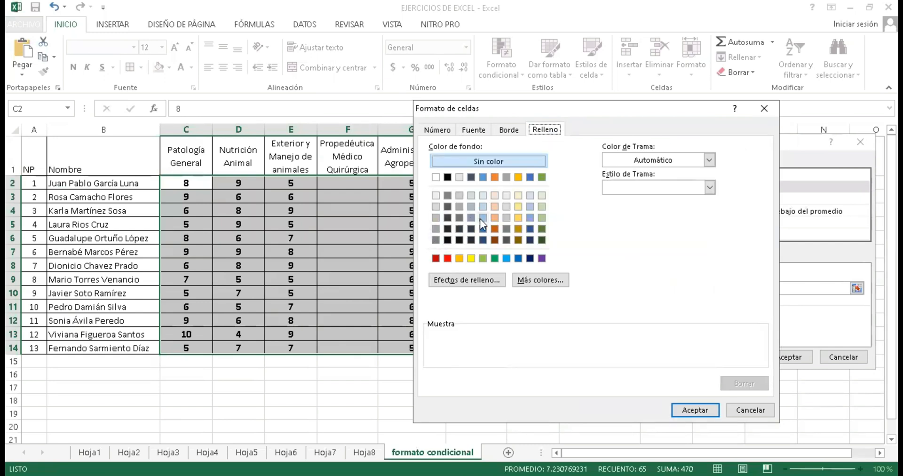
left_click(473, 131)
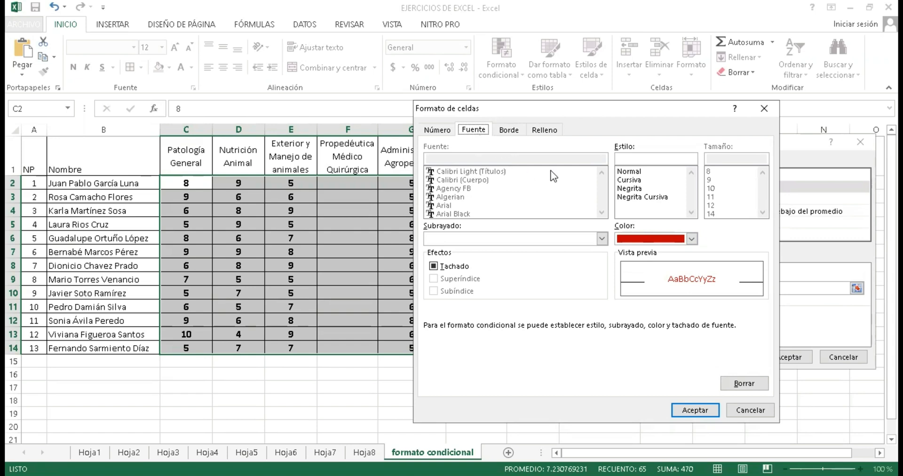
left_click(630, 174)
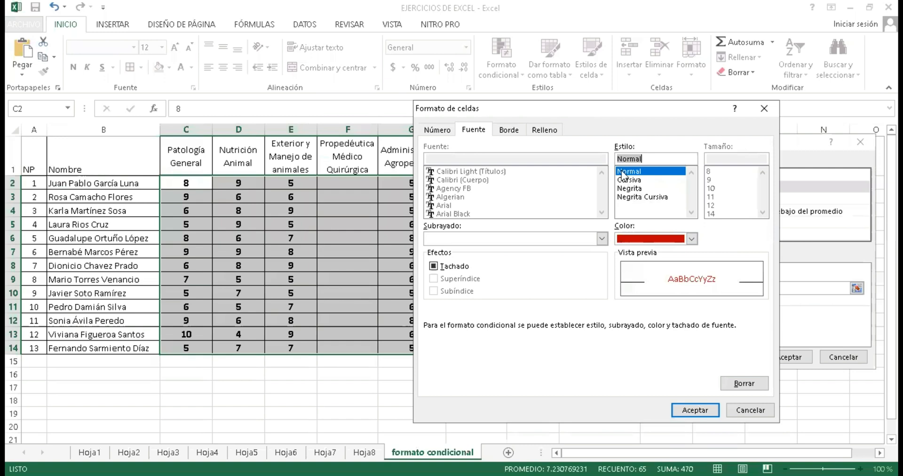
left_click(636, 190)
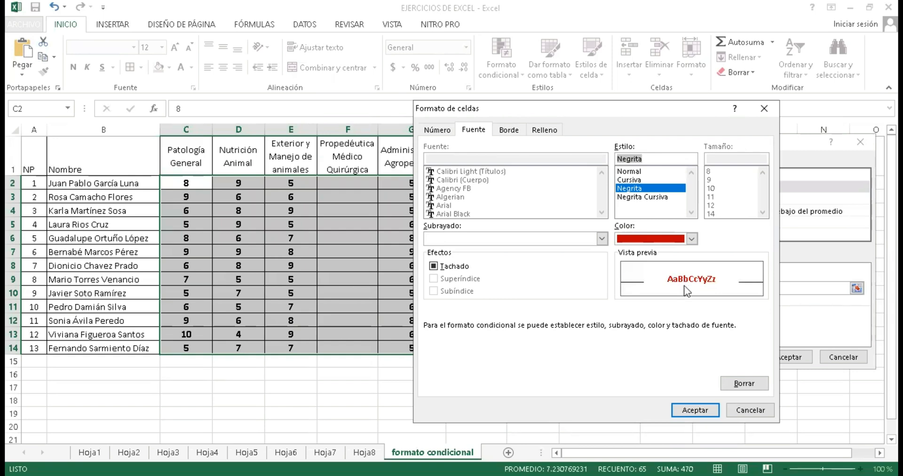
left_click(681, 412)
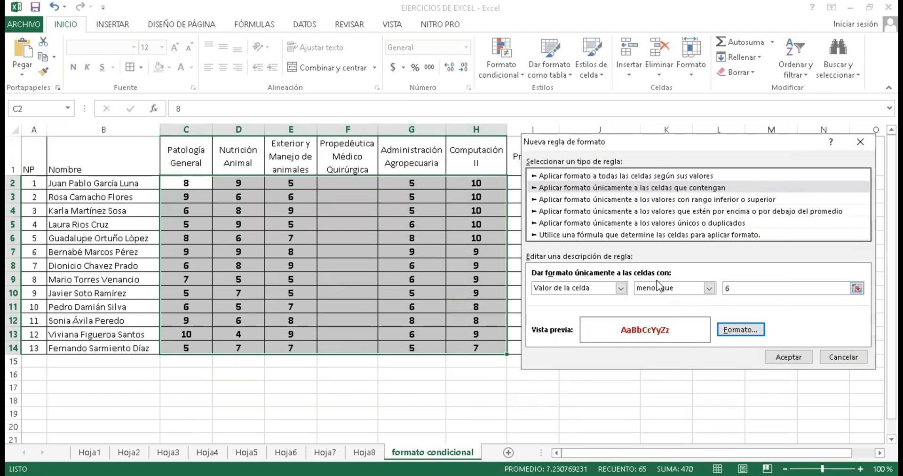
left_click(778, 359)
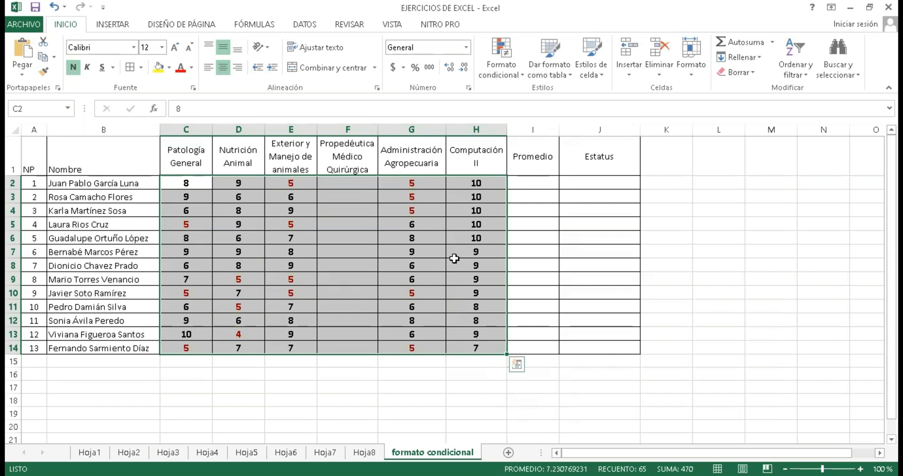
left_click(401, 214)
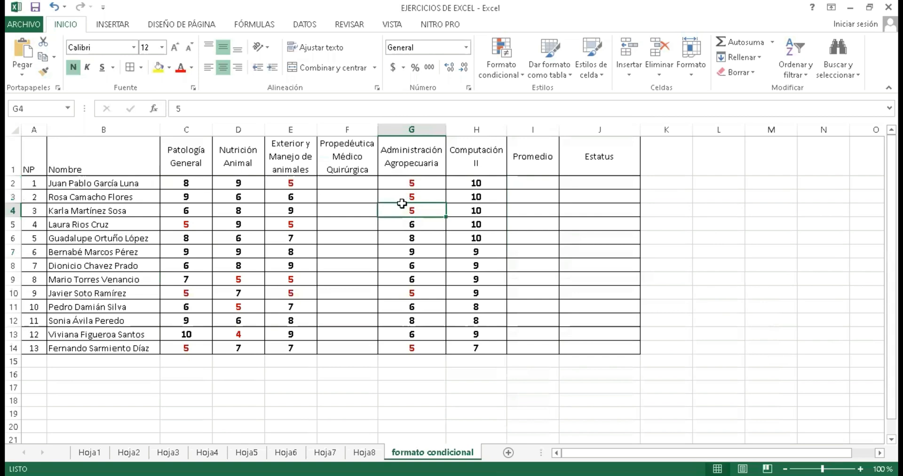
left_click_drag(400, 183, 382, 210)
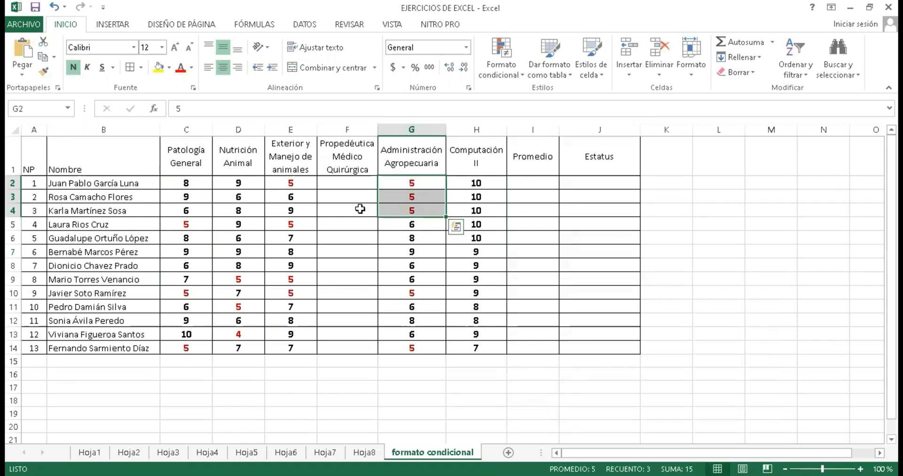
- Enter the Propedéutica Médico Quirúrgica grades in F2:F14 as 9, 8, 3, 2, 0, 7, 6, 7, 8, 9, 2, 5 and 6
left_click(343, 185)
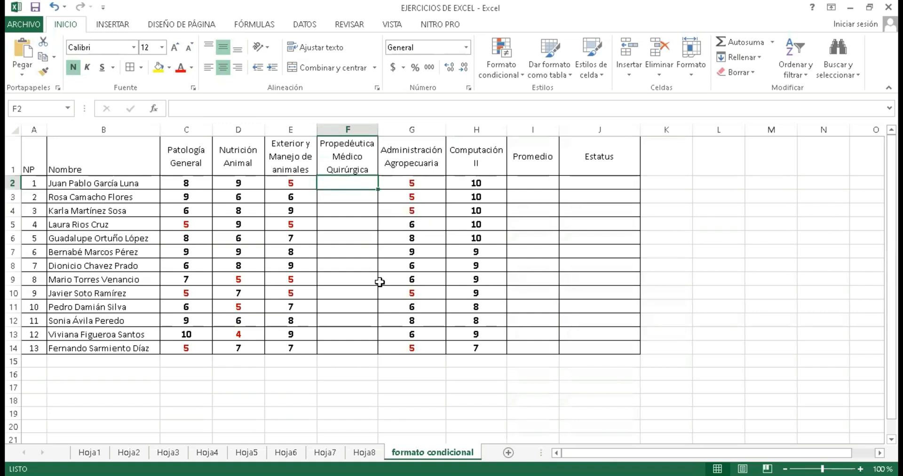
type("9")
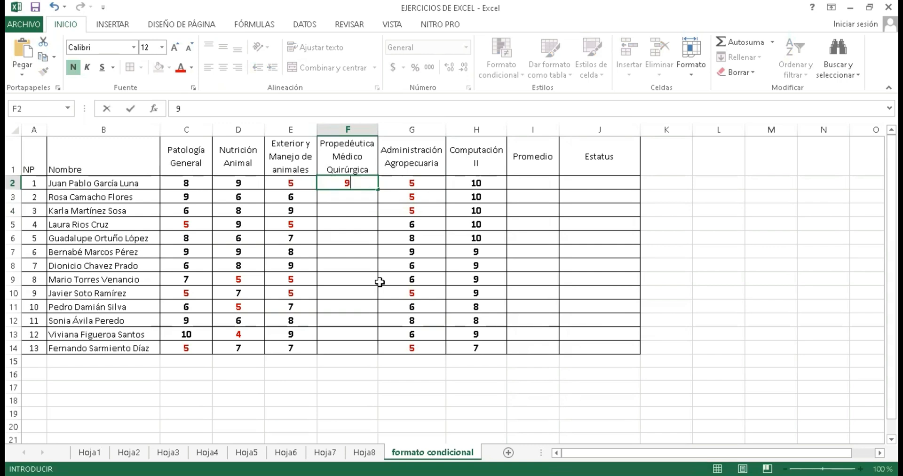
key("Return")
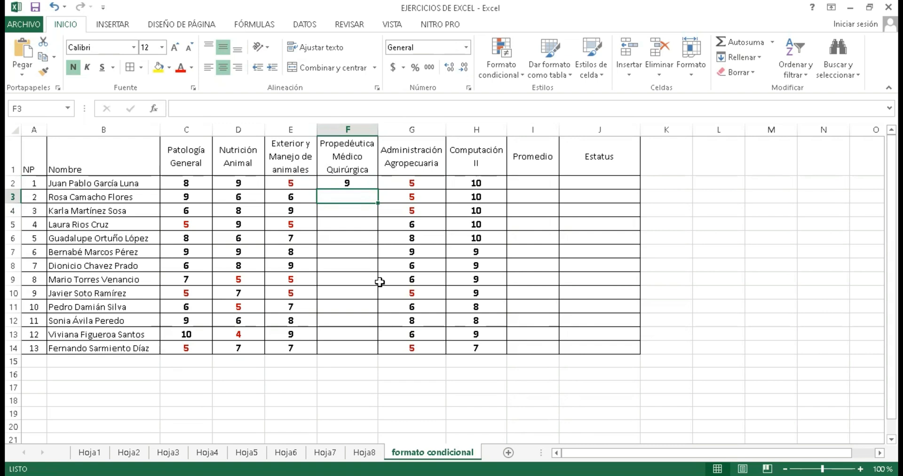
type("8")
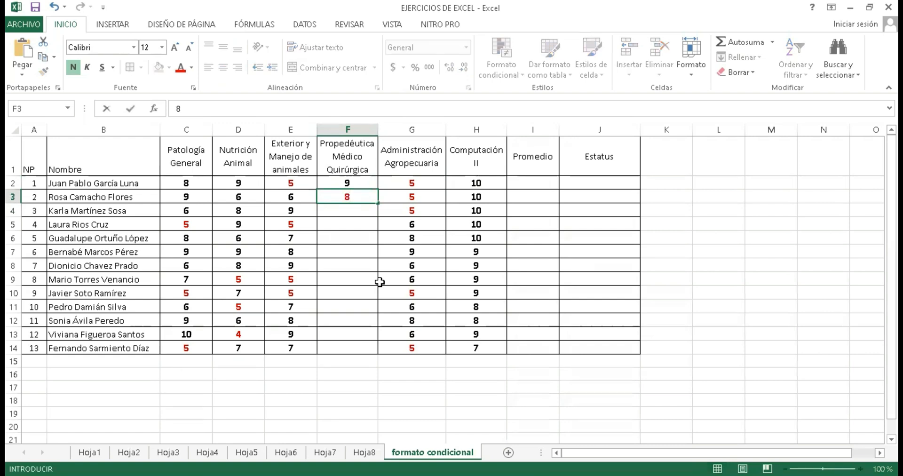
key("Return")
type("3")
key("Return")
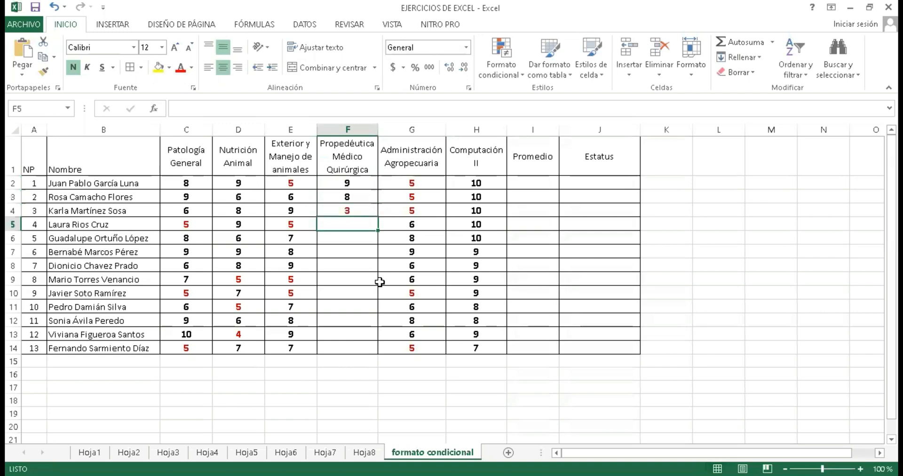
type("2")
key("Return")
type("0")
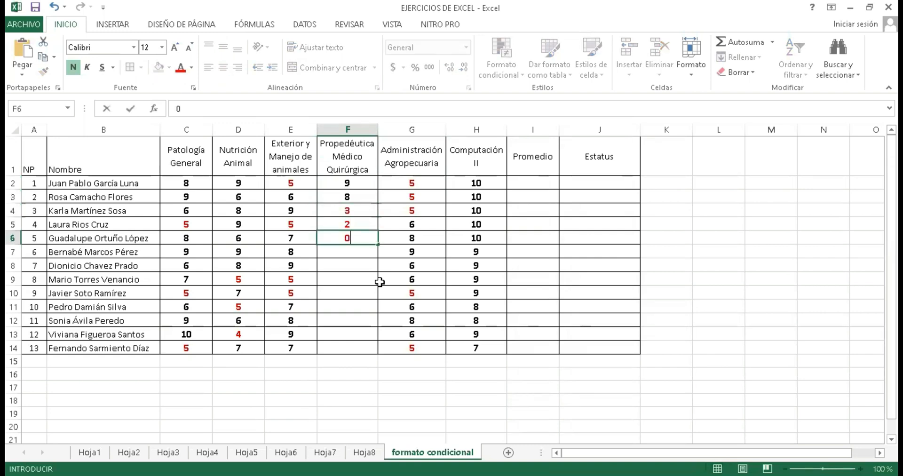
key("Return")
type("7")
key("Return")
type("6")
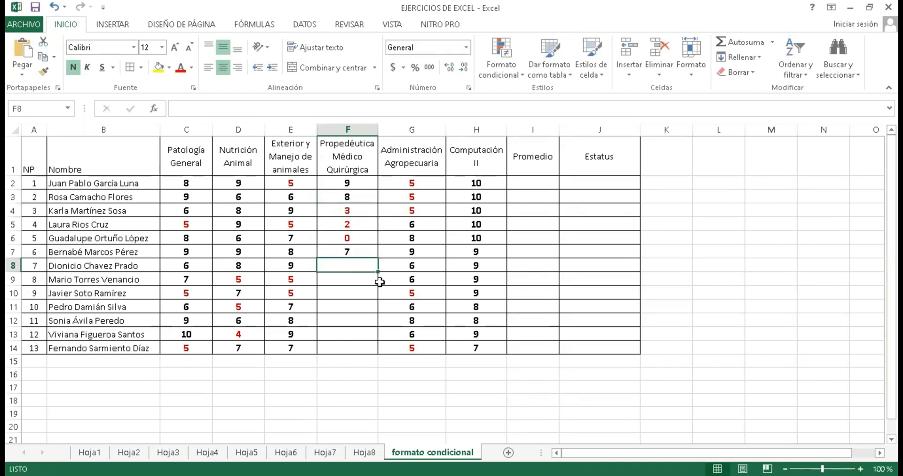
key("Return")
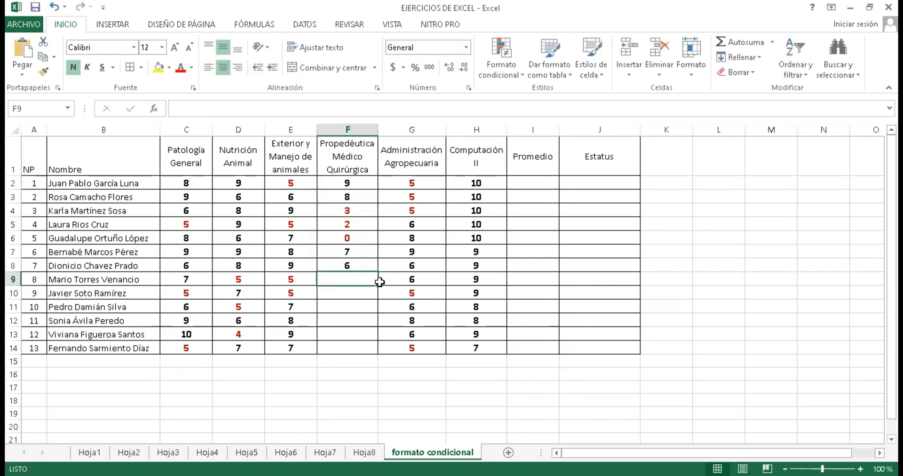
type("7")
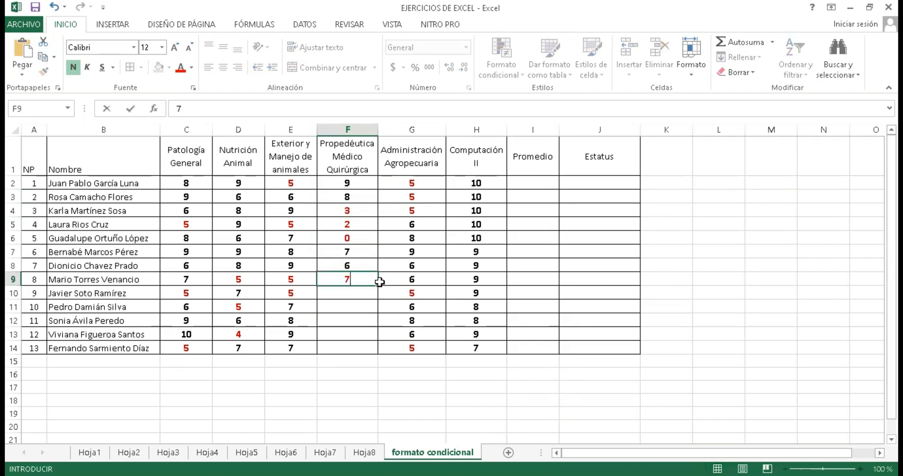
key("Return")
type("8")
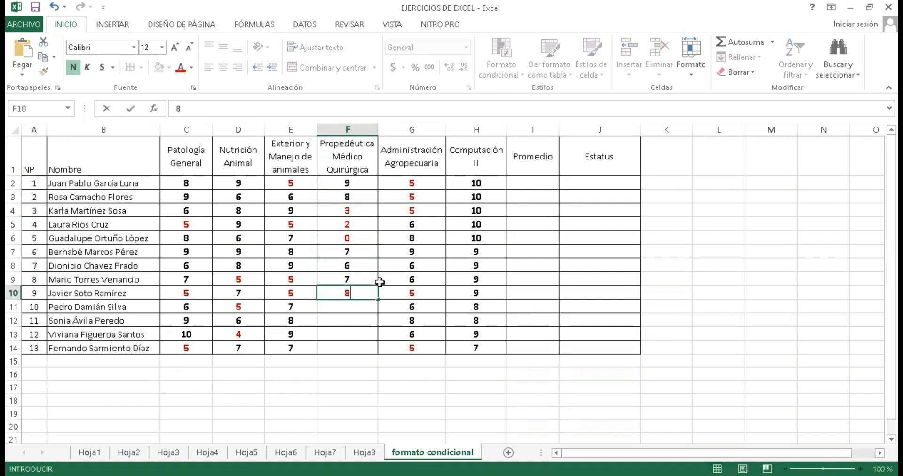
key("Return")
type("9")
key("Return")
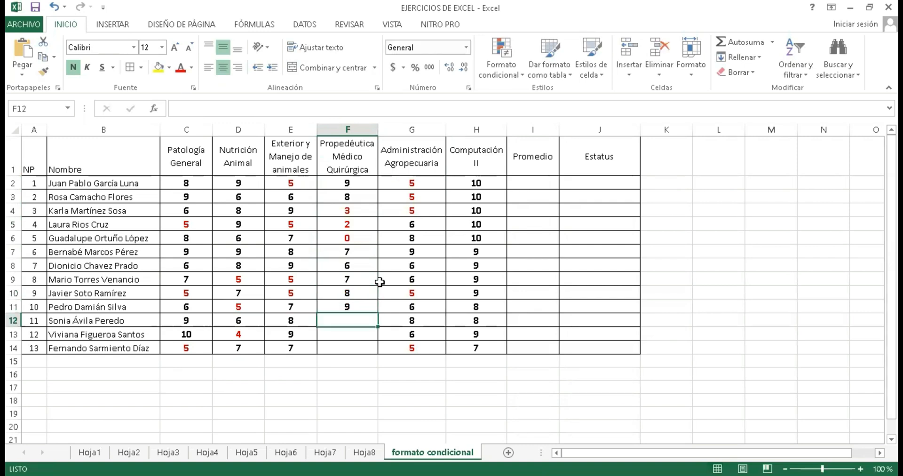
type("2")
key("Return")
type("5")
key("Return")
type("6")
key("Up")
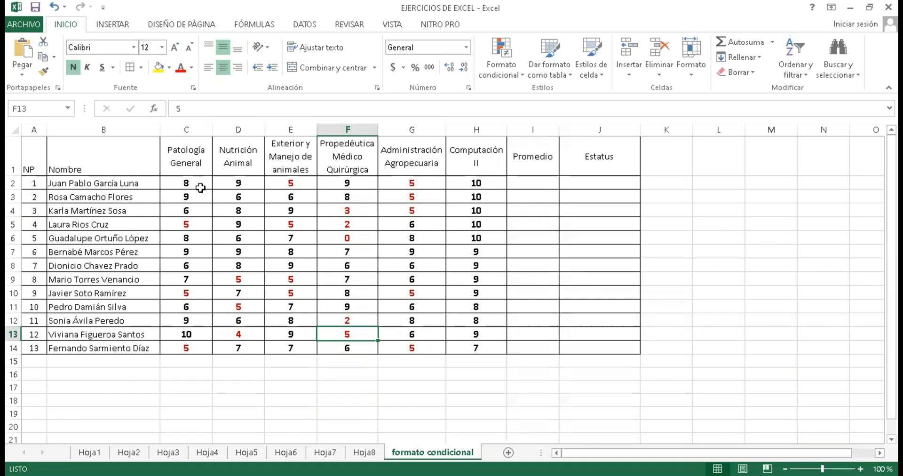
- Examine how the conditional formatting marks the grades across all subjects in C2:H14
left_click_drag(212, 197, 461, 326)
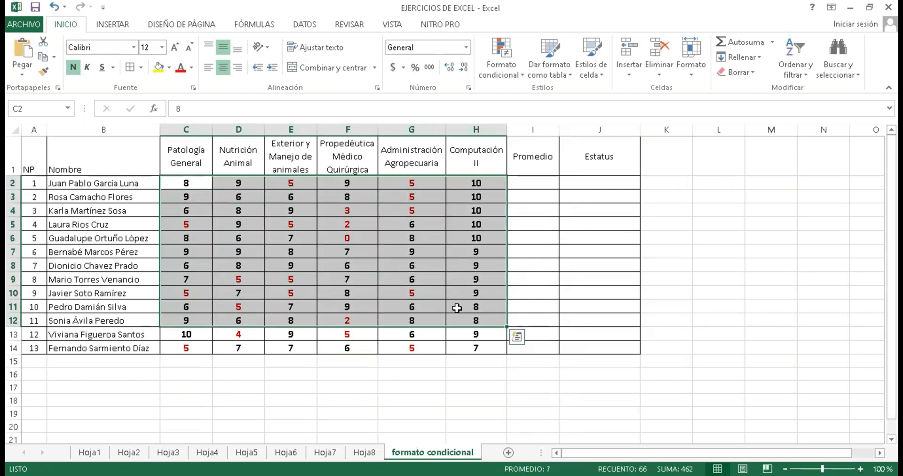
left_click(455, 279)
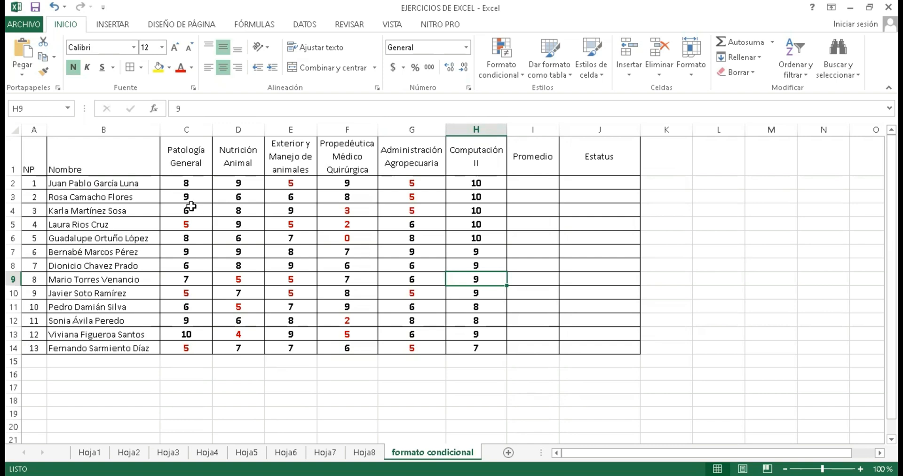
left_click(186, 184)
left_click_drag(186, 184, 475, 346)
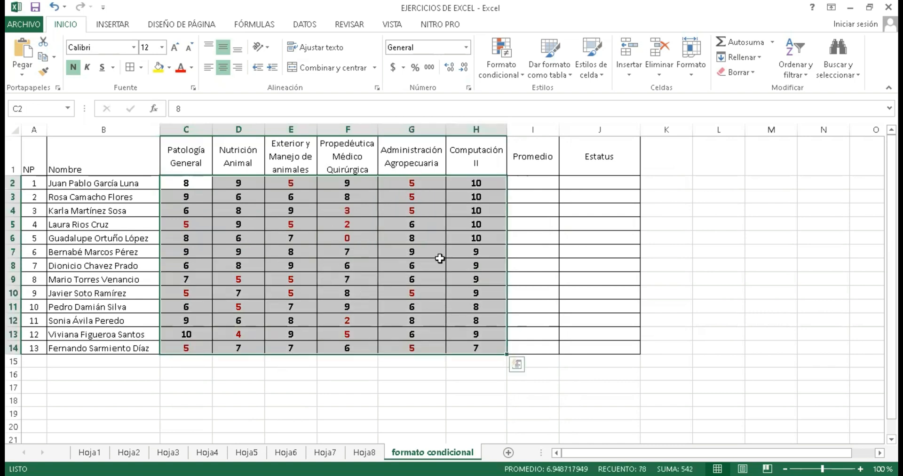
left_click(448, 246)
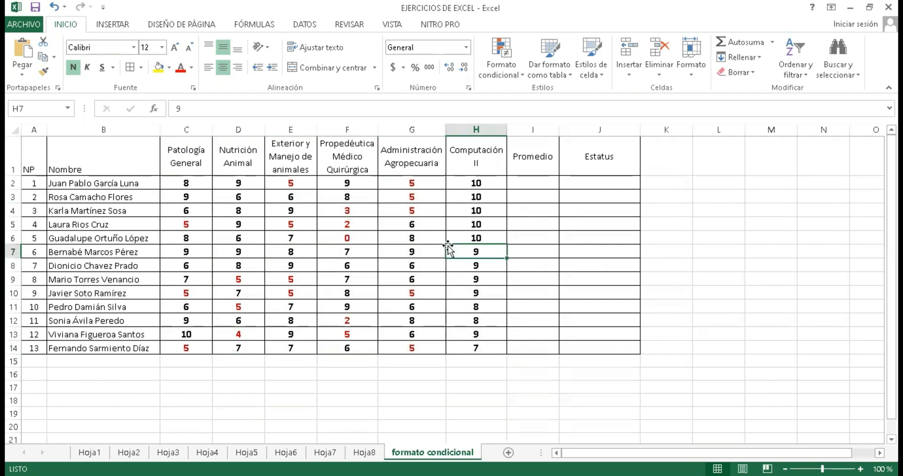
- Delete the conditional formatting rule for cell values below 6 that covers the grades in C2:H14
left_click(410, 238)
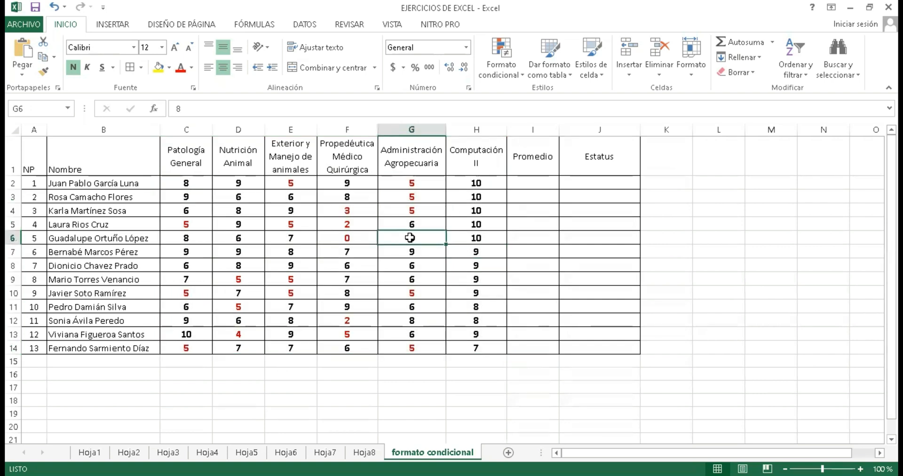
left_click(517, 73)
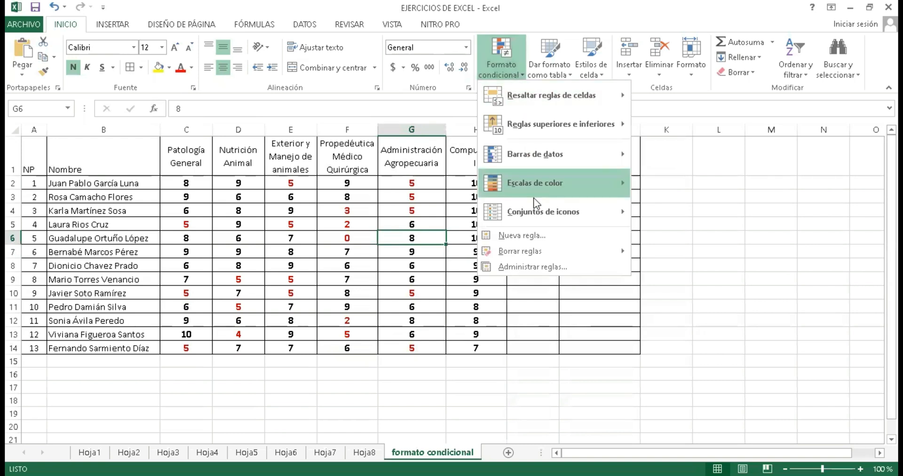
left_click(560, 269)
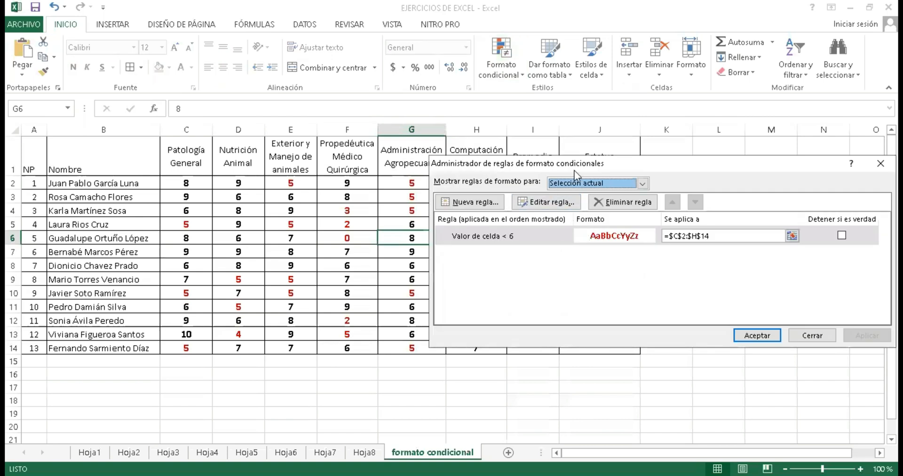
left_click_drag(574, 170, 560, 205)
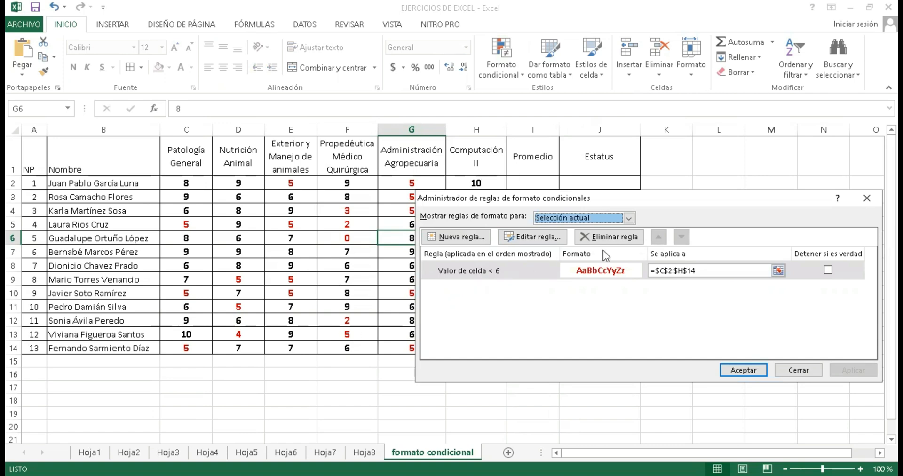
left_click(493, 267)
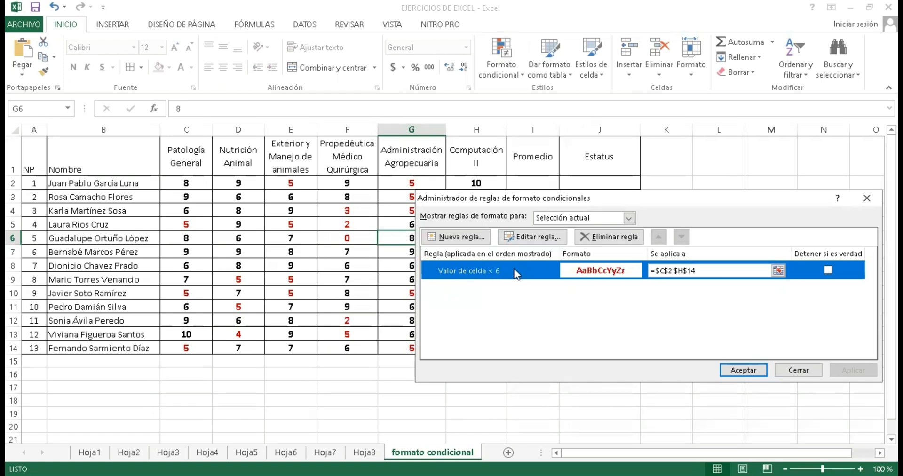
left_click(595, 237)
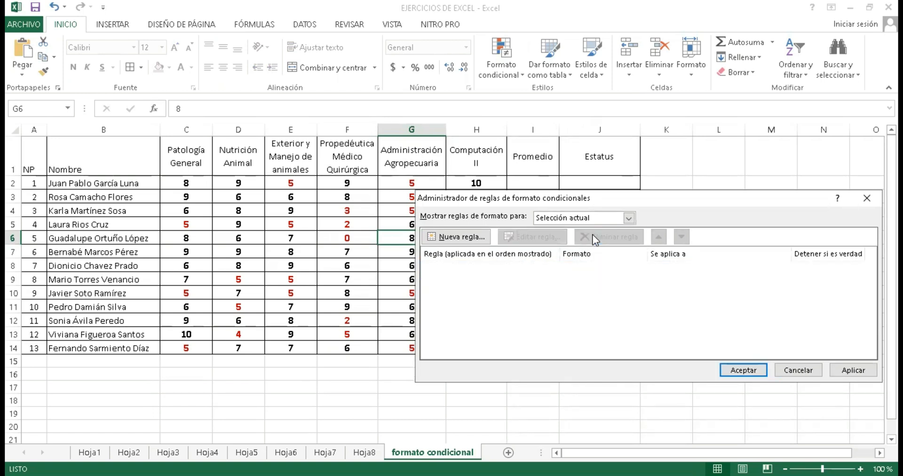
left_click(745, 366)
left_click(494, 320)
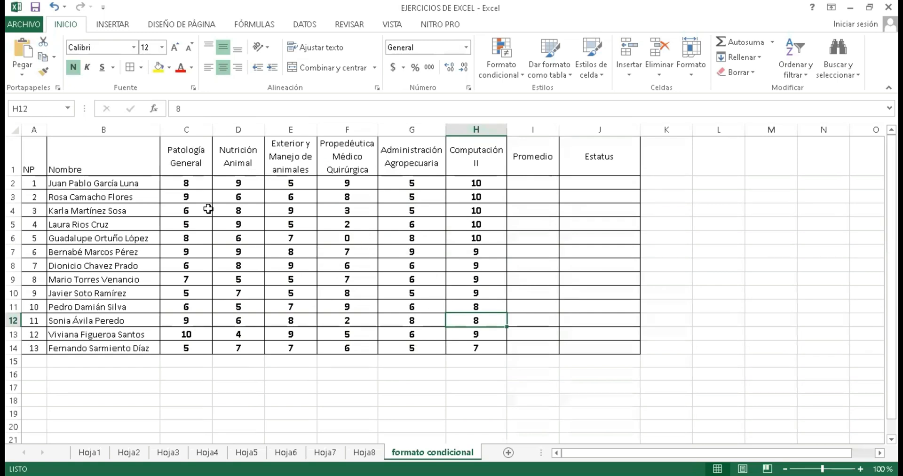
- Start a new conditional formatting rule on the grades in C2:H14 for cells whose value is less than (menor que) 6
left_click_drag(187, 183, 469, 346)
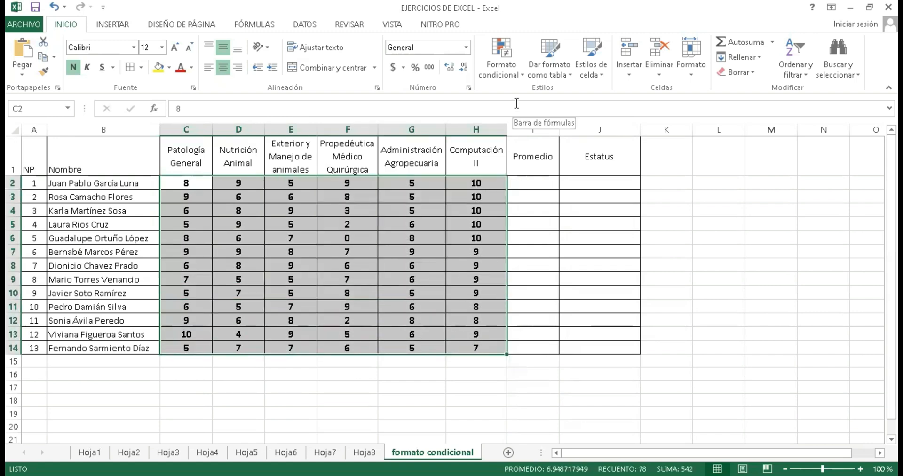
left_click(512, 75)
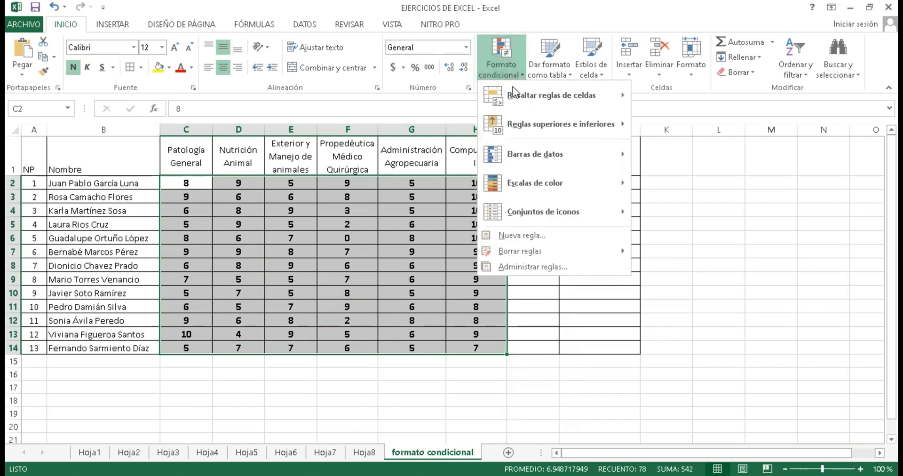
left_click(535, 238)
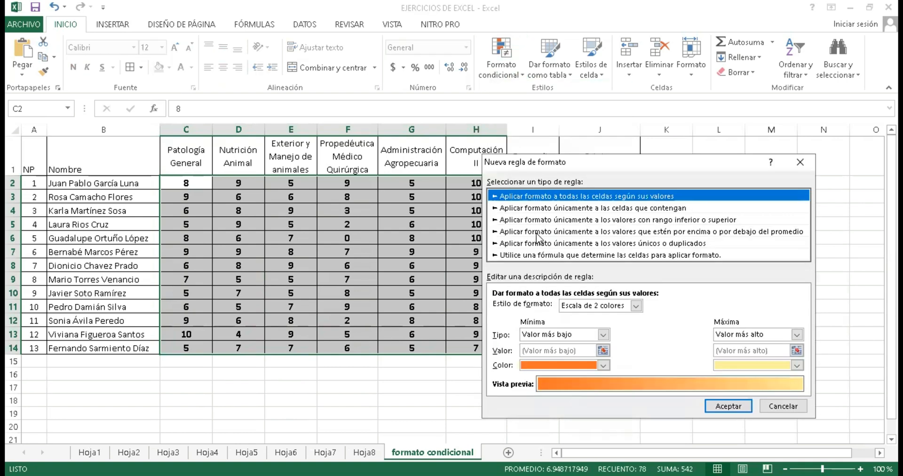
left_click(586, 210)
left_click(670, 308)
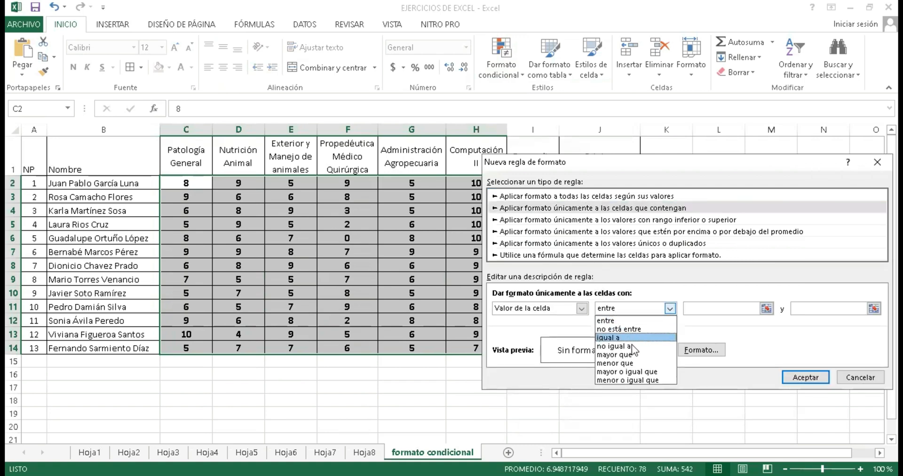
left_click(639, 362)
left_click(703, 311)
type("6")
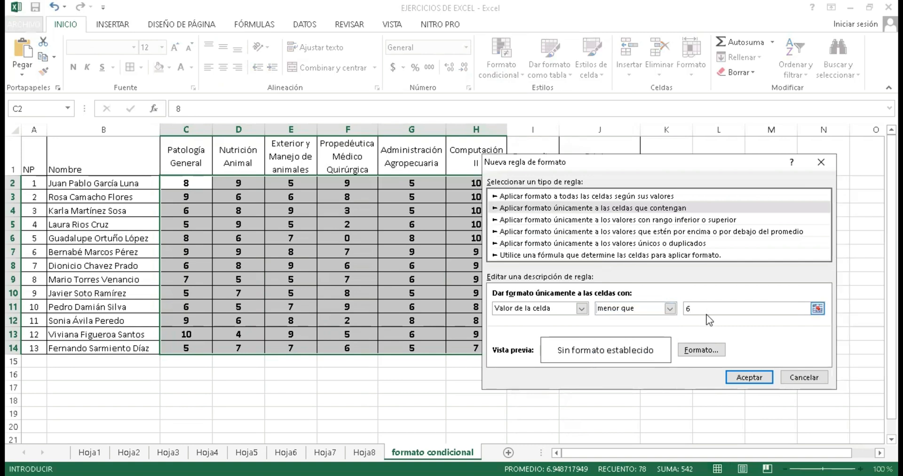
- Give the rule a red, bold (Negrita) font with a grey background fill and apply it to the grades
left_click(696, 352)
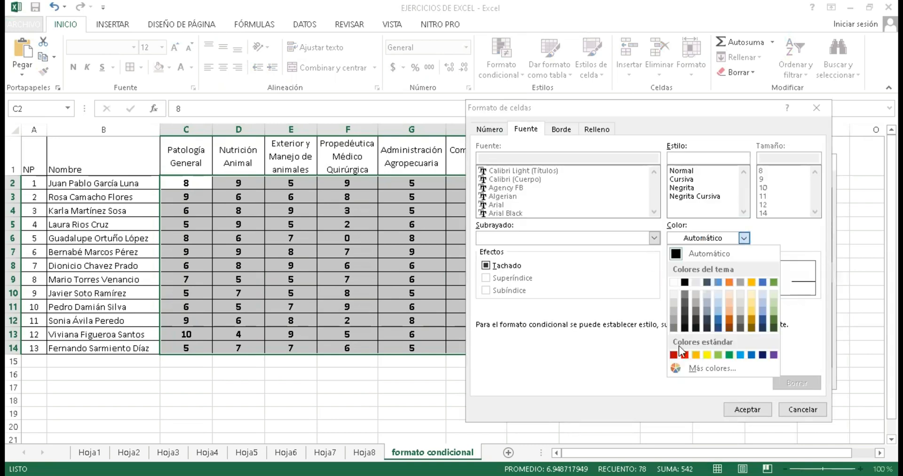
left_click(676, 356)
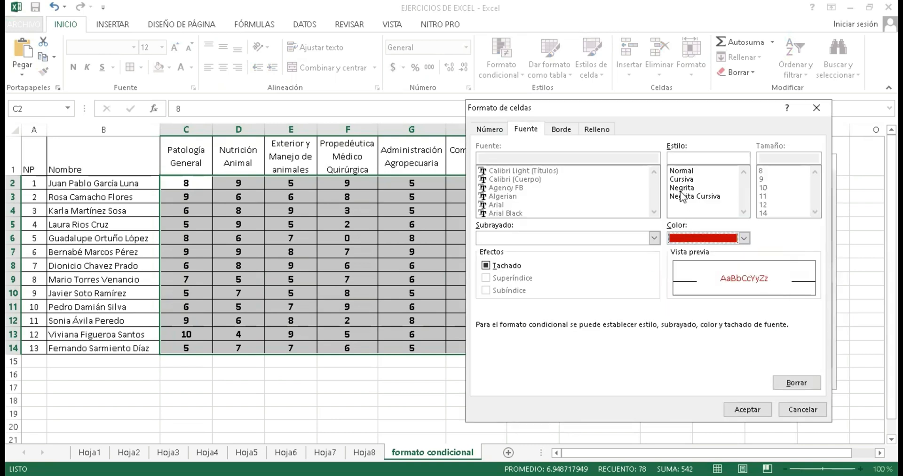
left_click(681, 187)
left_click(589, 127)
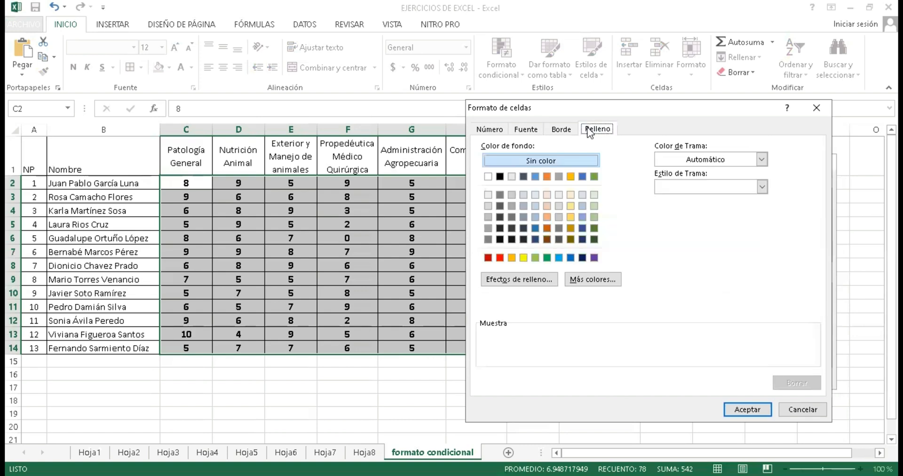
left_click(490, 228)
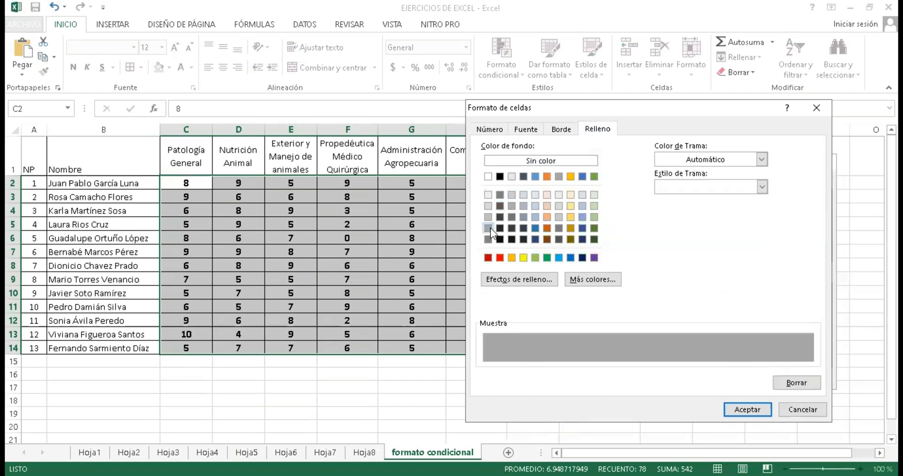
left_click(741, 407)
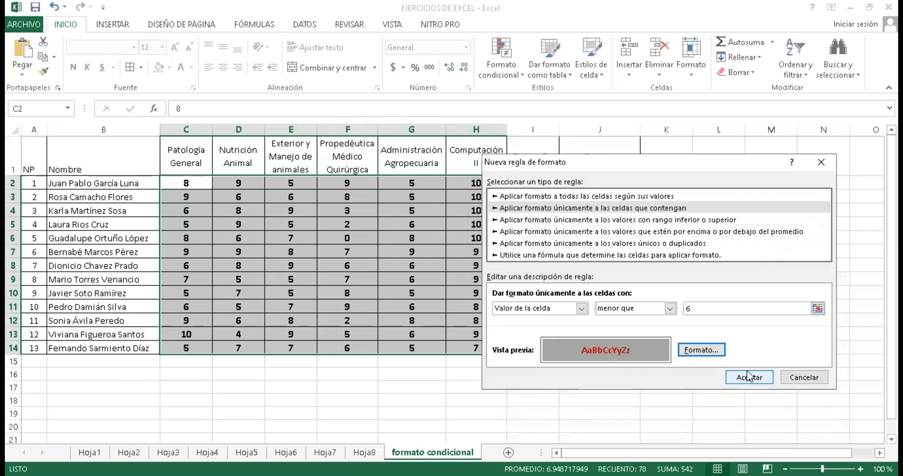
left_click(747, 379)
left_click(620, 362)
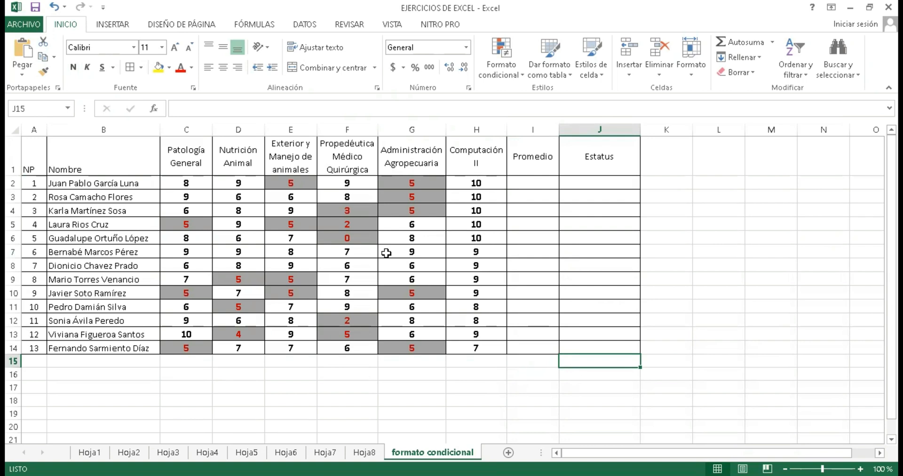
- Change the fifth student's Propedéutica Médico Quirúrgica grade in F6 to 8
left_click(409, 209)
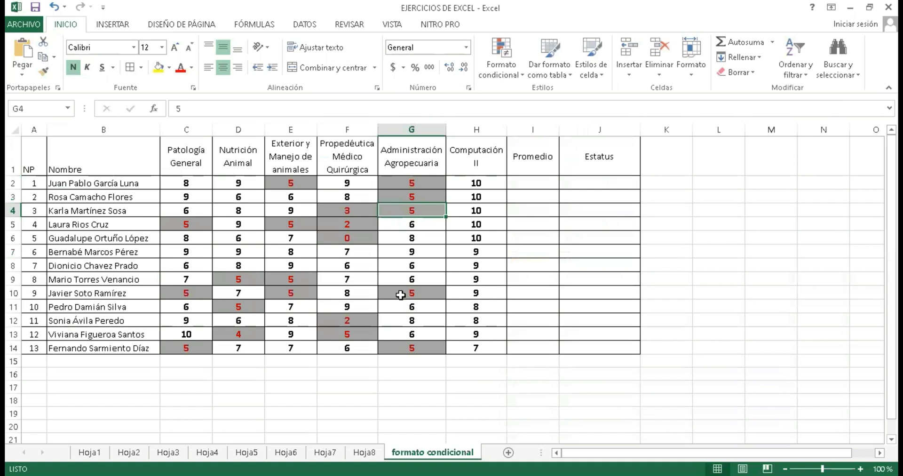
left_click(346, 238)
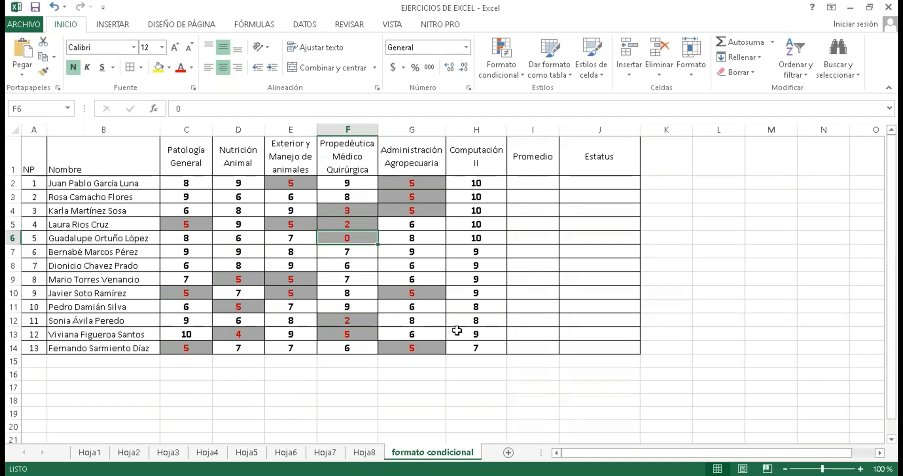
type("8")
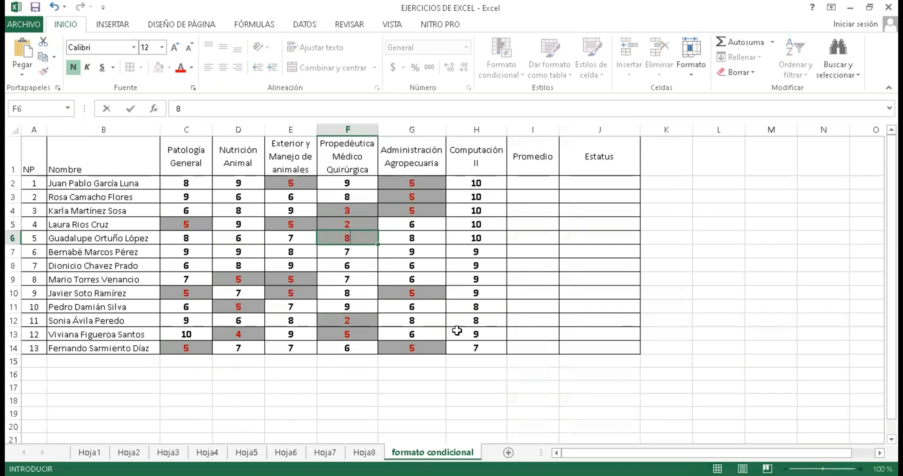
key("Return")
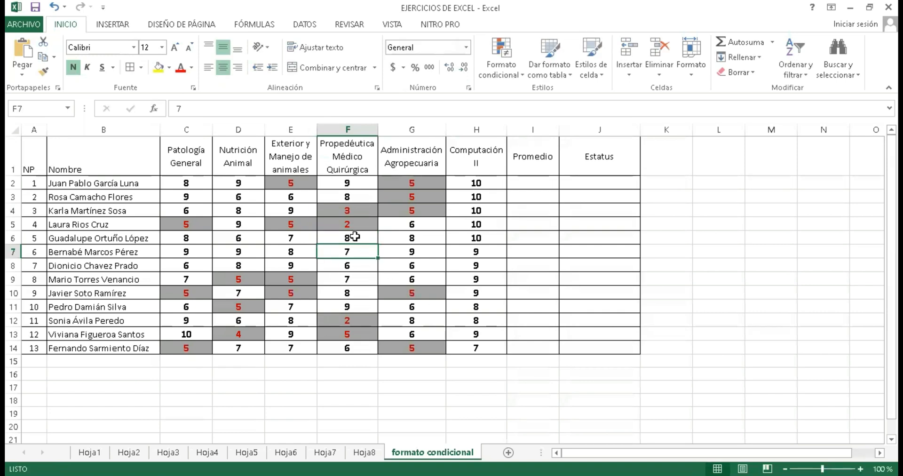
left_click(356, 239)
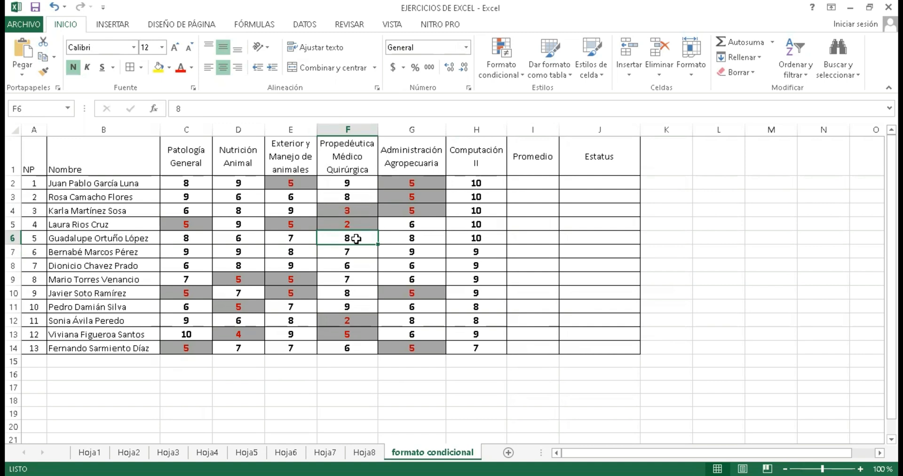
- Calculate the first student's average in I2 with =PROMEDIO(C2:H2) and clear the cell again
left_click(521, 179)
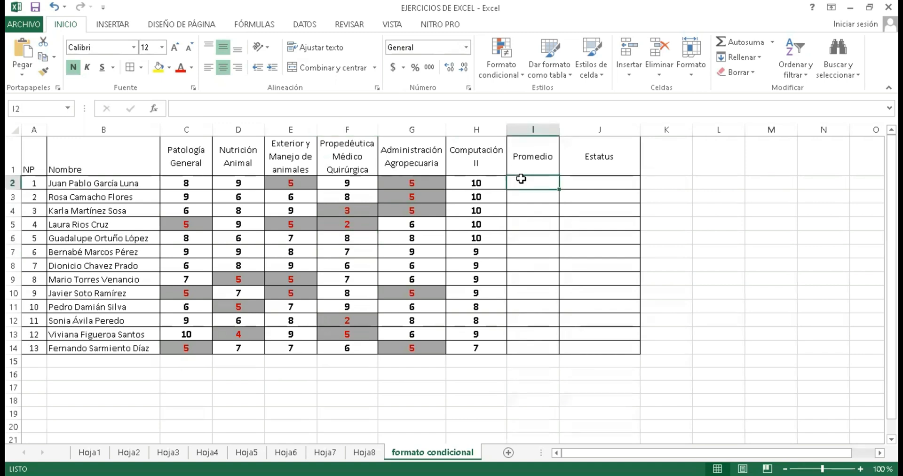
left_click_drag(467, 183, 479, 324)
left_click_drag(272, 334, 201, 344)
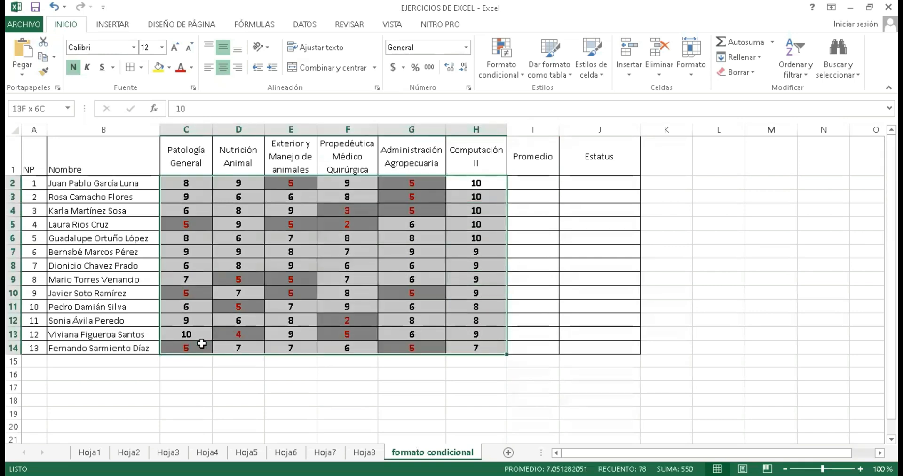
left_click(529, 184)
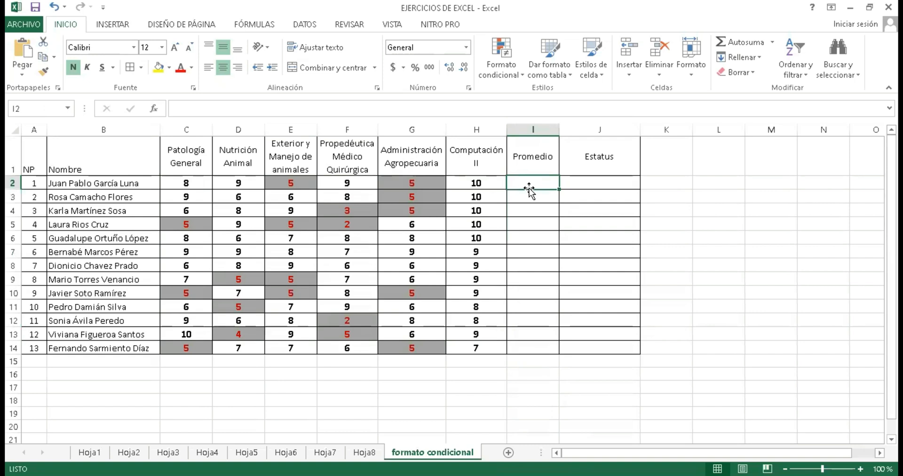
left_click(772, 43)
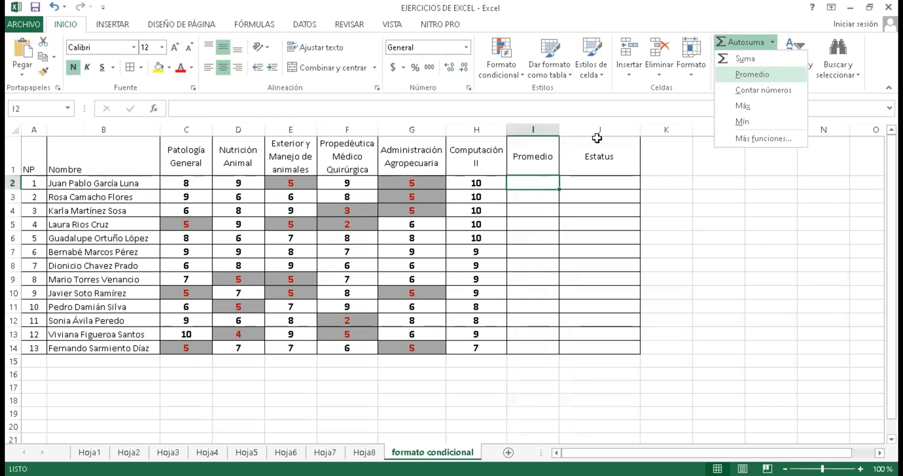
left_click(758, 75)
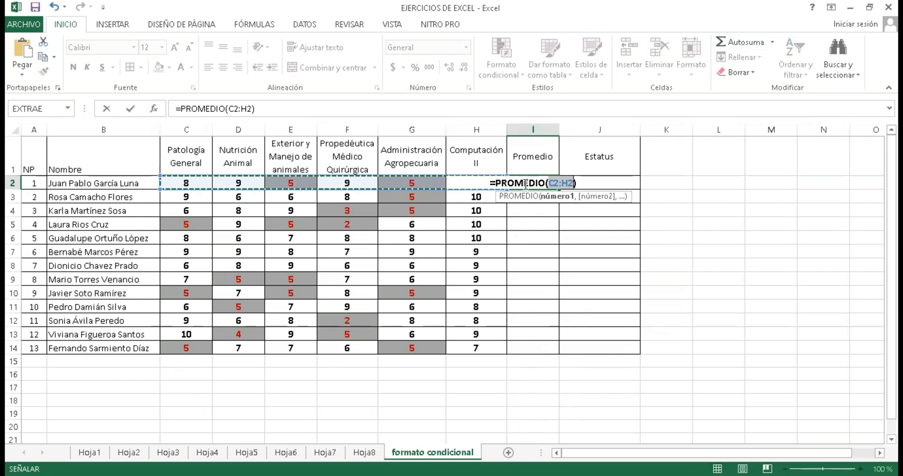
key("ctrl+Return")
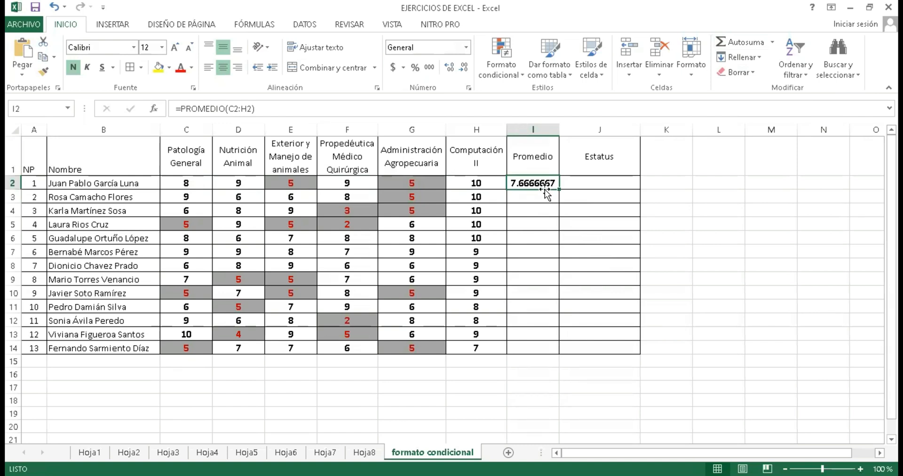
key("Delete")
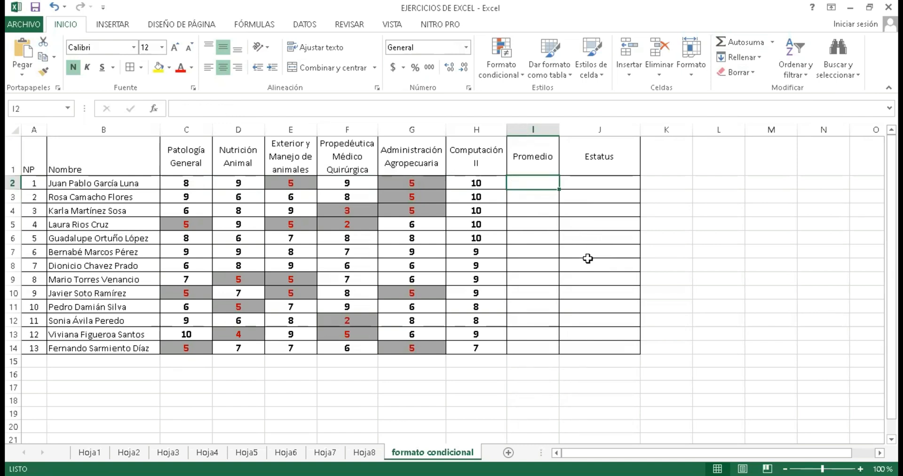
- Calculate the first student's Promedio in I2 with the formula =(C2+D2+E2+F2+G2+H2)/6
type("=(")
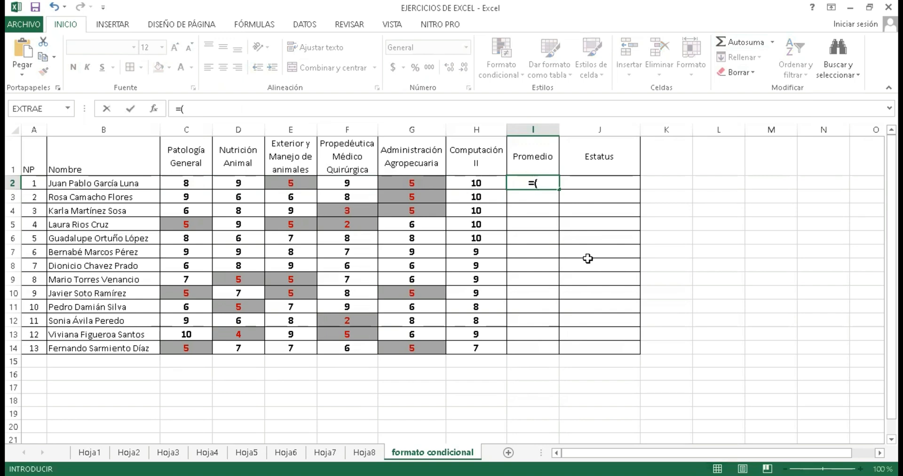
left_click(187, 183)
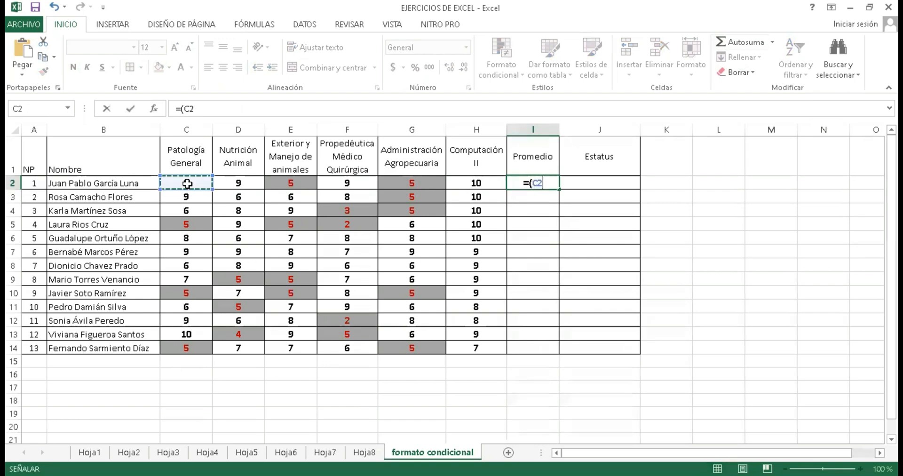
type("+")
left_click(222, 181)
type("+")
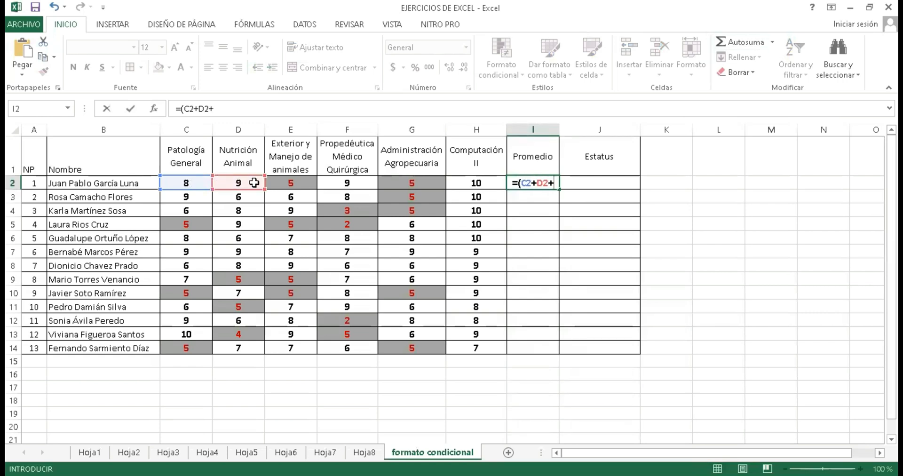
left_click(284, 183)
type("+")
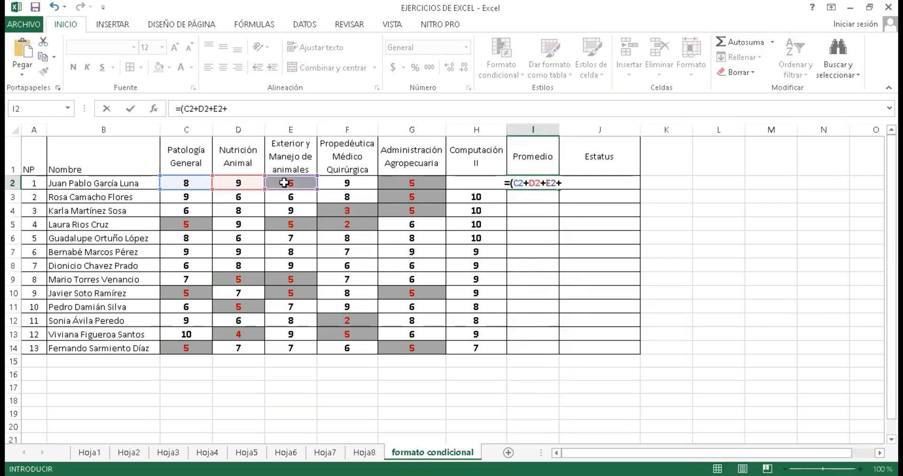
left_click(332, 182)
type("+")
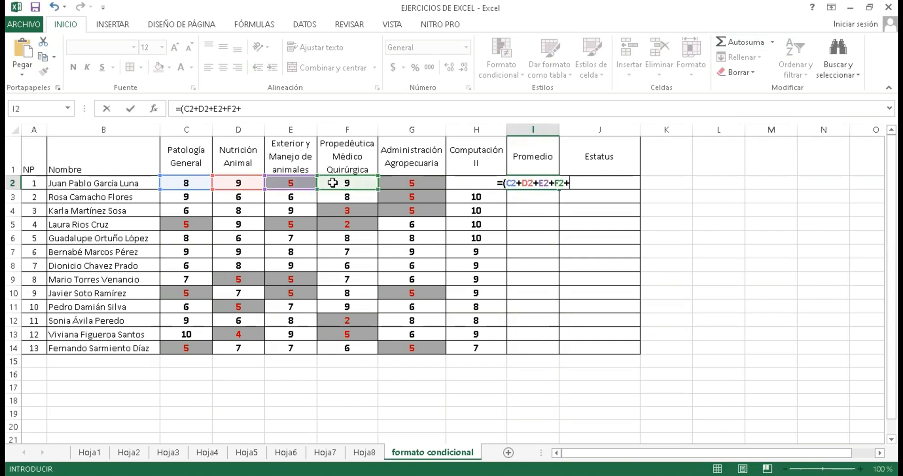
left_click(383, 182)
type("+")
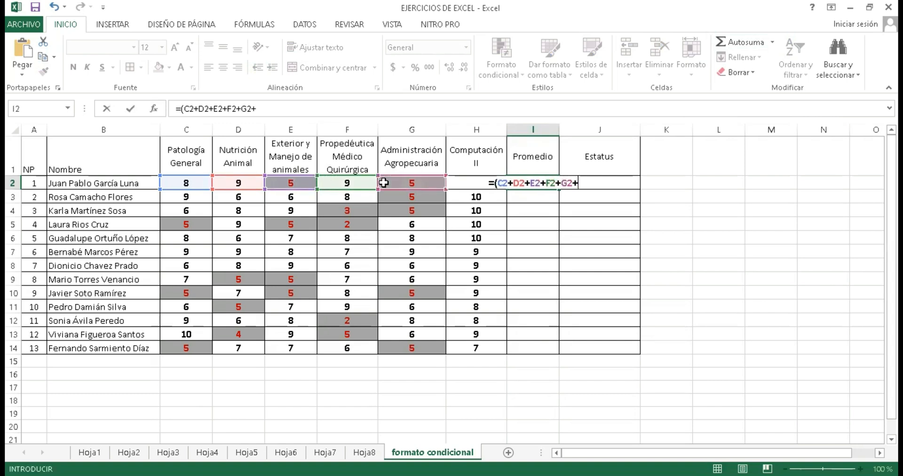
left_click(456, 181)
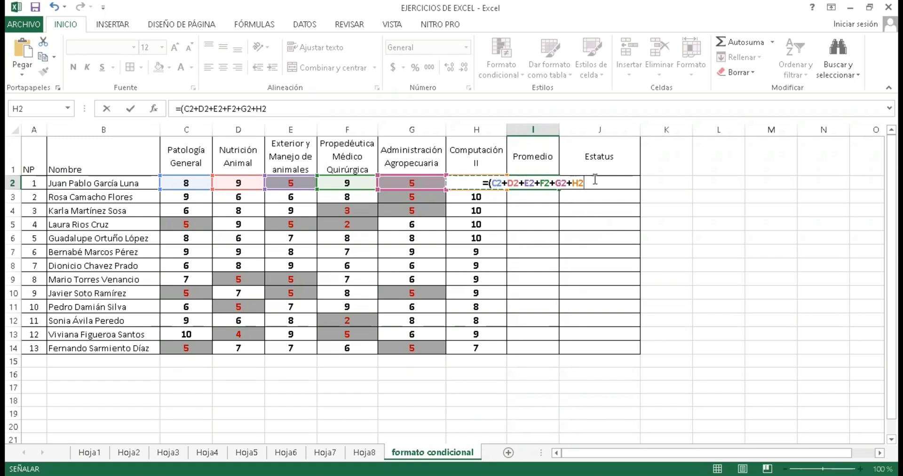
type(")")
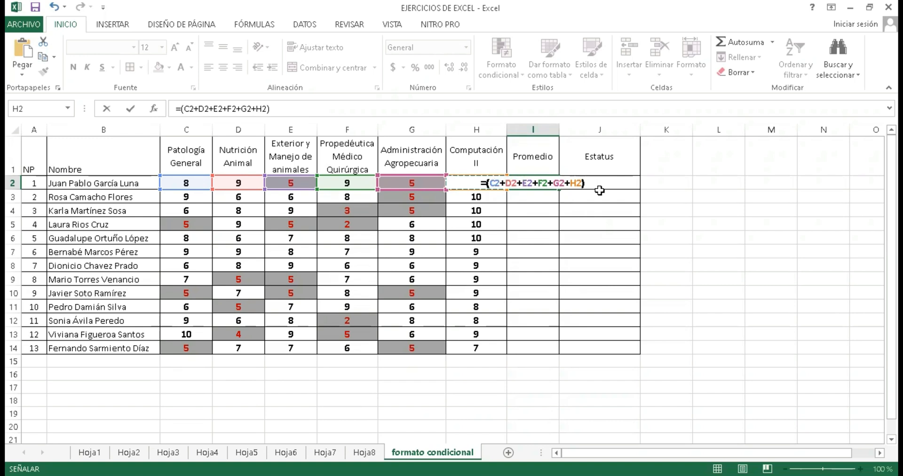
type("/")
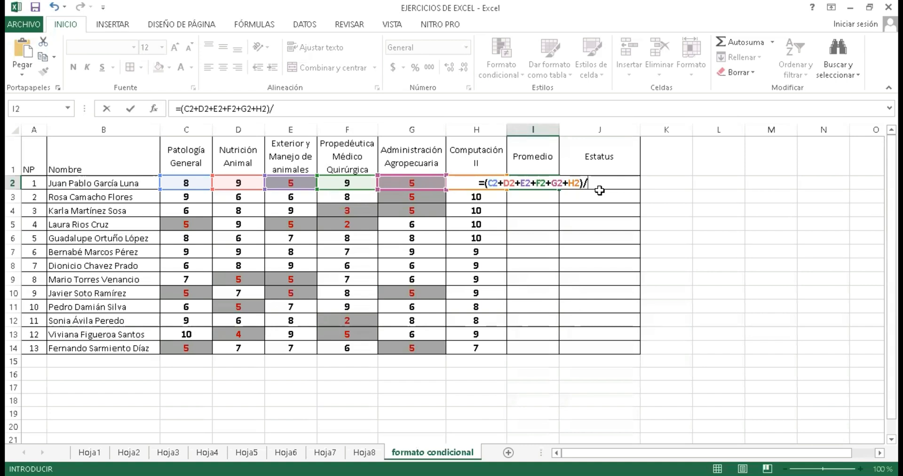
type("6")
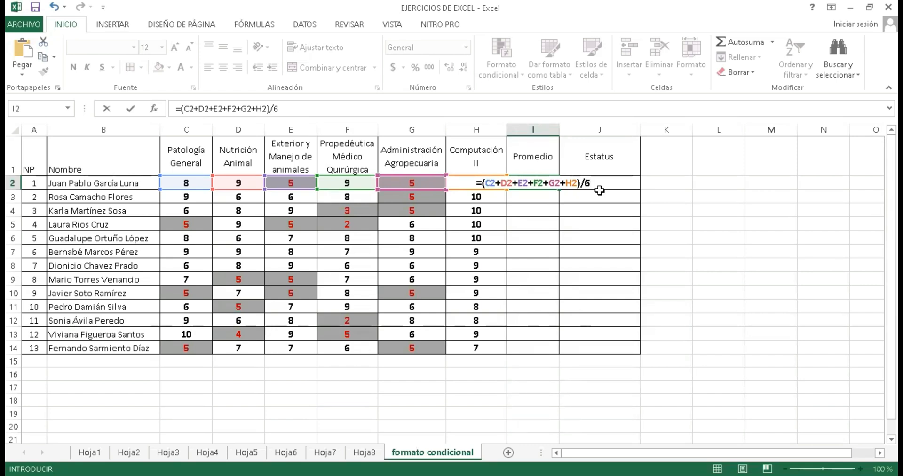
key("Return")
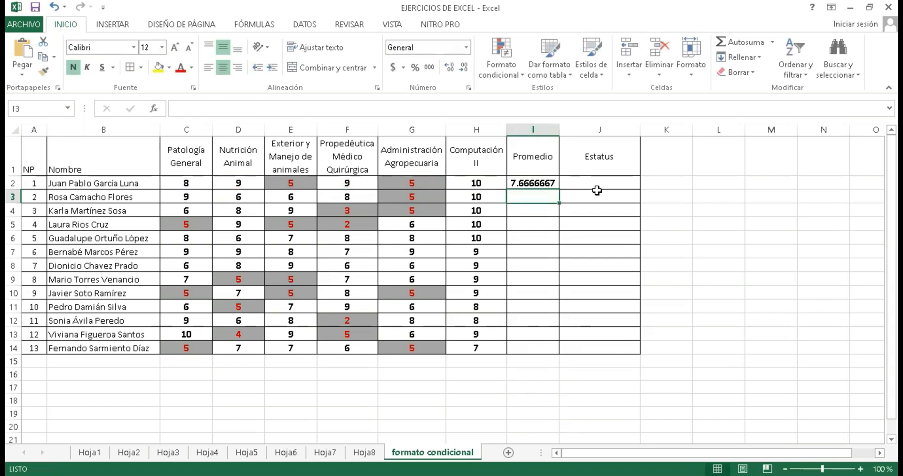
left_click(532, 185)
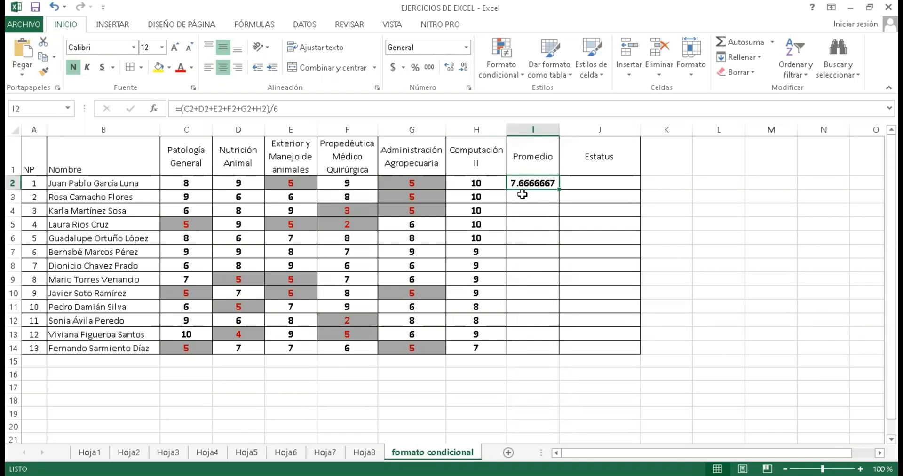
- Reduce the first student's Promedio in I2 to one decimal and fill the formula down through I14
left_click(464, 67)
left_click(464, 67)
left_click(465, 67)
left_click(464, 67)
left_click(464, 68)
left_click(464, 72)
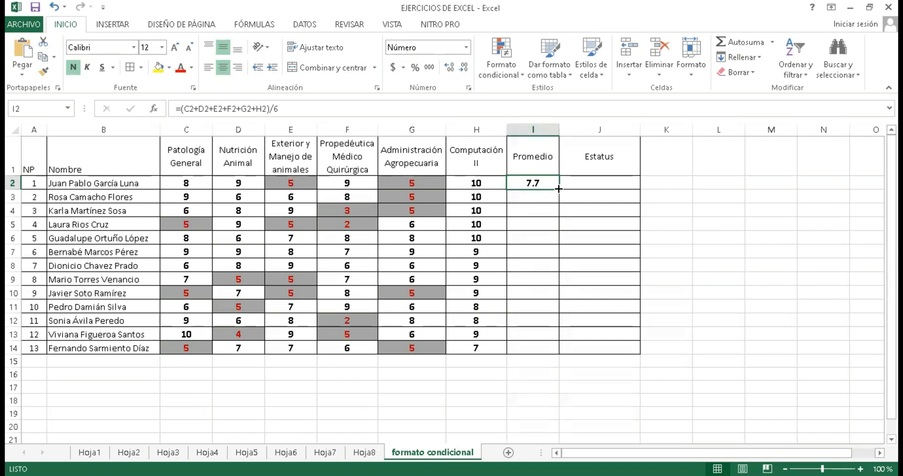
left_click_drag(558, 188, 547, 349)
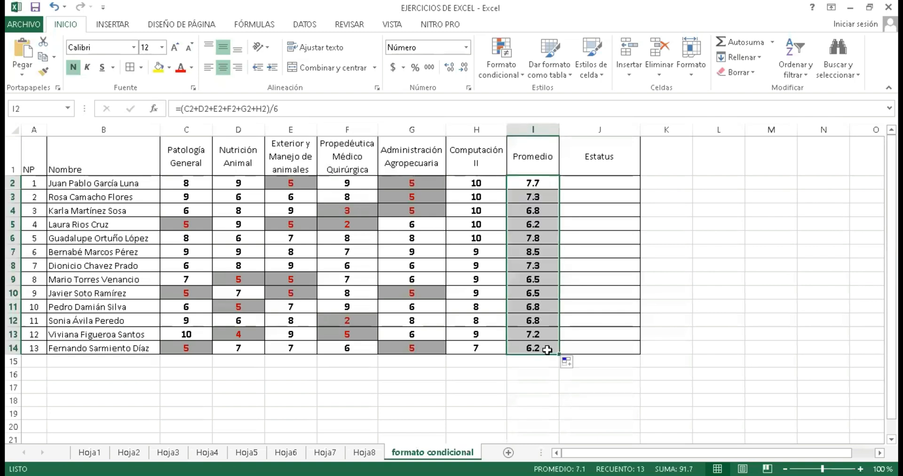
left_click(536, 239)
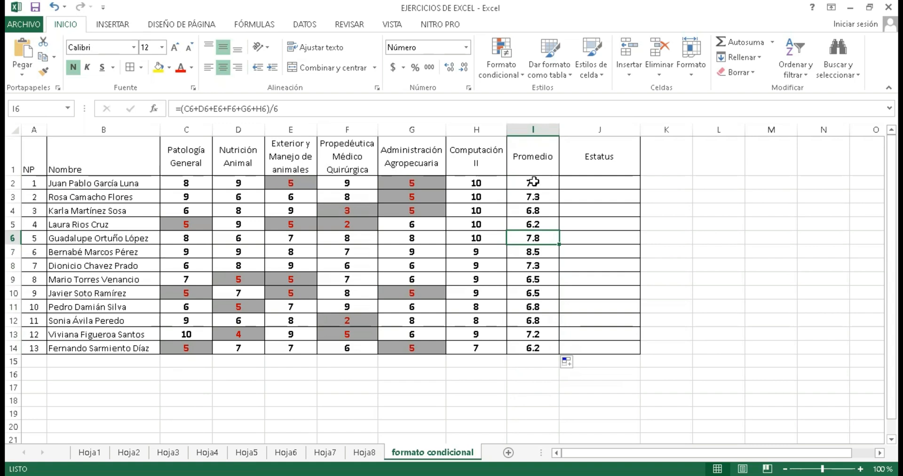
- Copy the conditional formatting from the grade in G4 to the averages in I2:I14
left_click(395, 211)
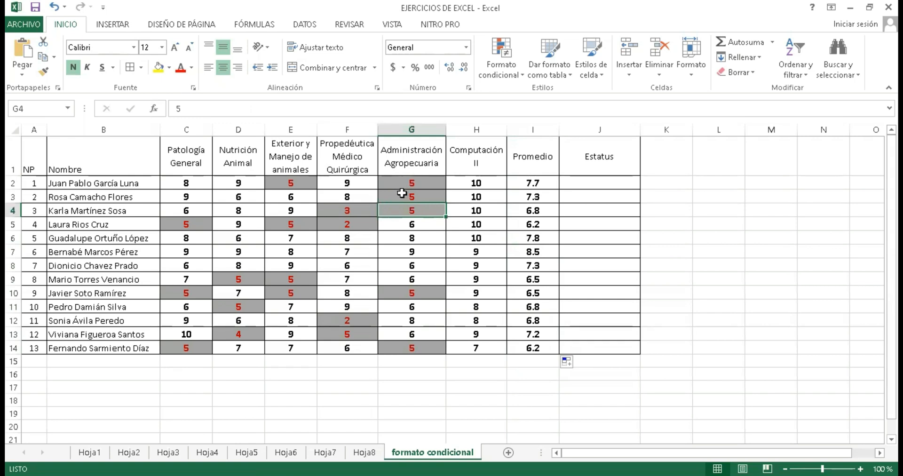
left_click(44, 73)
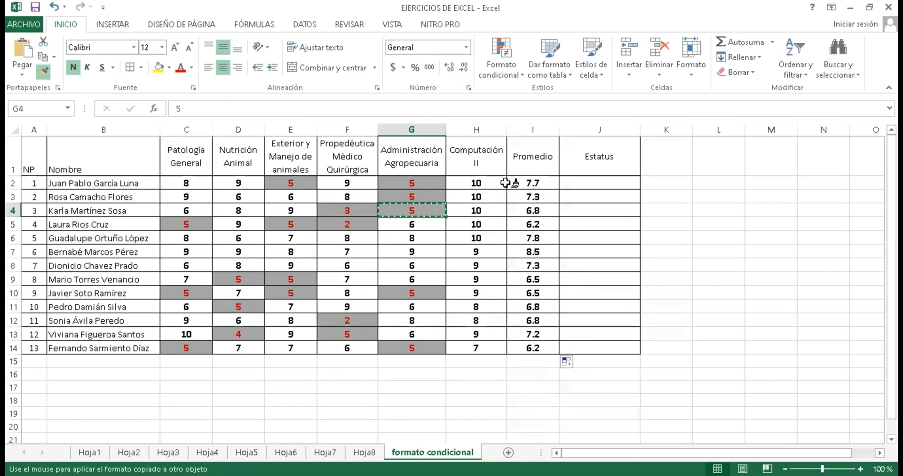
mouse_move(516, 182)
left_mouse_down()
mouse_move(531, 203)
mouse_move(540, 348)
left_mouse_up()
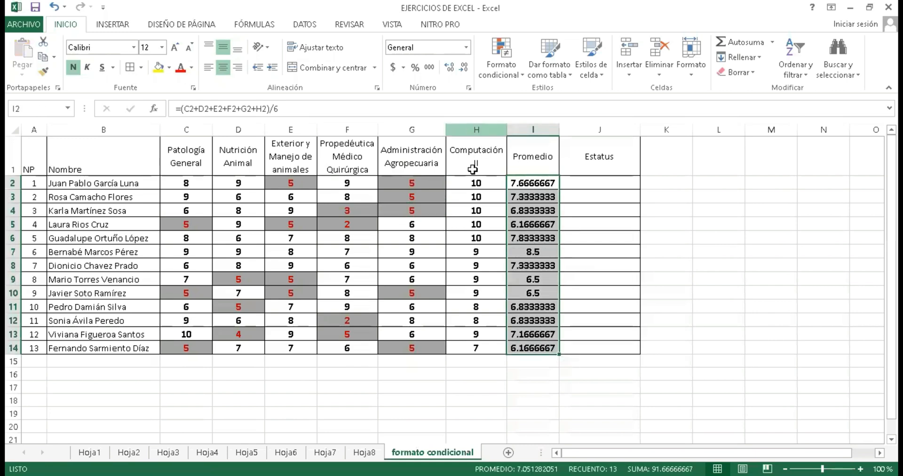
- Reduce the Promedio values in I2:I14 to one decimal
left_click(464, 68)
left_click(465, 69)
left_click(464, 68)
left_click(464, 69)
left_click(464, 68)
left_click(464, 68)
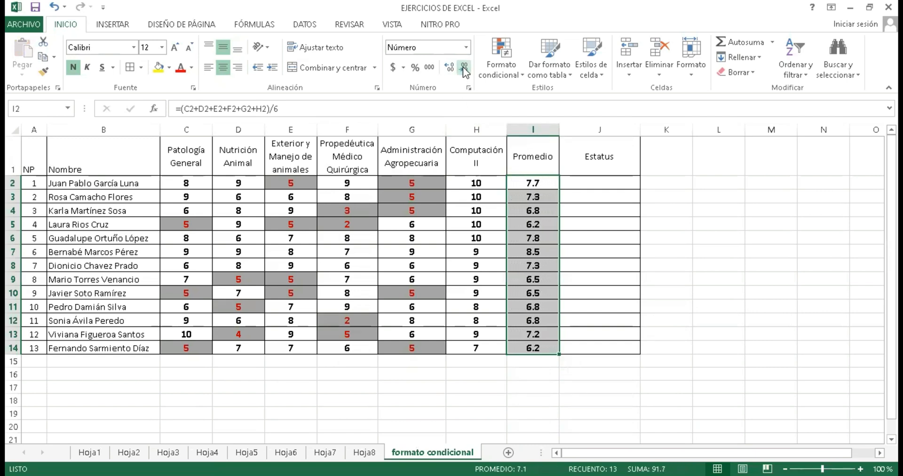
left_click(517, 238)
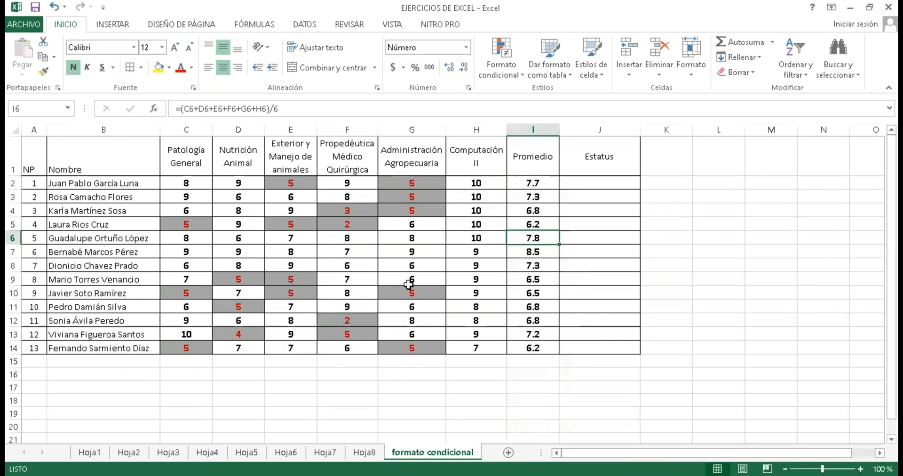
- Change the ninth student's Nutrición Animal grade in D10 and Computación II grade in H10 to 4
left_click(249, 290)
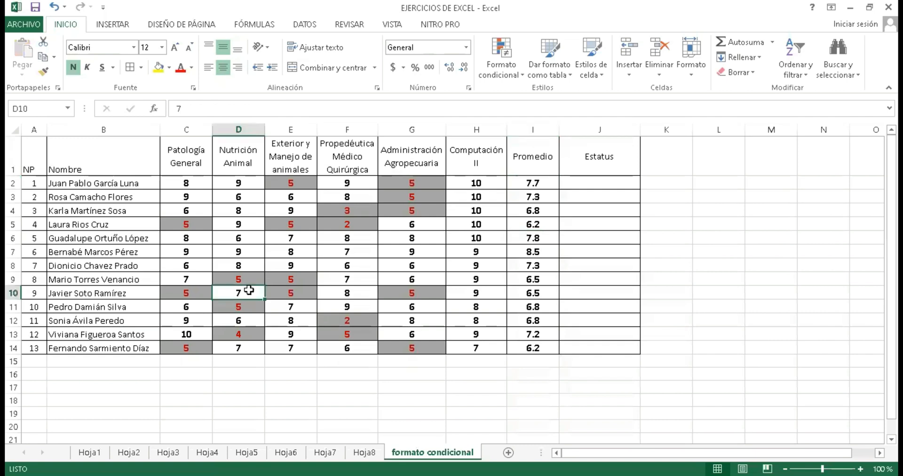
type("4")
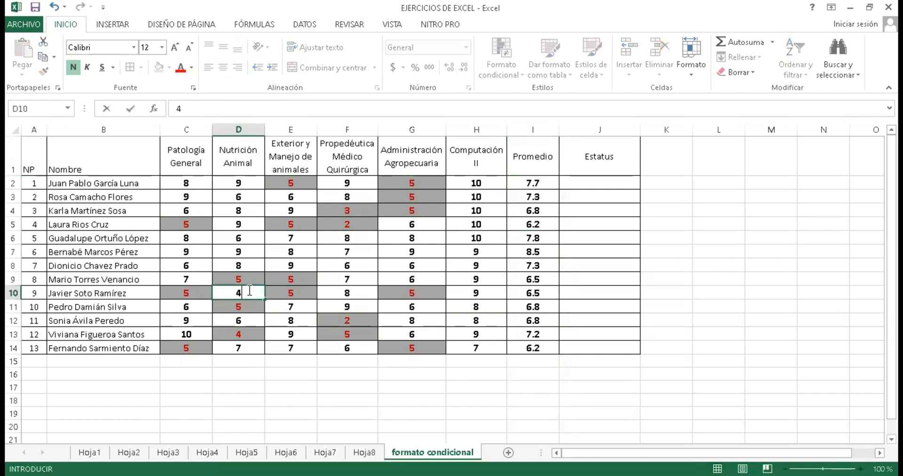
left_click(355, 293)
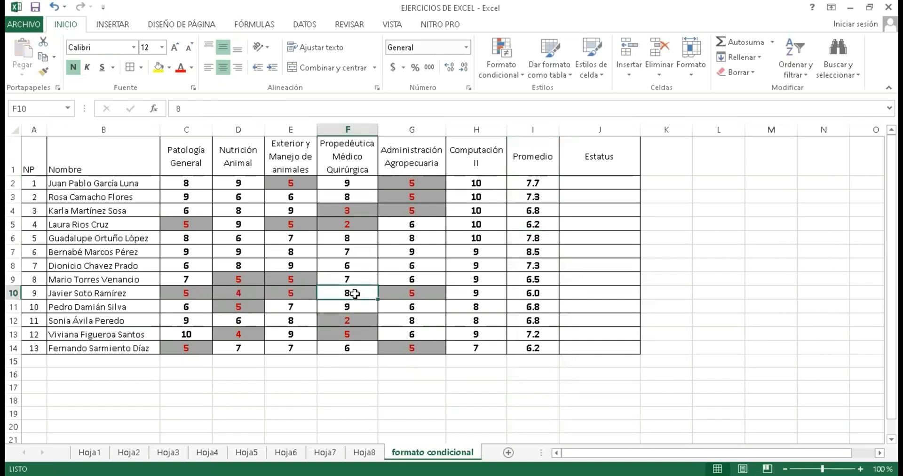
left_click(456, 292)
type("4")
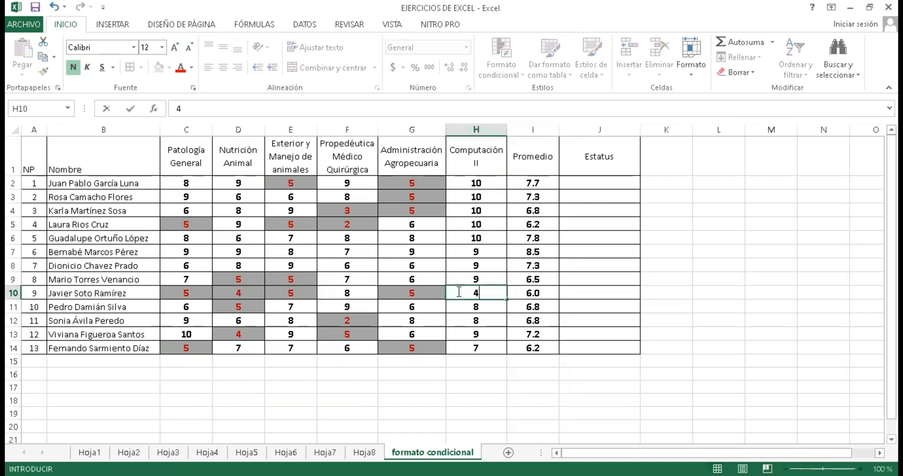
left_click(357, 295)
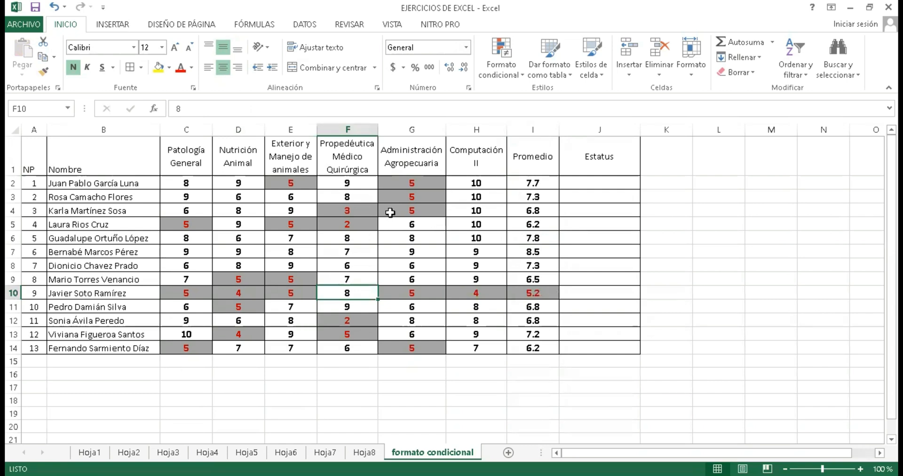
- Change the third student's Exterior y Manejo de animales grade in E4 and Nutrición Animal grade in D4 to 5
left_click(307, 208)
type("5")
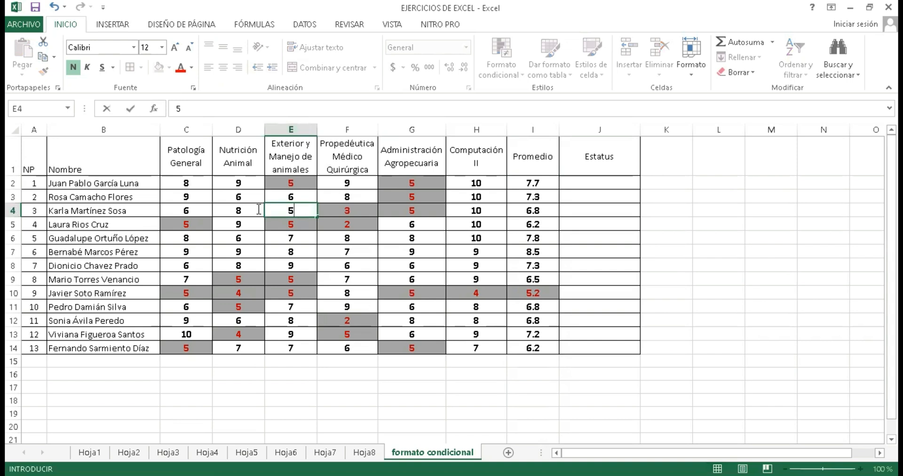
left_click(199, 209)
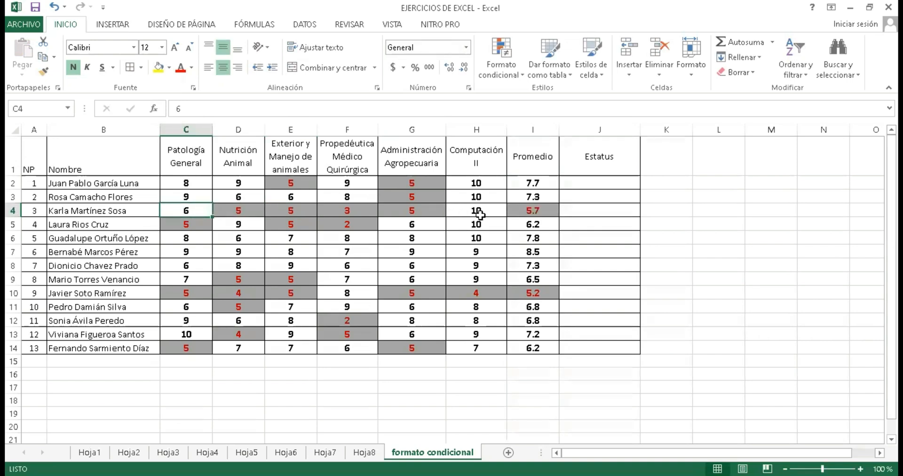
left_click(529, 210)
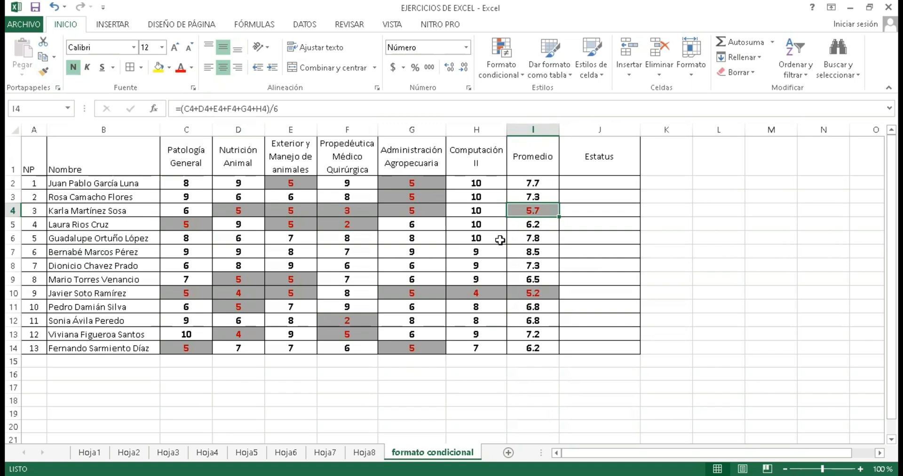
left_click(596, 166)
left_click(596, 184)
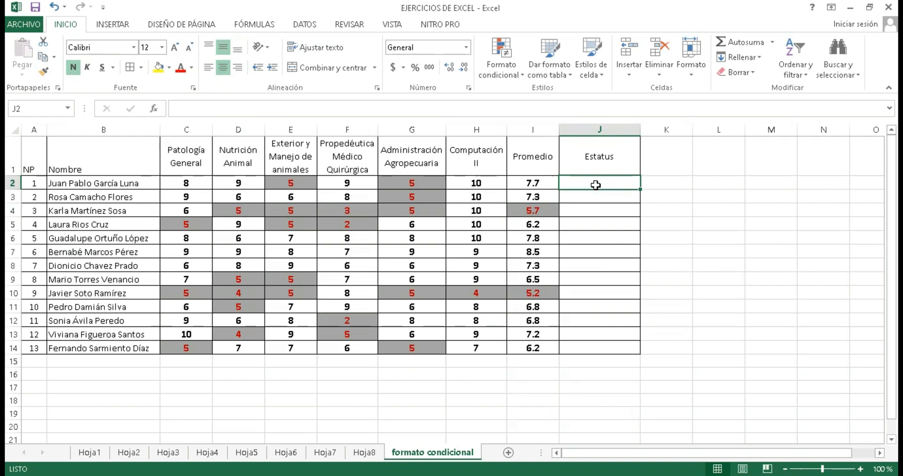
left_click_drag(544, 184, 547, 321)
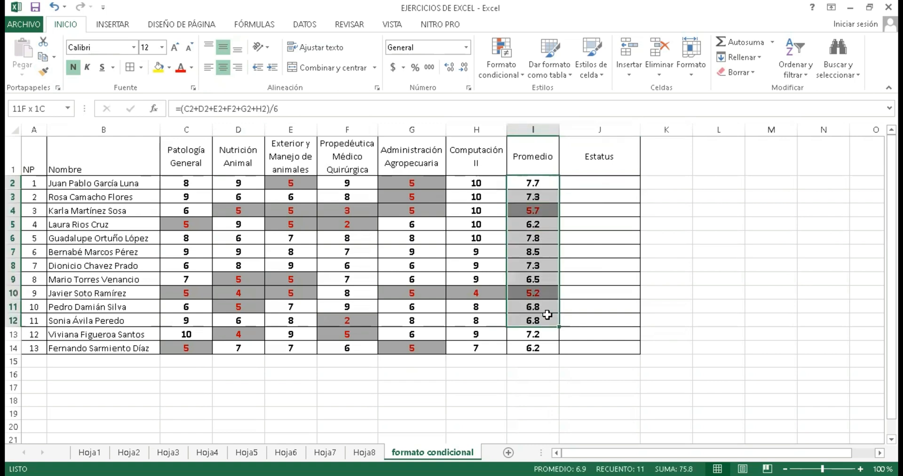
left_click(584, 186)
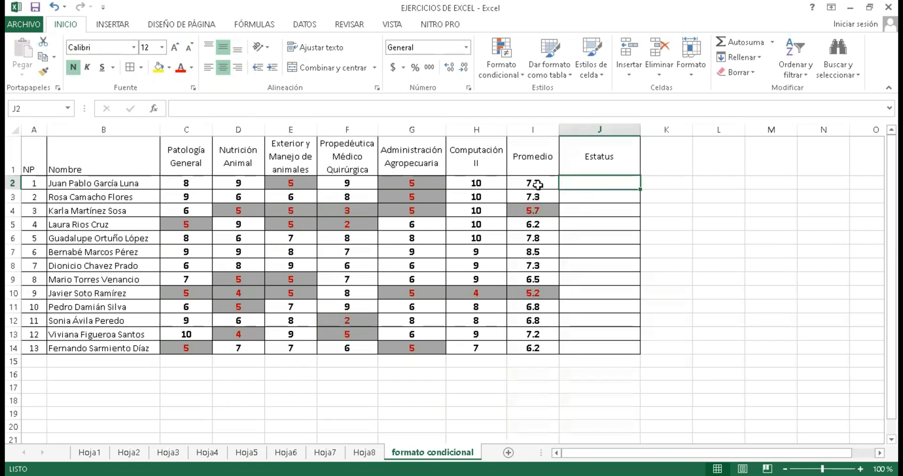
left_click_drag(536, 185, 539, 266)
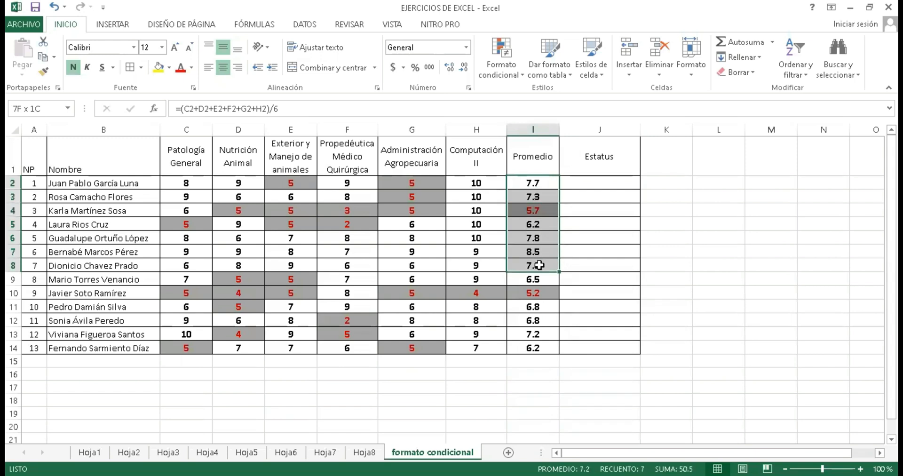
left_click(575, 182)
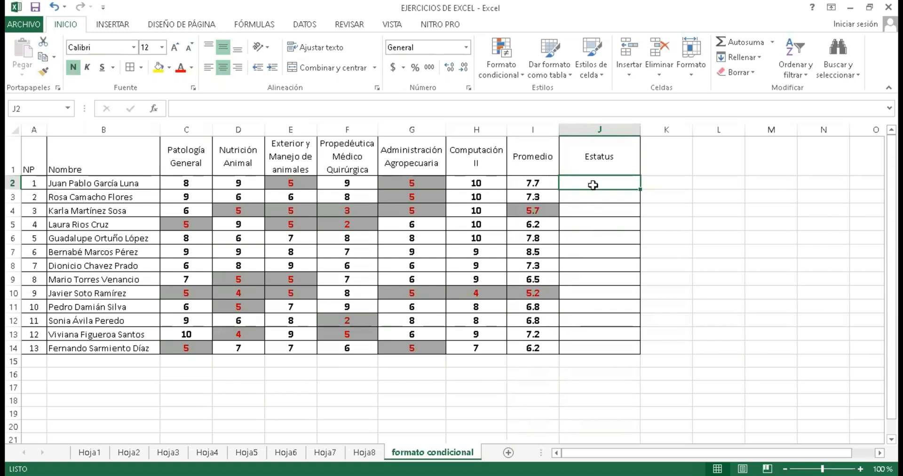
left_click_drag(593, 183, 598, 228)
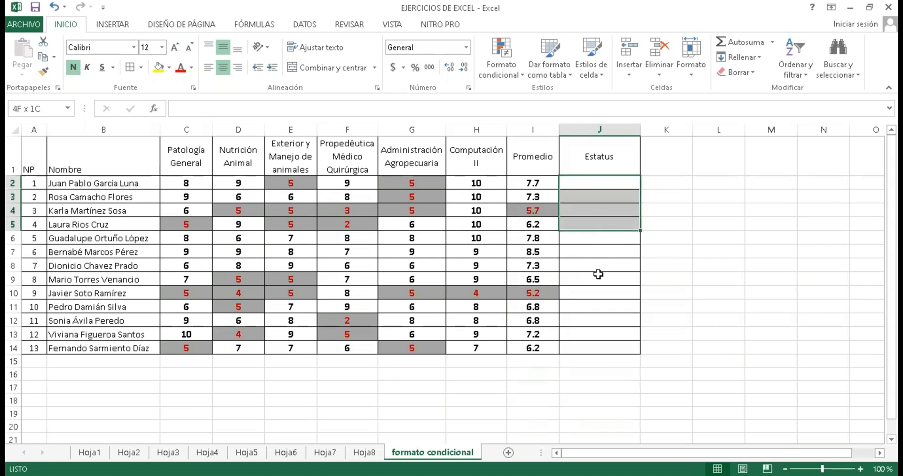
- Enter the Estatus manually as REPROBADO for the ninth student in J10 and APROBADO for the eighth in J9
left_click_drag(598, 274, 598, 274)
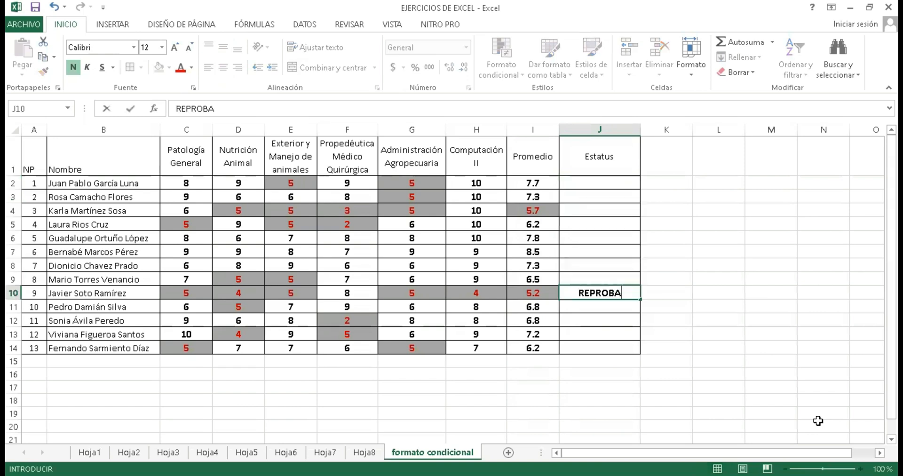
type("DO")
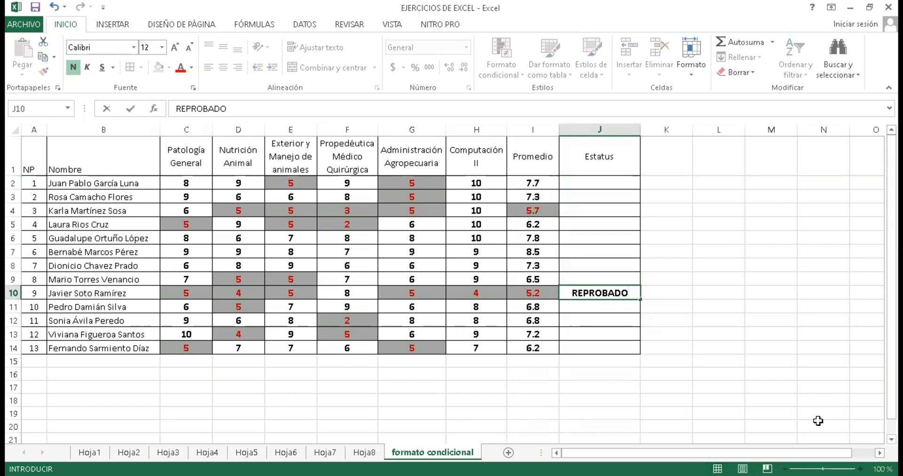
key("Up")
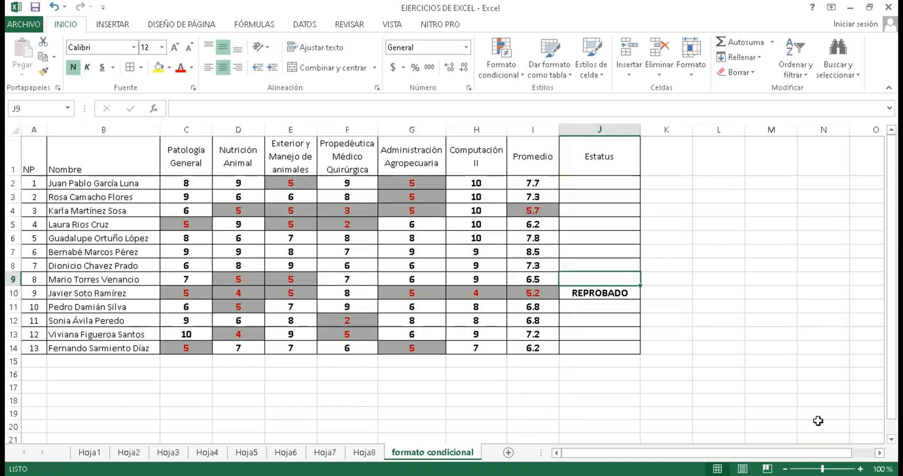
type("APROBADO")
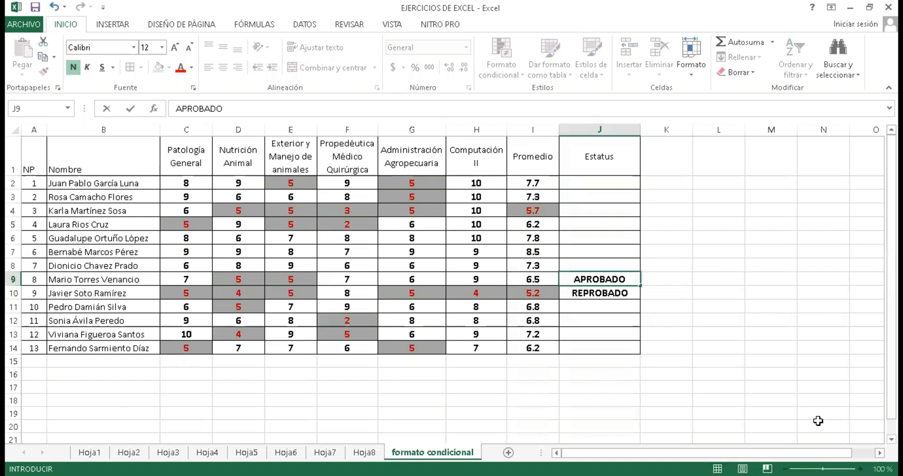
key("Return")
key("Up")
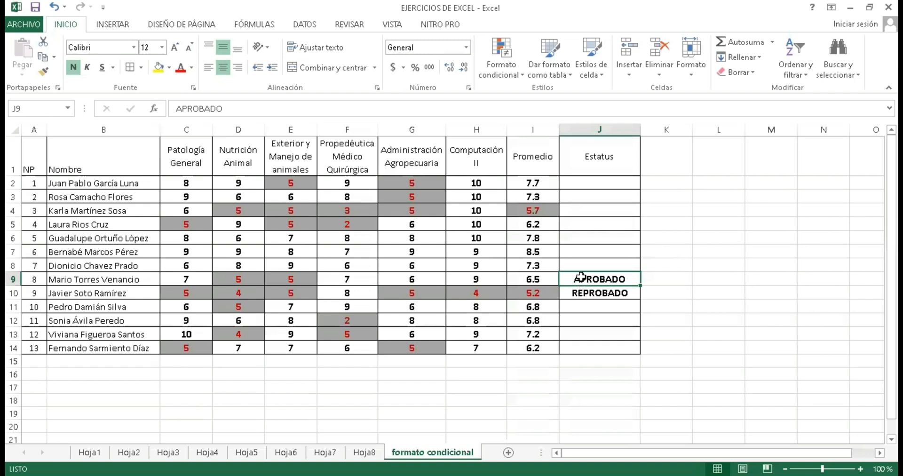
left_click_drag(581, 292, 581, 278)
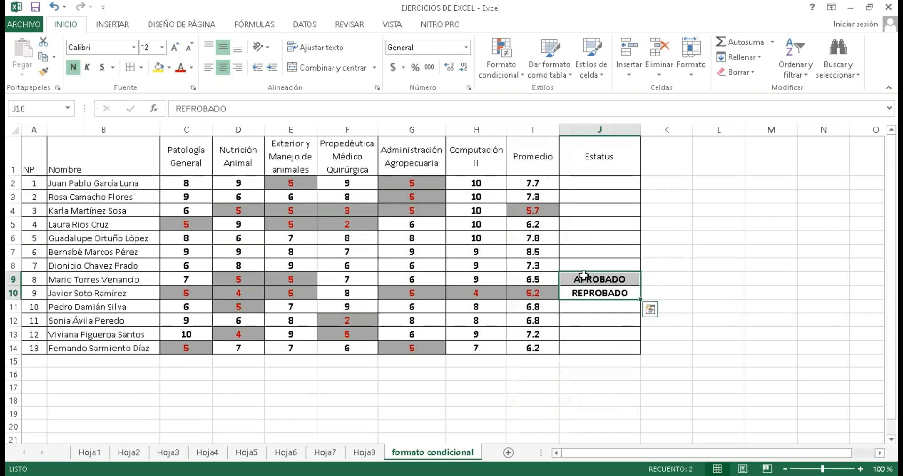
left_click(584, 276)
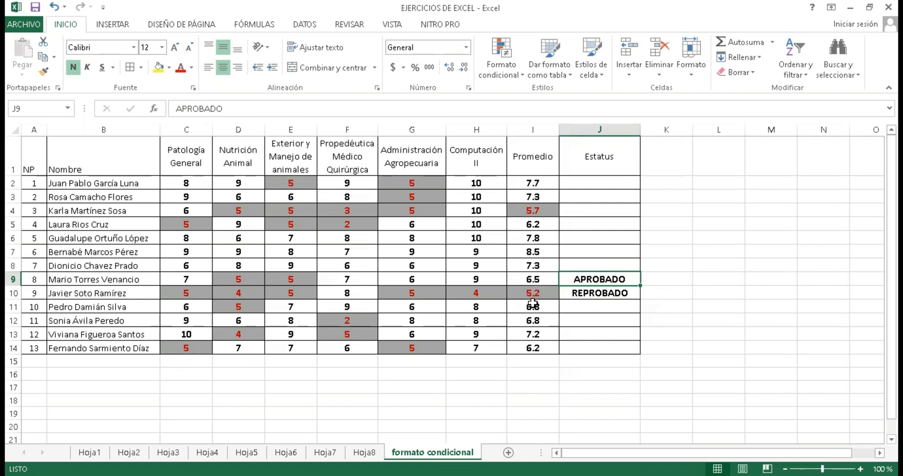
left_click(577, 294)
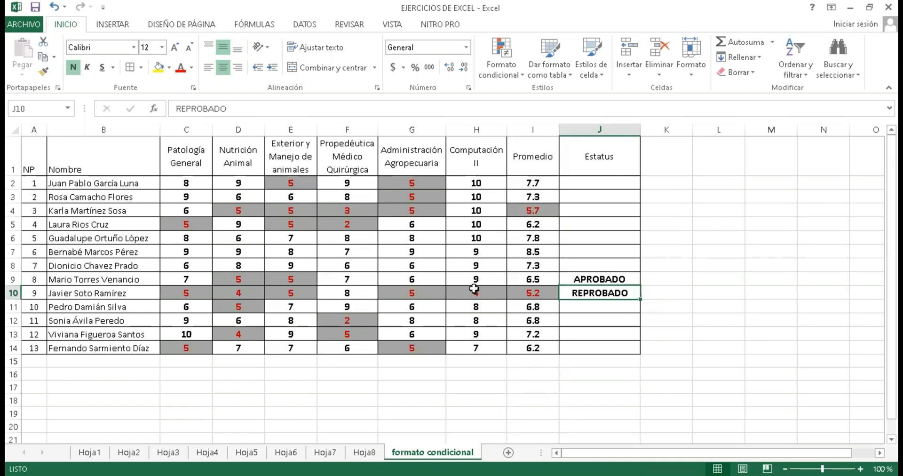
- Try 10 as the ninth student's Administración Agropecuaria grade in G10 and undo the change
left_click(430, 292)
type("10")
key("Tab")
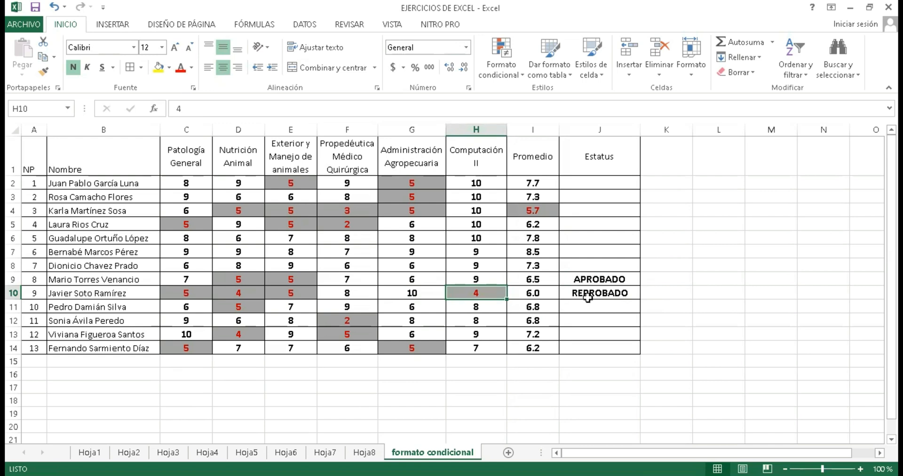
key("ctrl+z")
- Clear the manually entered Estatus values in J9:J10
left_click(588, 282)
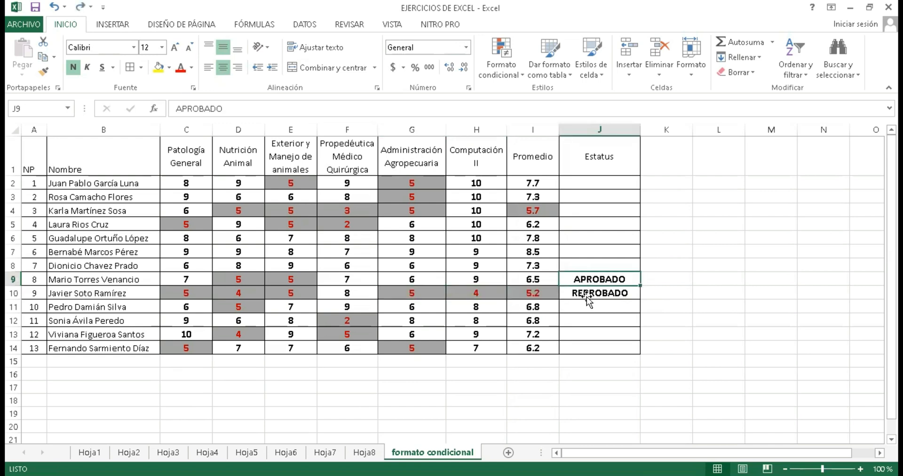
left_click(586, 297, "shift")
key("Delete")
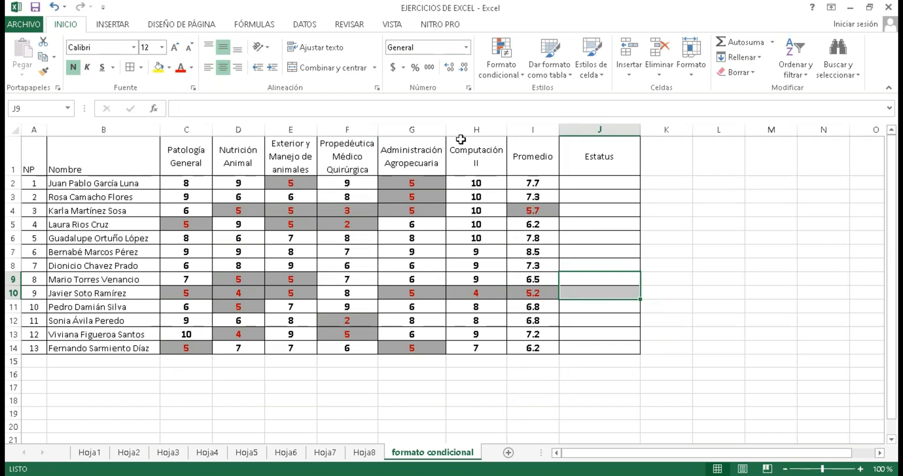
- Find the SI function and insert it in the first student's Estatus cell J2
left_click(153, 24)
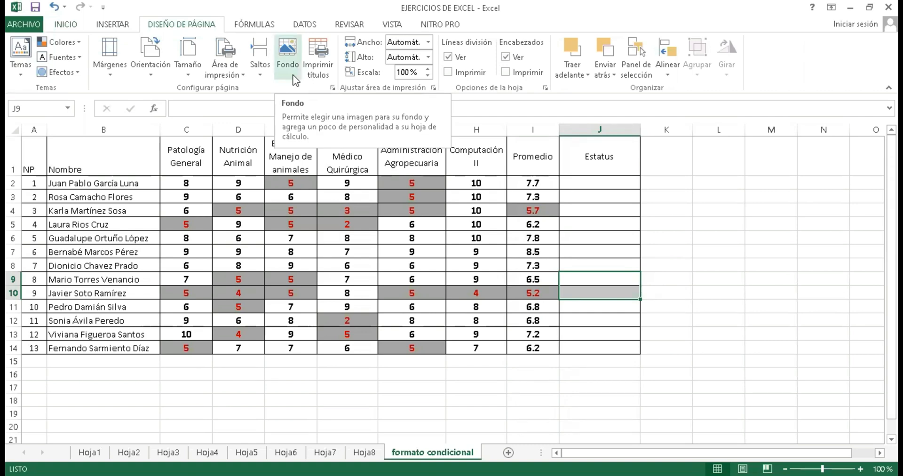
left_click(572, 181)
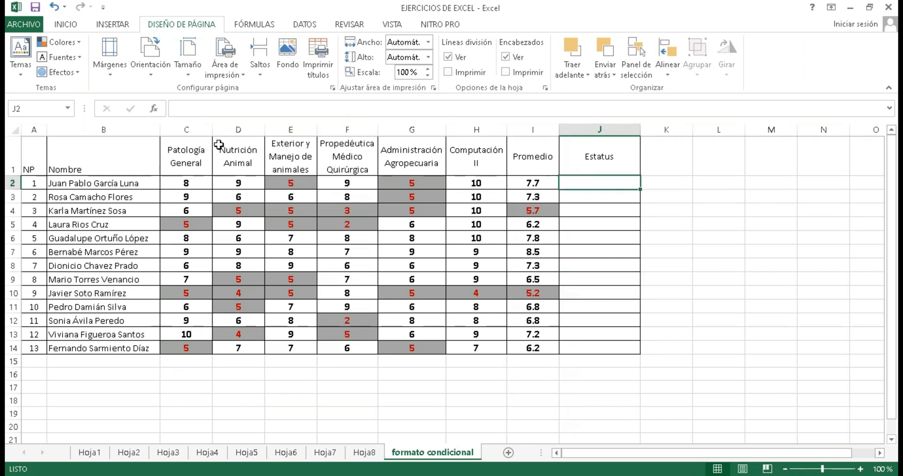
left_click(154, 109)
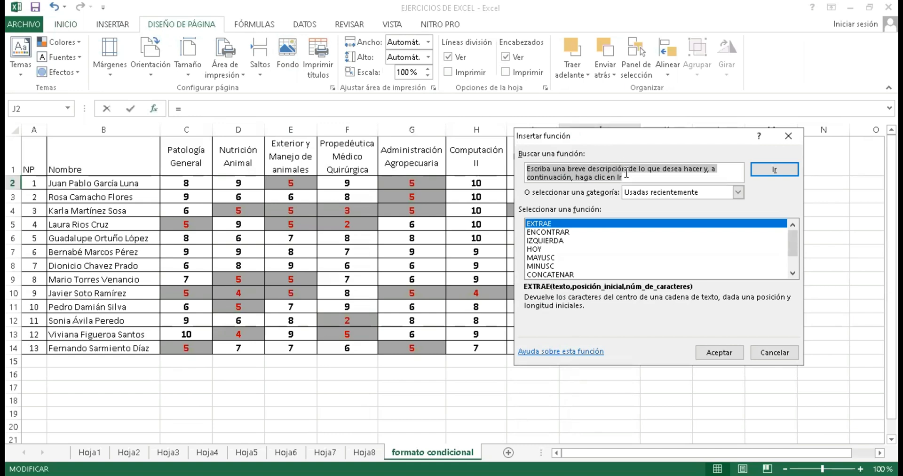
type("SI")
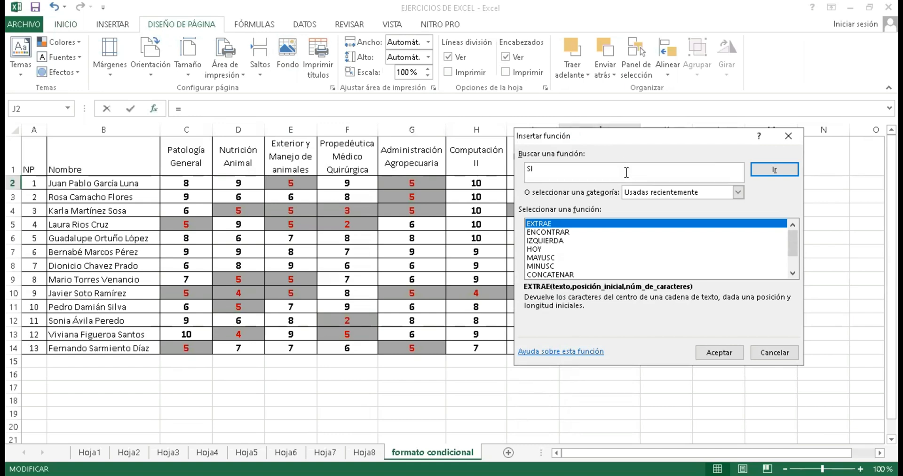
left_click(764, 175)
left_click(532, 225)
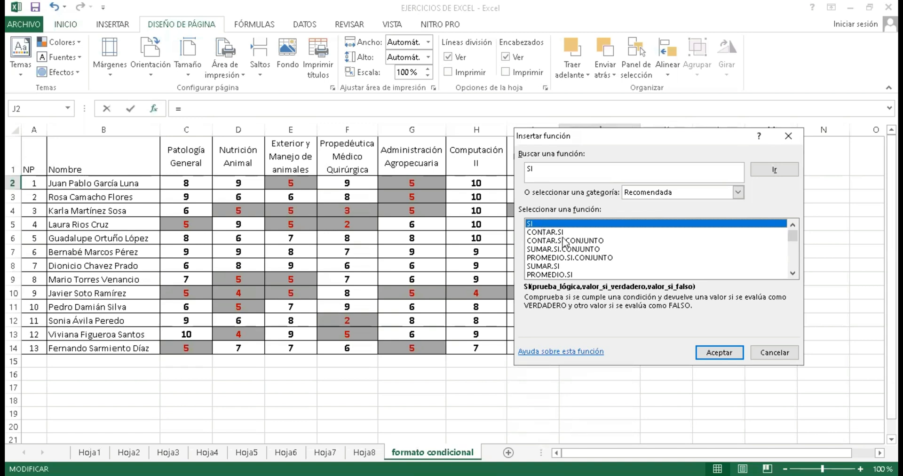
left_click(714, 354)
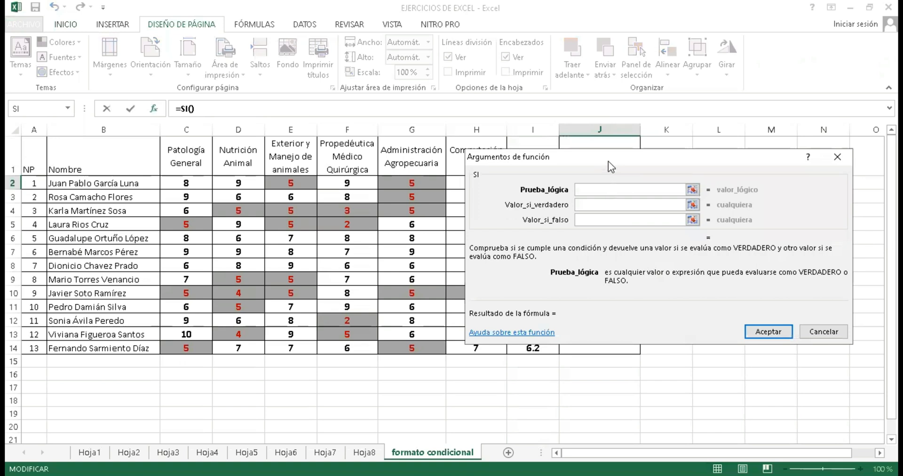
- Set the SI function's logical test to I2>=6, using the first student's Promedio
left_click_drag(608, 163, 610, 233)
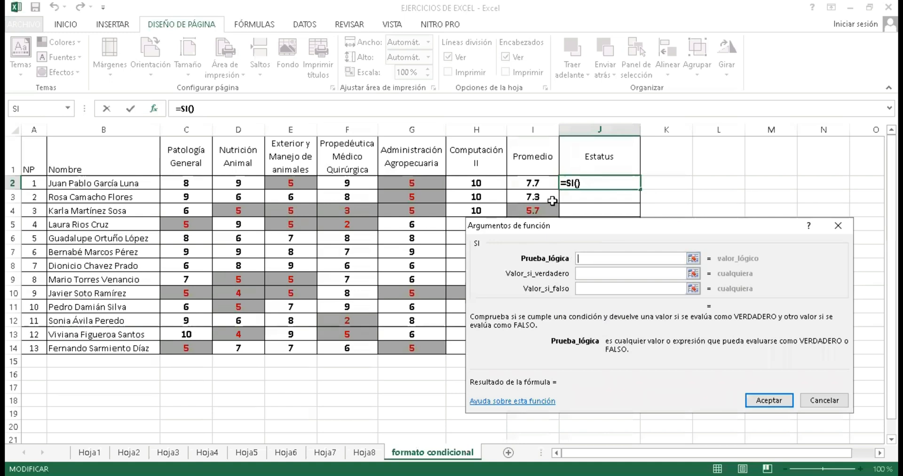
left_click(537, 183)
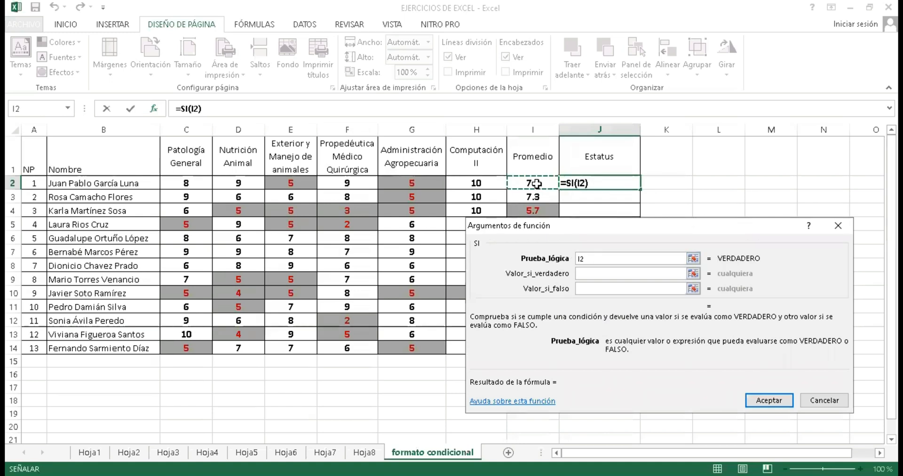
type(">")
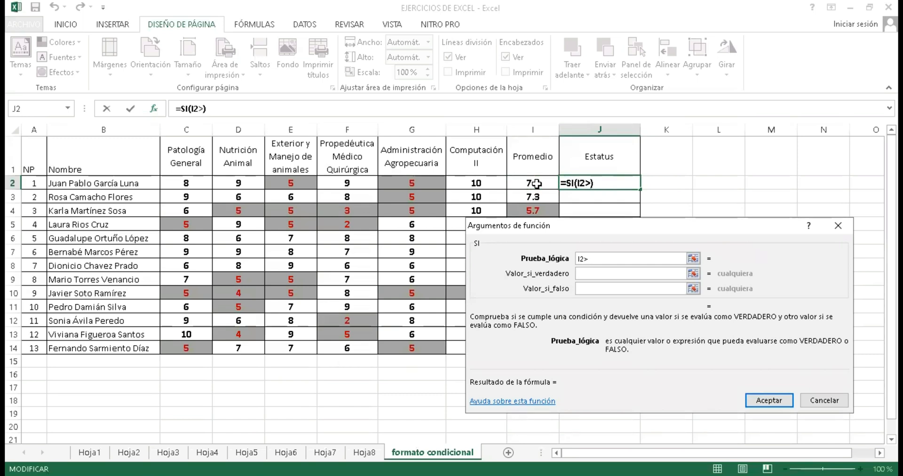
type("=6")
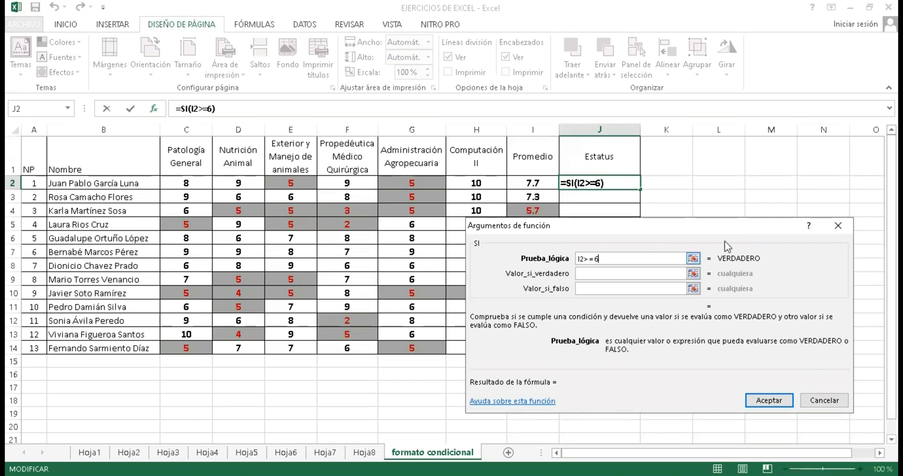
- Return "APROBADO" when the test is true and "REPROBADO" when false, and accept the J2 formula
left_click(592, 274)
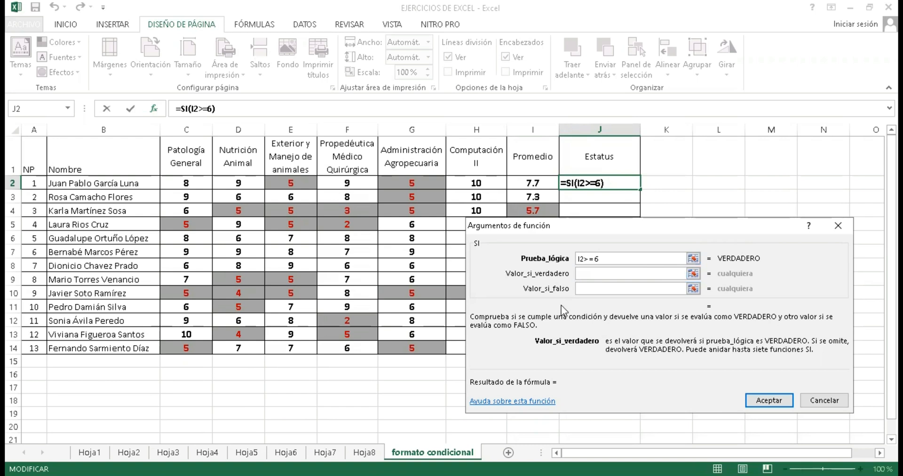
type("APROBADO")
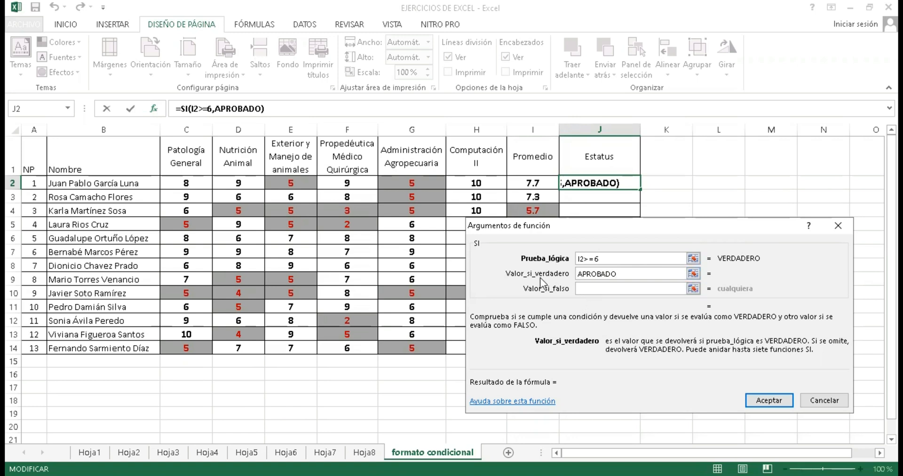
left_click(587, 274)
double_click(638, 273)
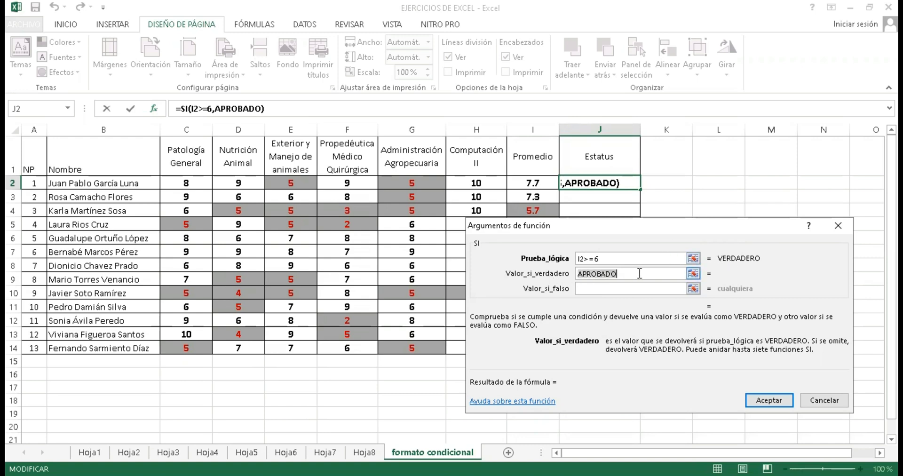
left_click(613, 287)
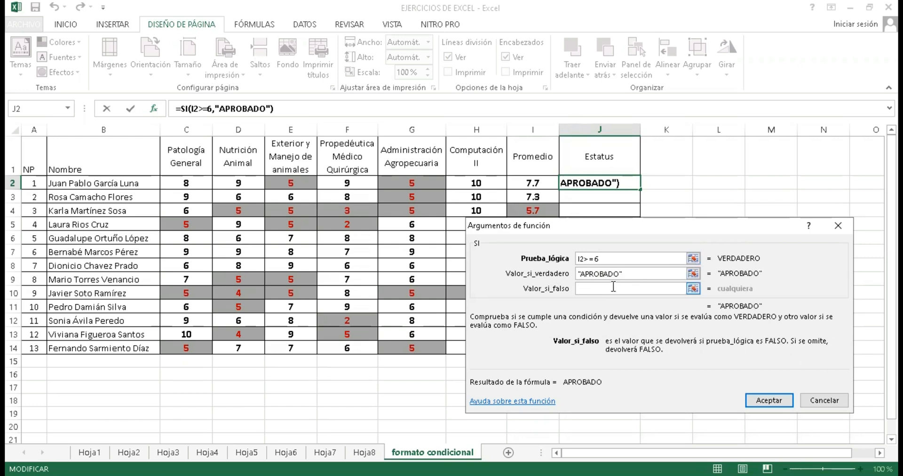
type("REPROBADO")
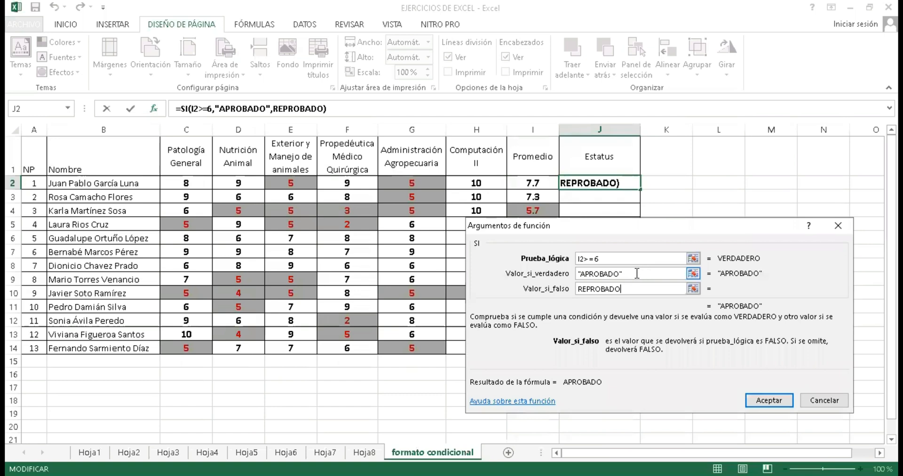
left_click(625, 280)
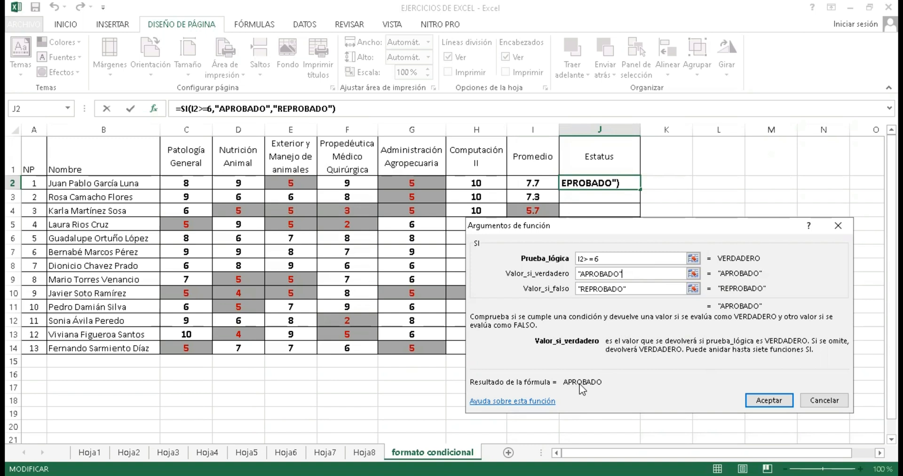
left_click(756, 396)
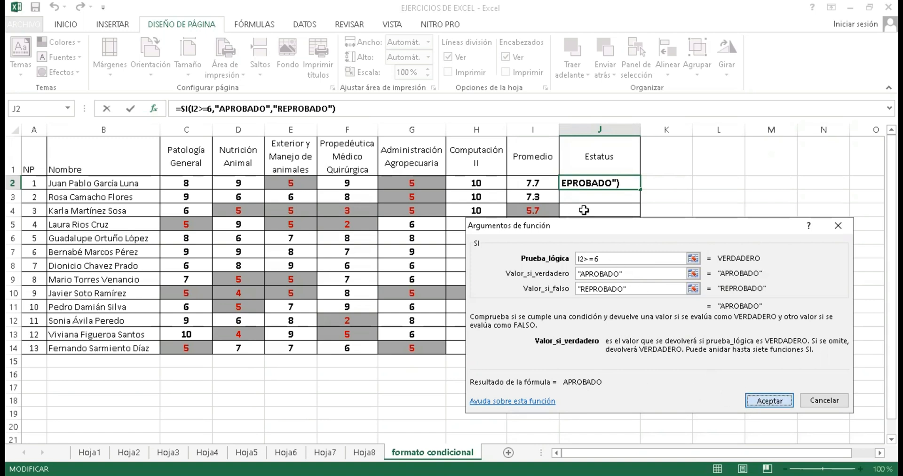
- Test the Estatus formula by changing the first student's Computación II grade to 3 and Propedéutica Médico Quirúrgica grade to 1
left_click(483, 181)
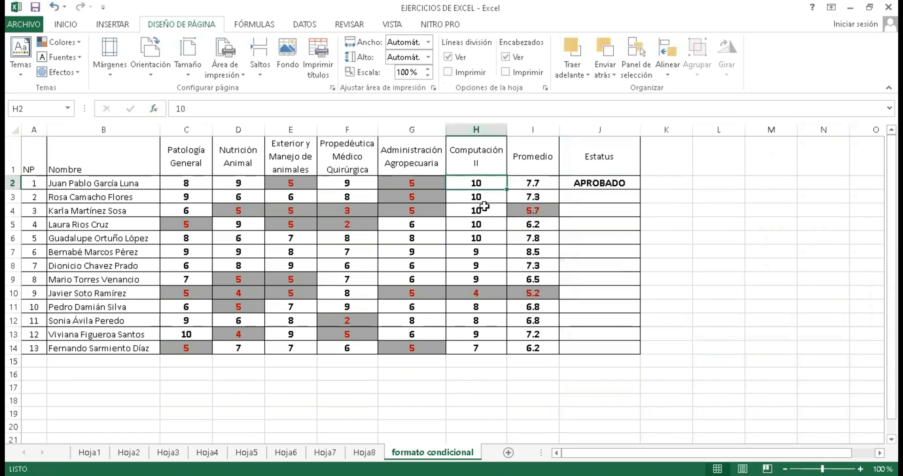
type("3")
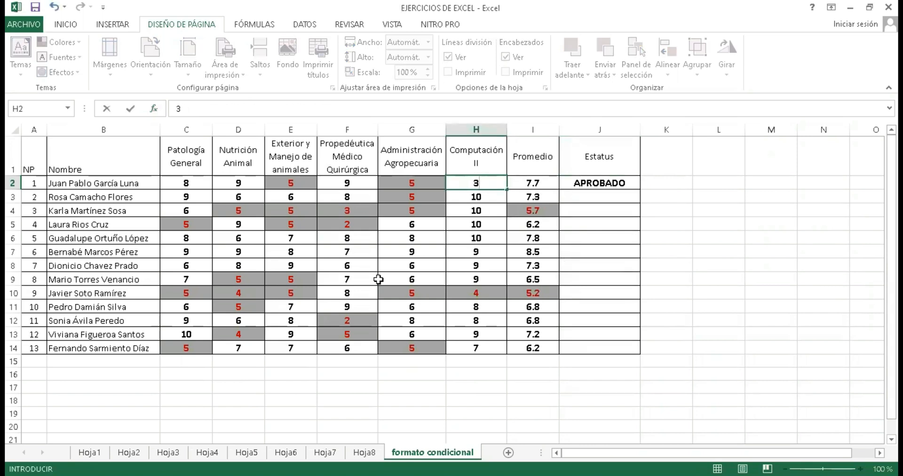
key("Left")
key("Right")
key("Right")
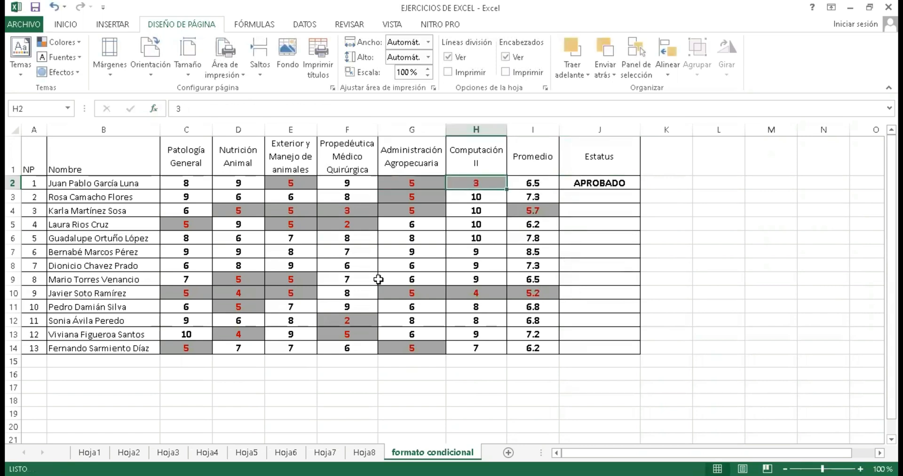
key("Left")
key("Left")
key("Left")
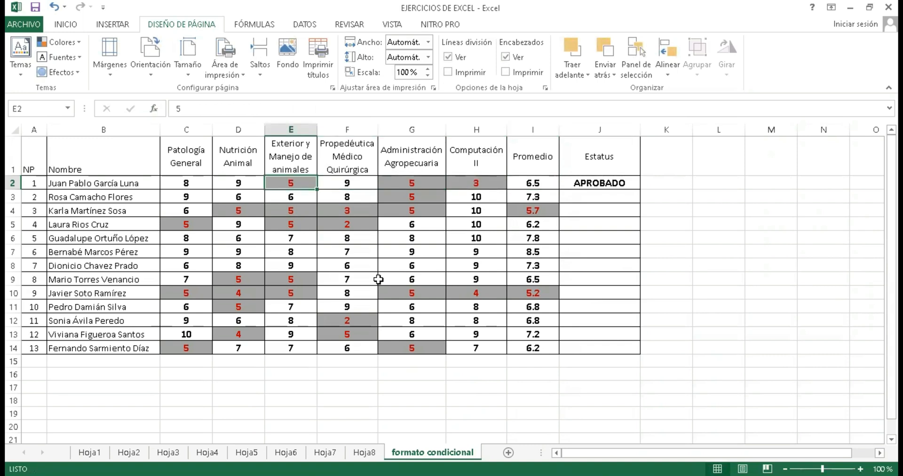
type("1")
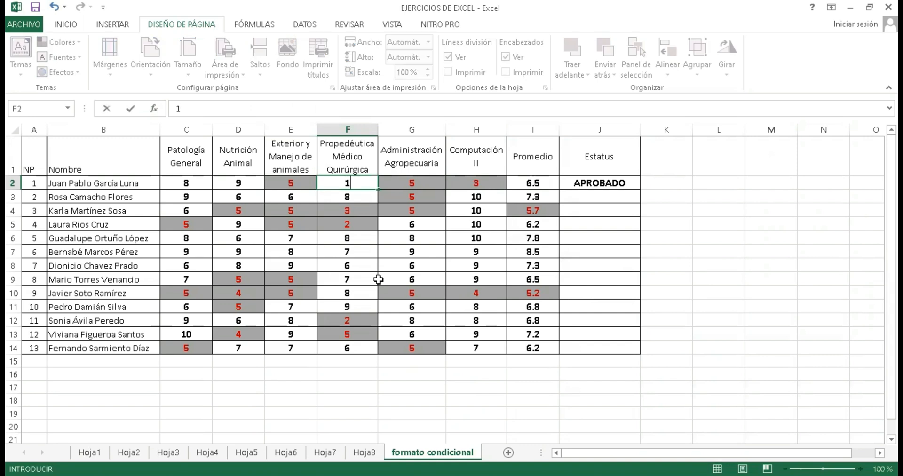
key("Tab")
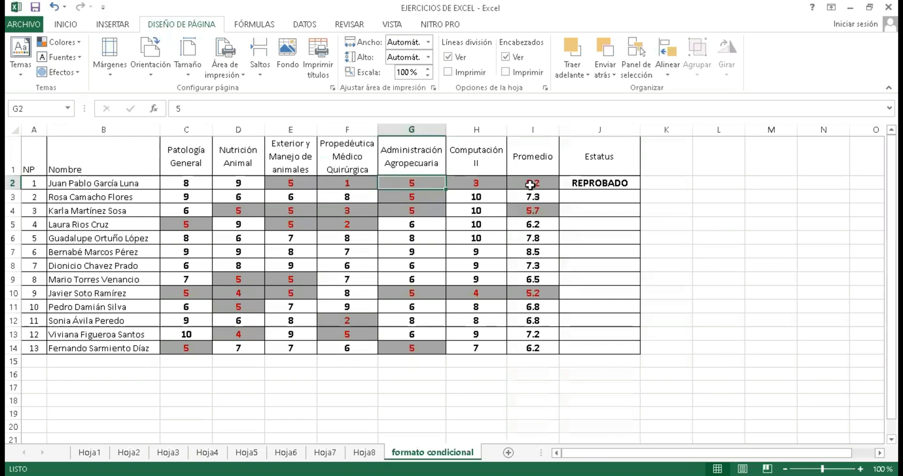
- Set the first student's Computación II grade in H2 to 8 and Propedéutica Médico Quirúrgica grade in F2 to 6
left_click(530, 185)
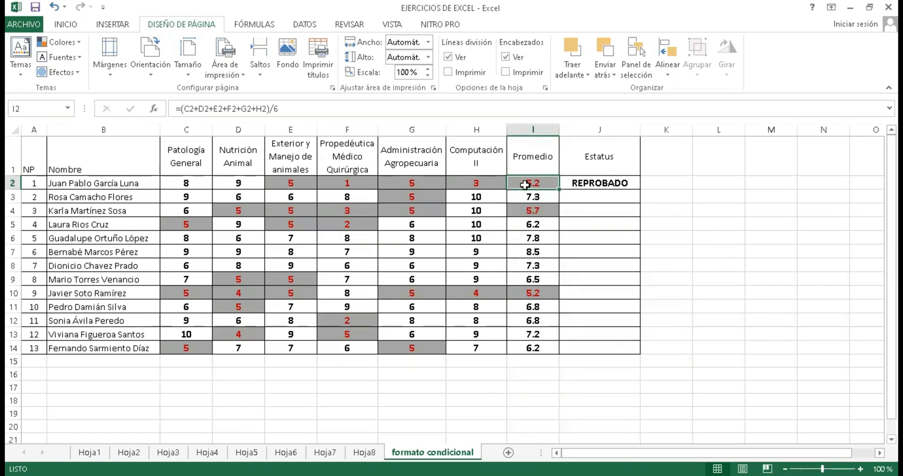
left_click(458, 184)
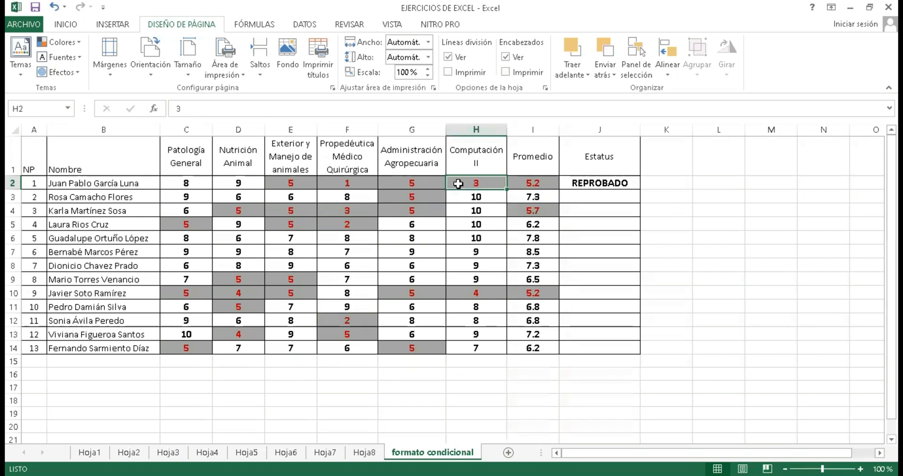
double_click(458, 184)
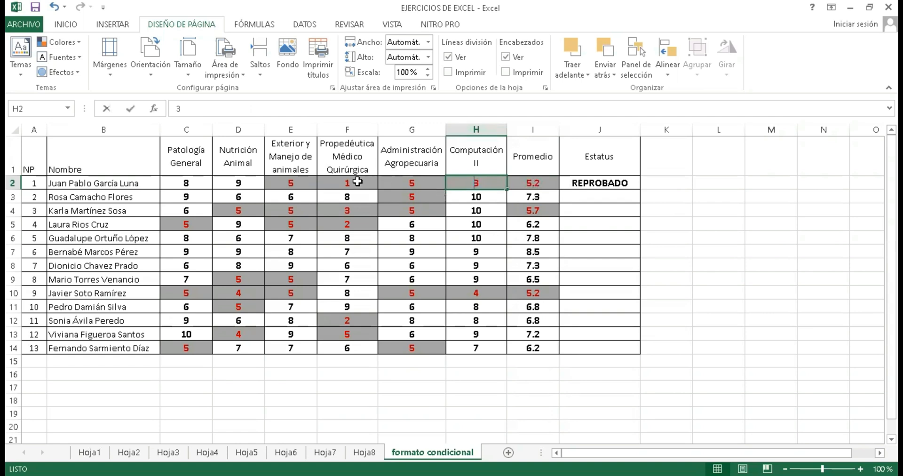
type("8")
left_click(358, 182)
type("6")
key("Tab")
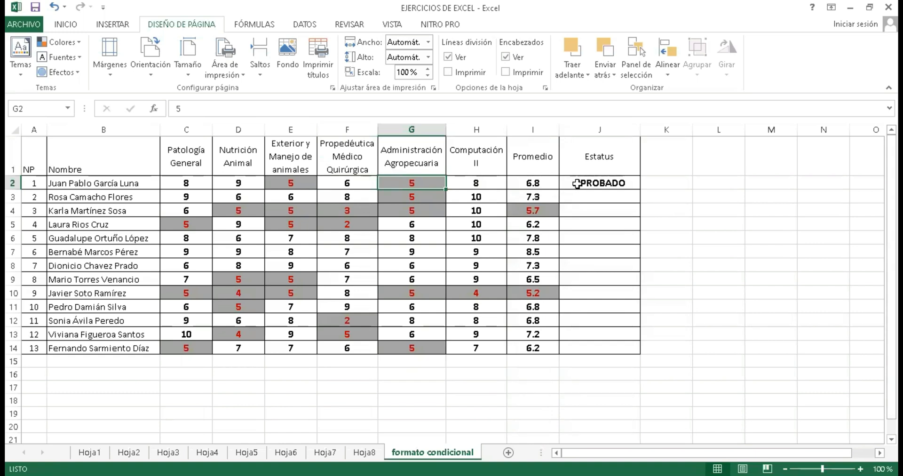
- Review the SI formula in J2, and begin an SI formula in J3 with the logical test I3>=6
left_click(625, 184)
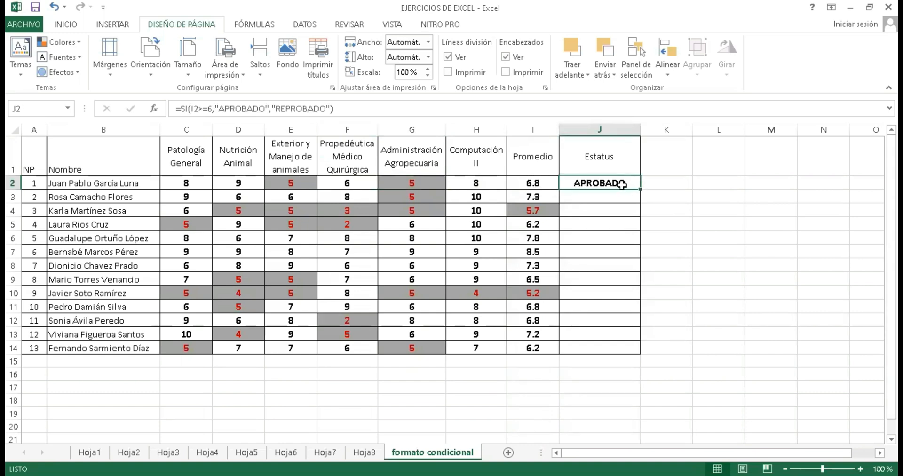
double_click(622, 184)
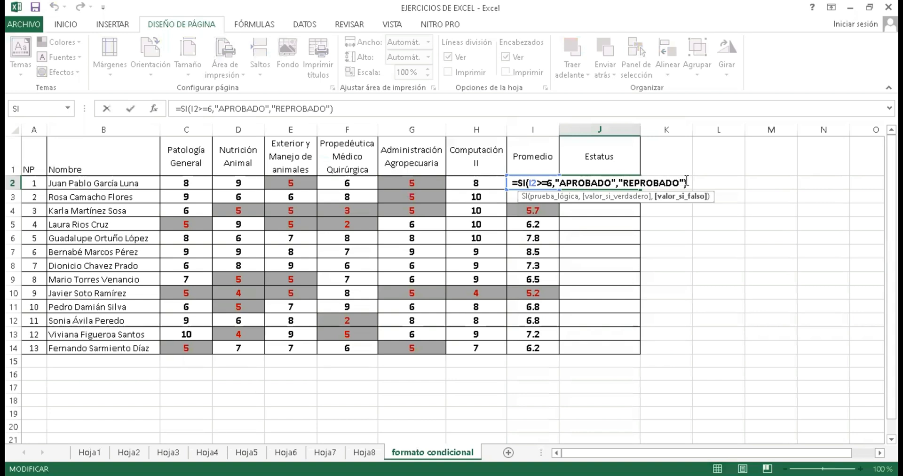
key("Escape")
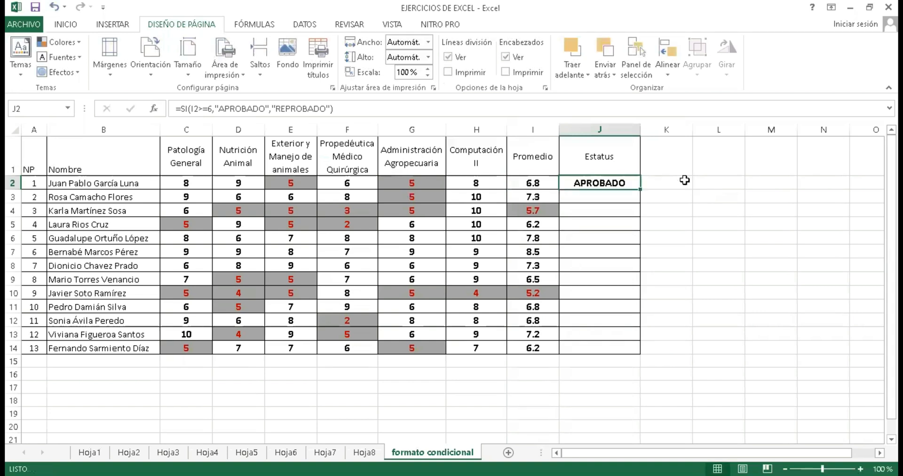
key("Down")
type("=")
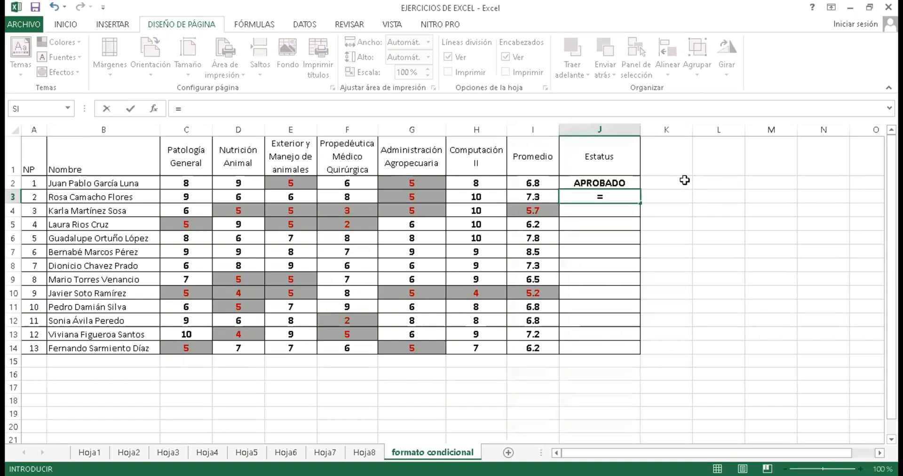
type("SI(")
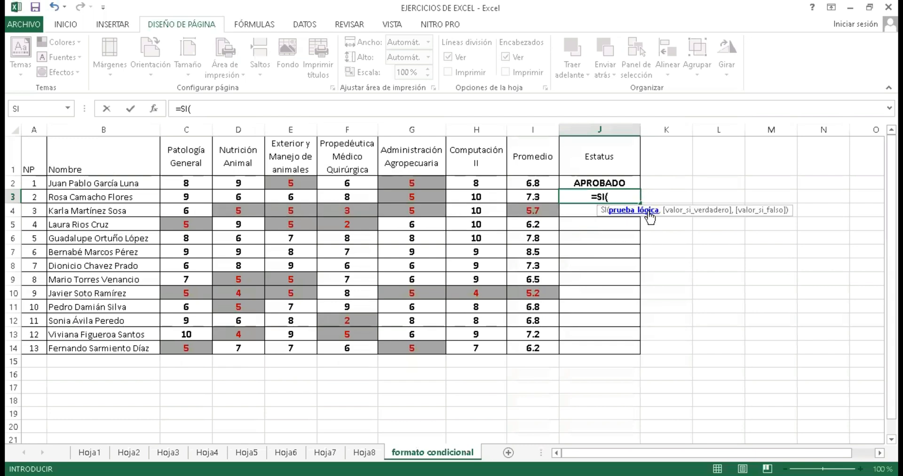
left_click(529, 198)
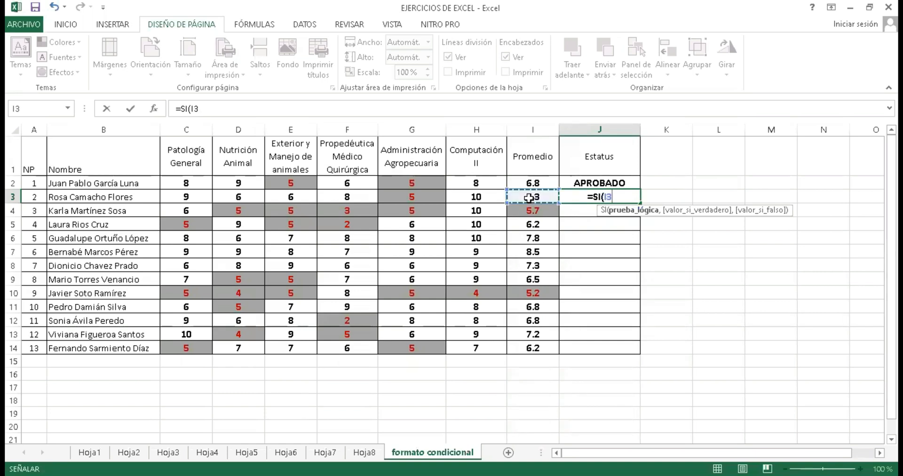
type(">")
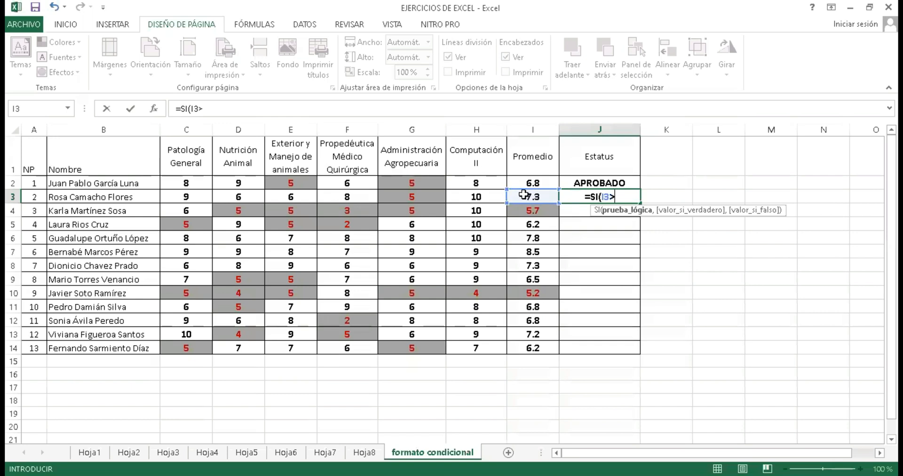
type("=6")
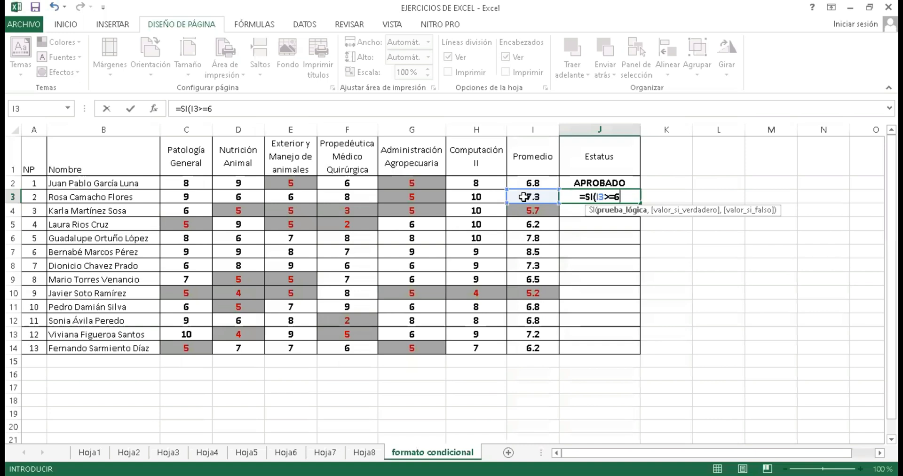
- Complete the J3 formula to return "APROBADO" when the test is true and "REPROBADO" when false
type(",\"A")
key("BackSpace")
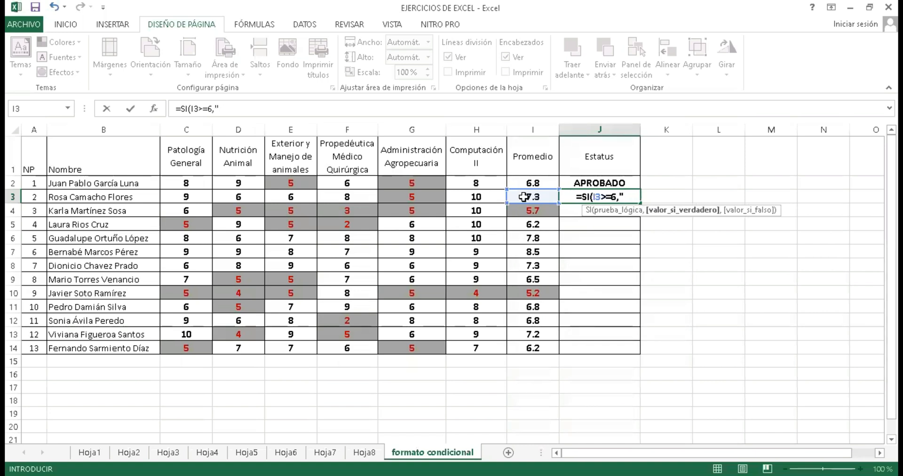
type("APROBADO")
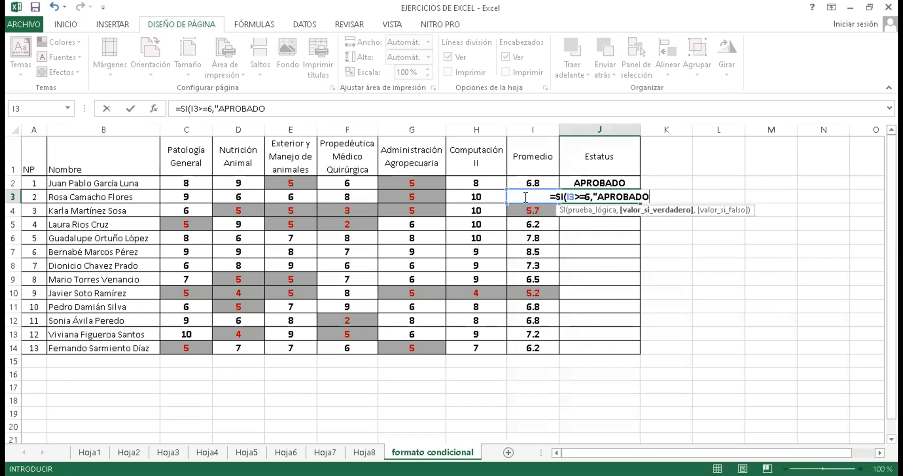
type("\",\"")
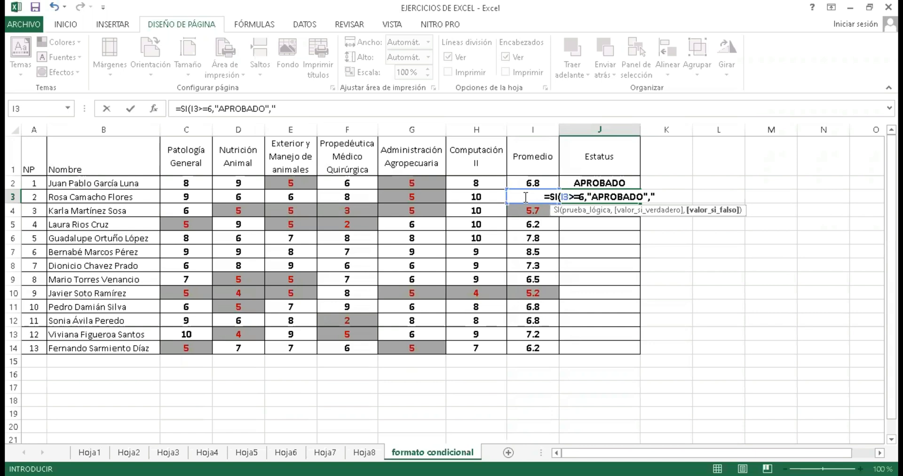
type("REPROBADO")
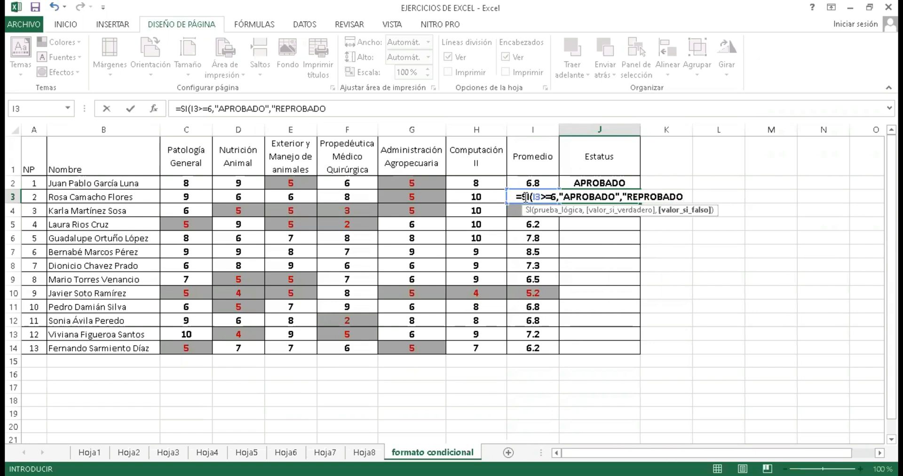
type("\")")
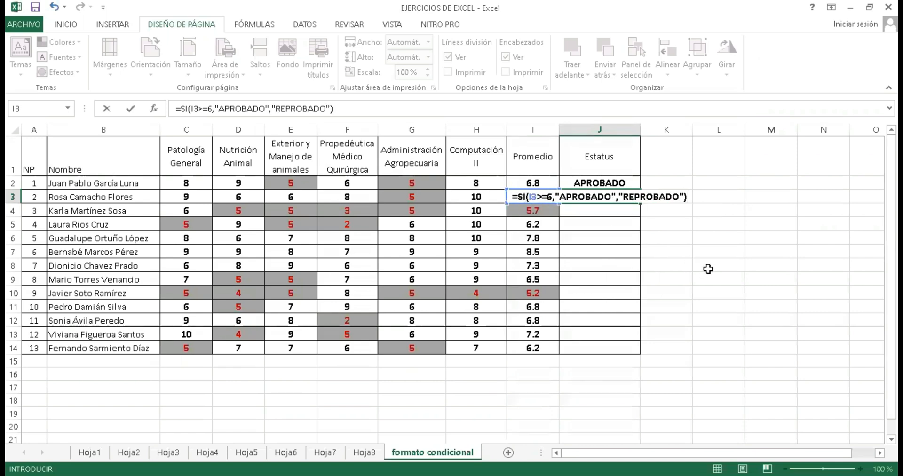
key("Return")
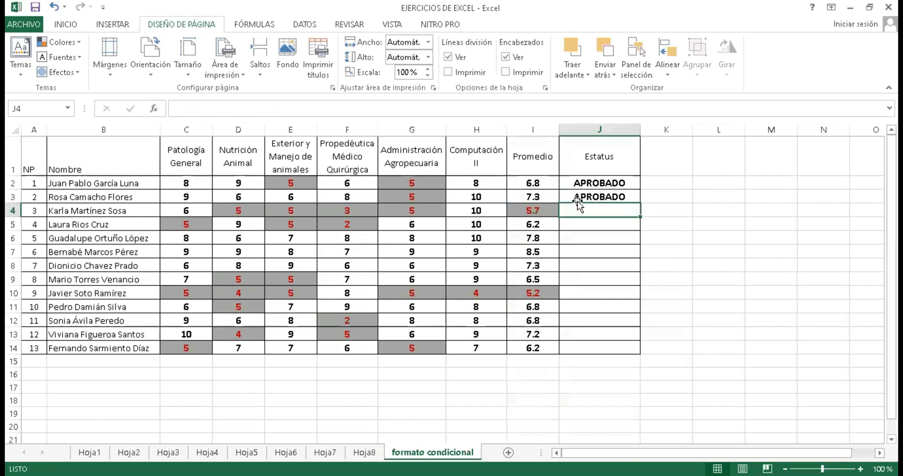
- Fill the Estatus formula from J3 down to J14 and check the formulas in J11 and J10
left_click(632, 197)
left_click_drag(640, 204, 634, 354)
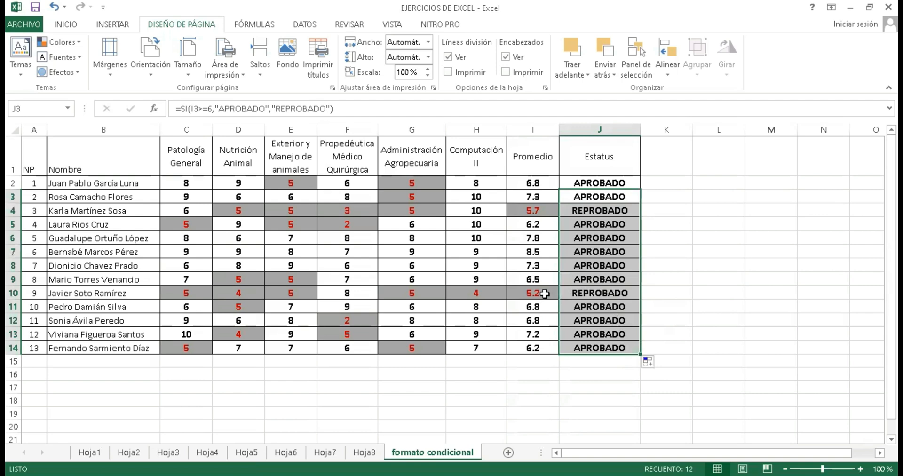
left_click(568, 304)
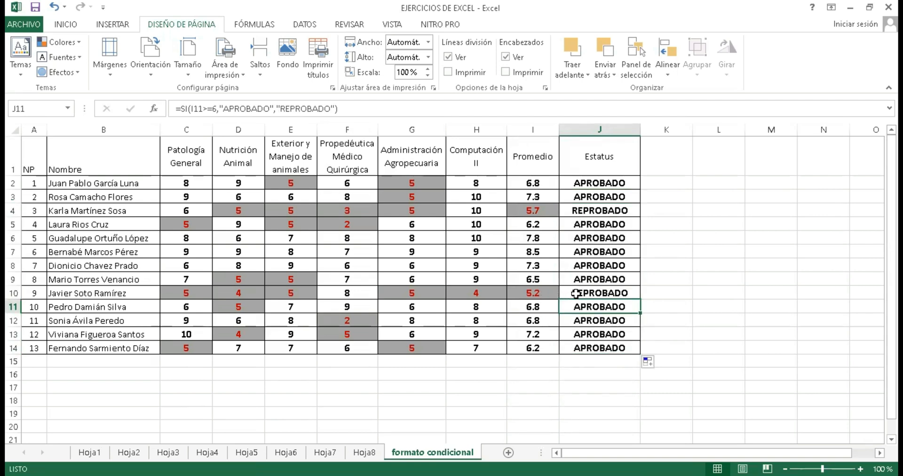
left_click(575, 292)
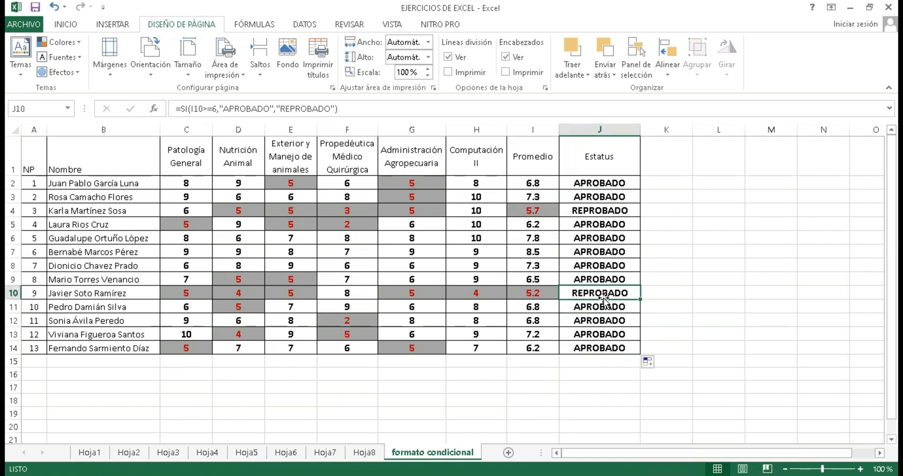
- Change student number 11's Administración Agropecuaria grade in G12 to 2
left_click(421, 326)
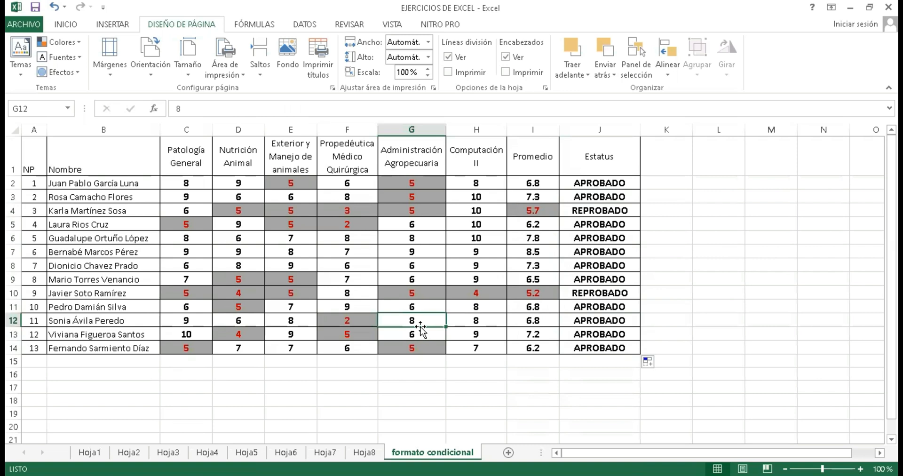
type("2")
key("Tab")
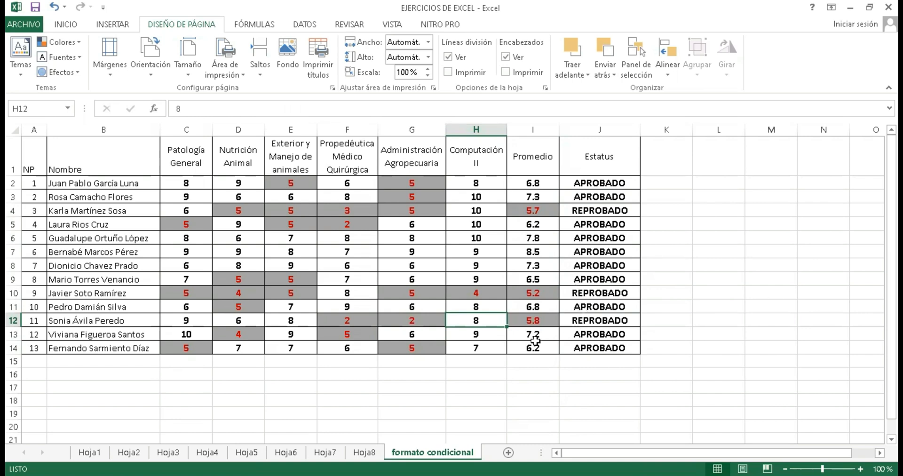
- Enter the row label "CALIFICACION MAXIMA" in B15, below the last student's name
left_click(134, 363)
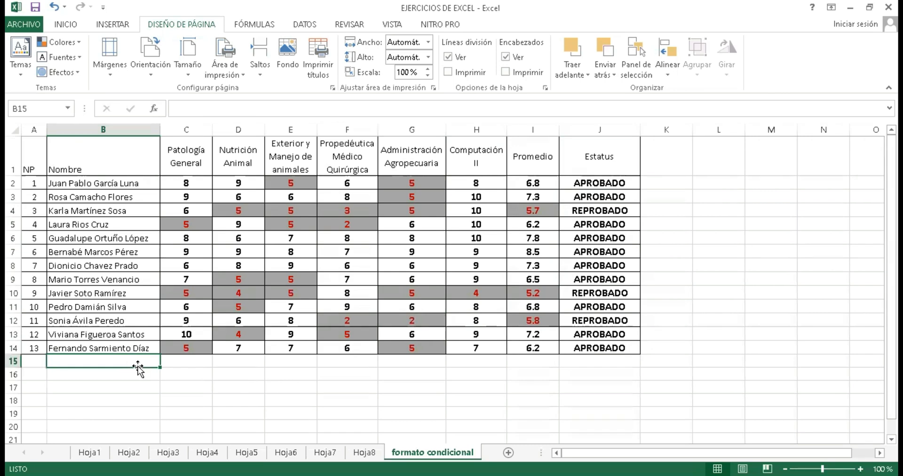
type("CA")
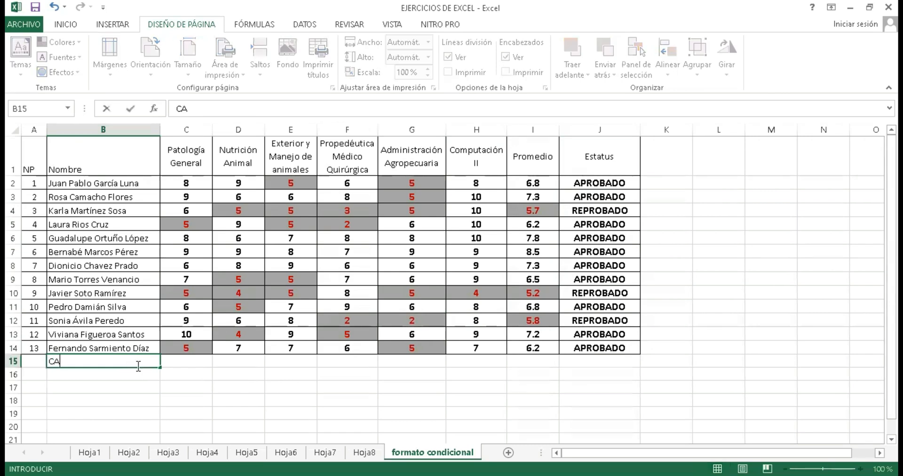
type("LIFICACION")
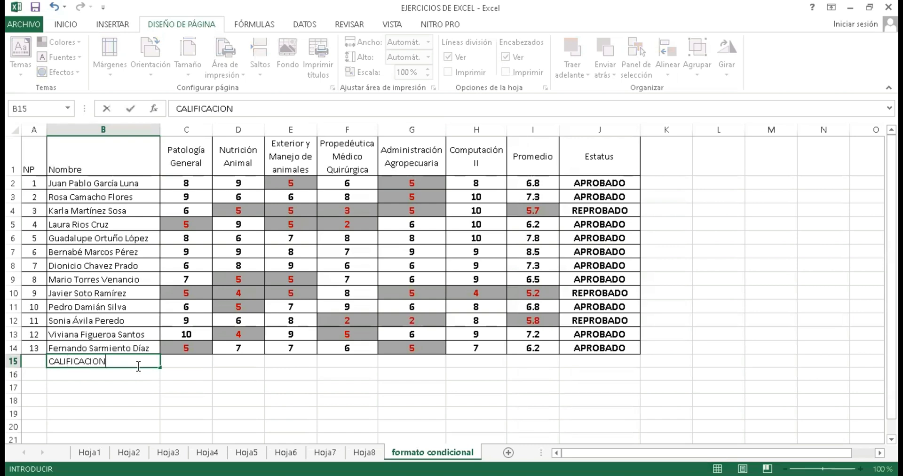
type(" MAXIMA")
key("Return")
- Enter the row labels "CALIFICACION MIMINA" in B16 and "MODA" in B17
type("CA")
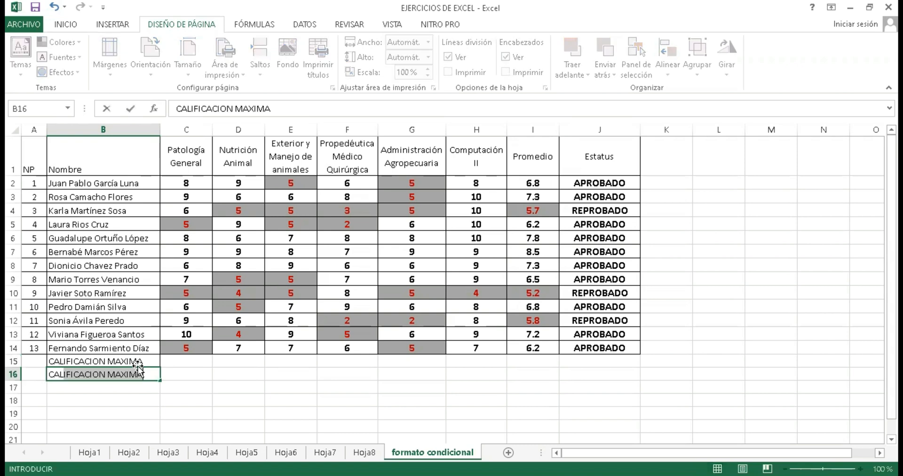
left_click(140, 373)
key("BackSpace")
key("BackSpace")
key("BackSpace")
key("BackSpace")
key("BackSpace")
type("IMINA")
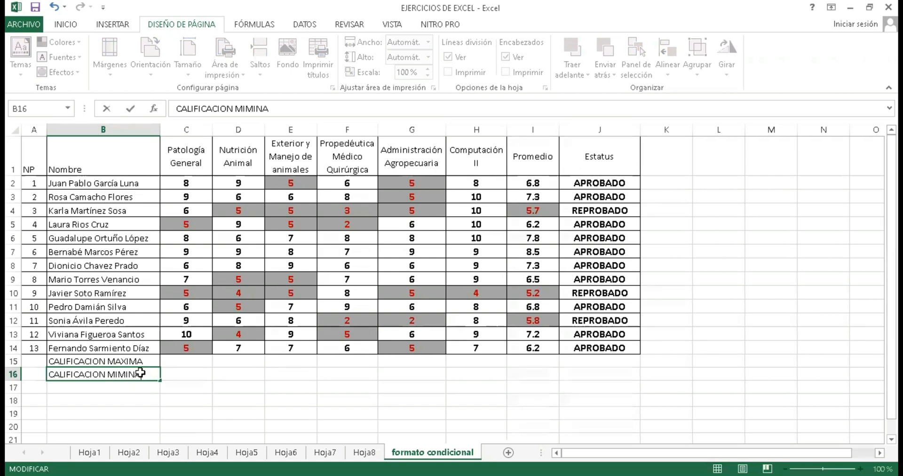
key("Return")
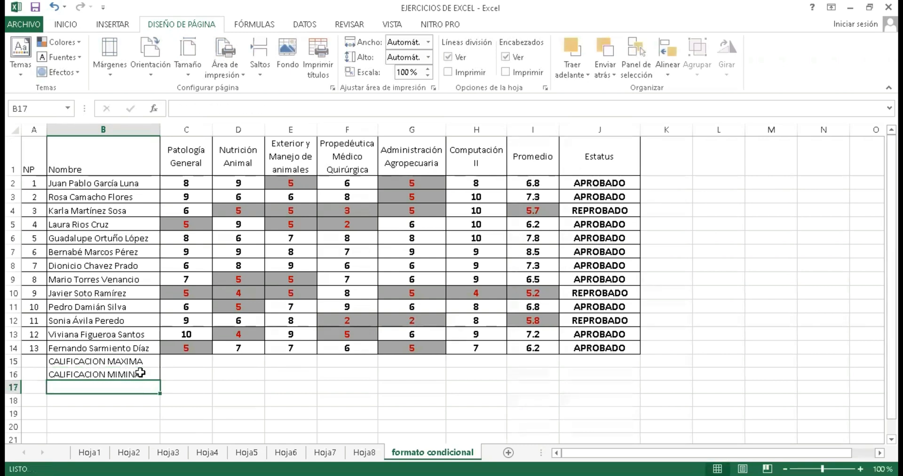
type("MODA")
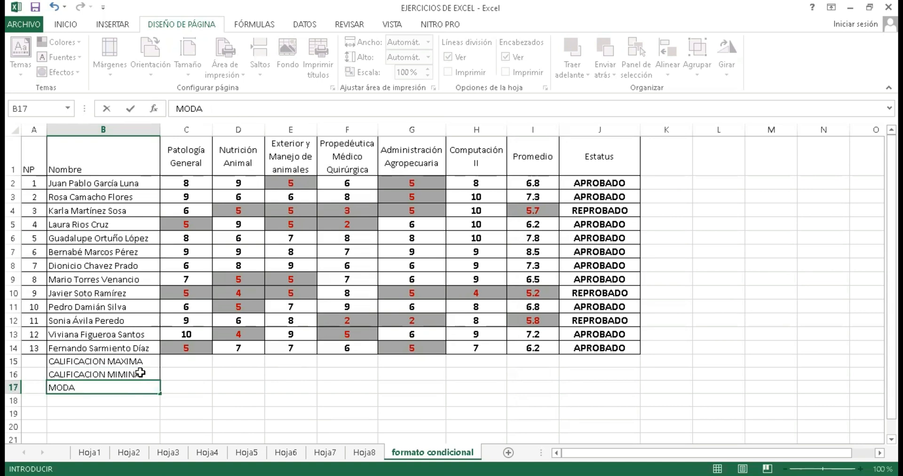
key("Return")
- Apply all borders to the summary rows in B15:I17
left_click_drag(135, 361, 537, 389)
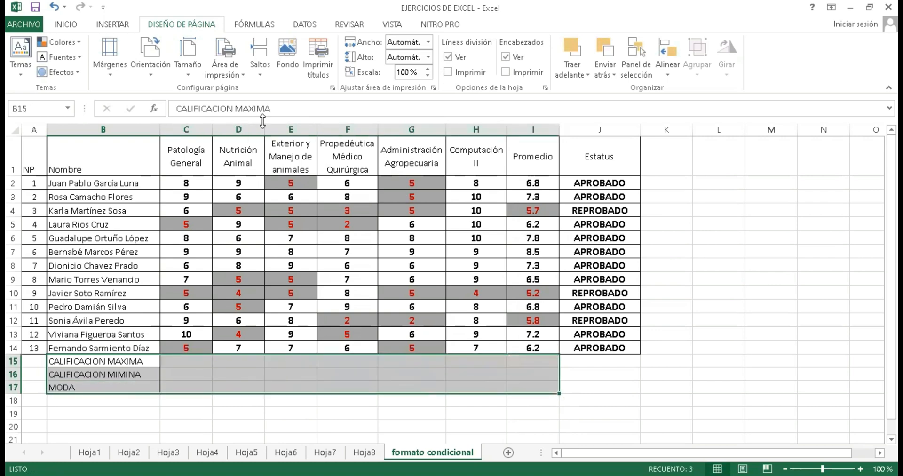
left_click(66, 24)
left_click(130, 67)
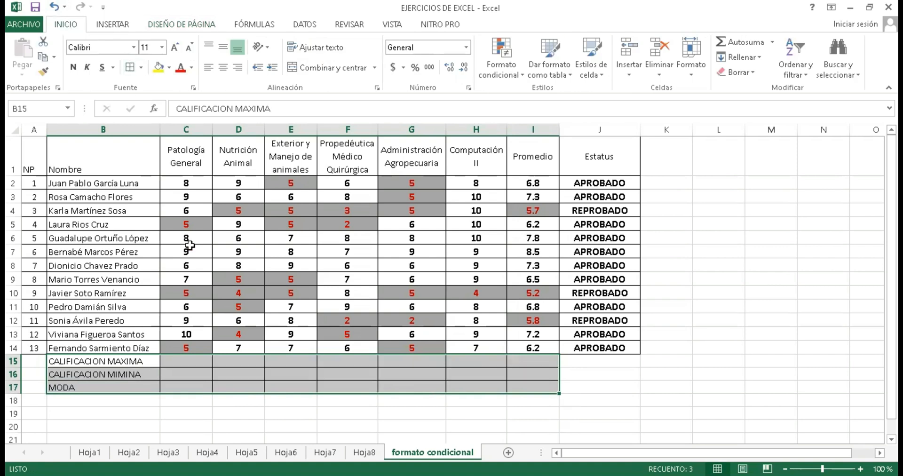
- Calculate the maximum Patología General grade in C15 with the MAX function over C2:C14
left_click(187, 363)
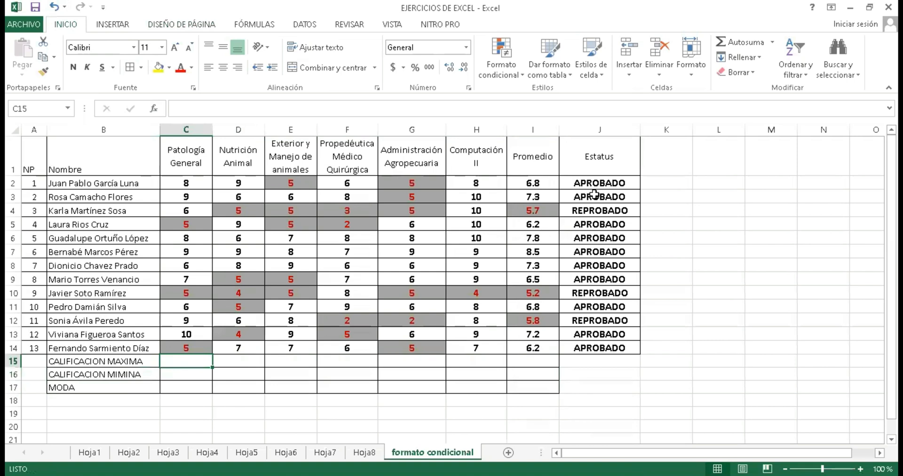
left_click(772, 43)
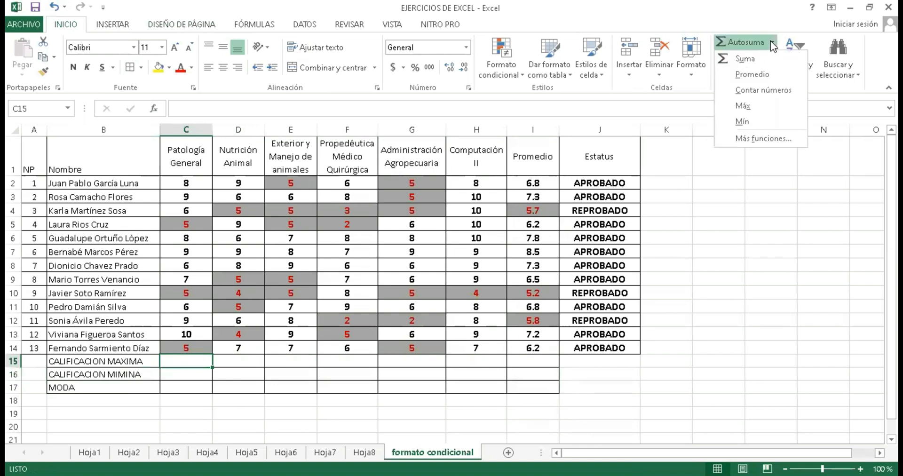
left_click(752, 108)
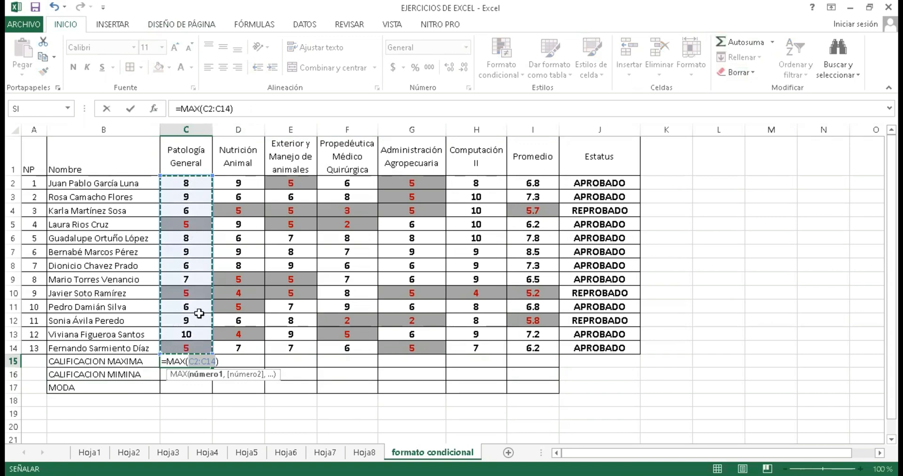
key("Return")
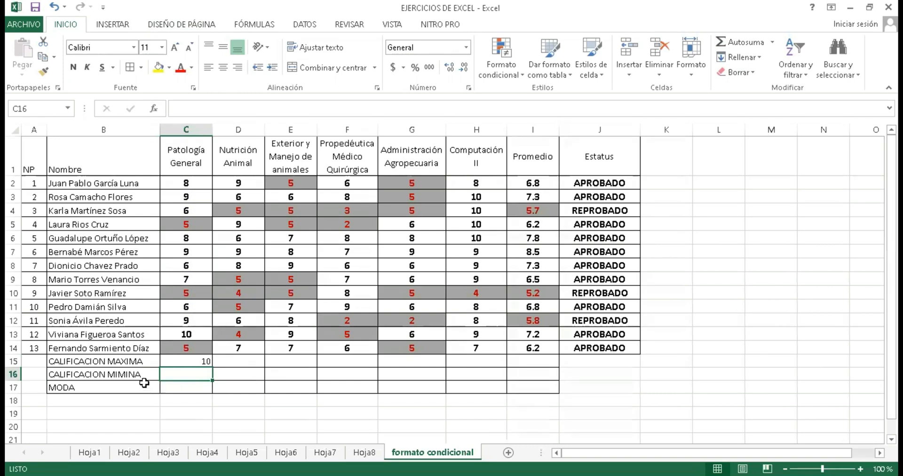
- Calculate the minimum Patología General grade in C16 with the MIN function over C2:C14
left_click(773, 43)
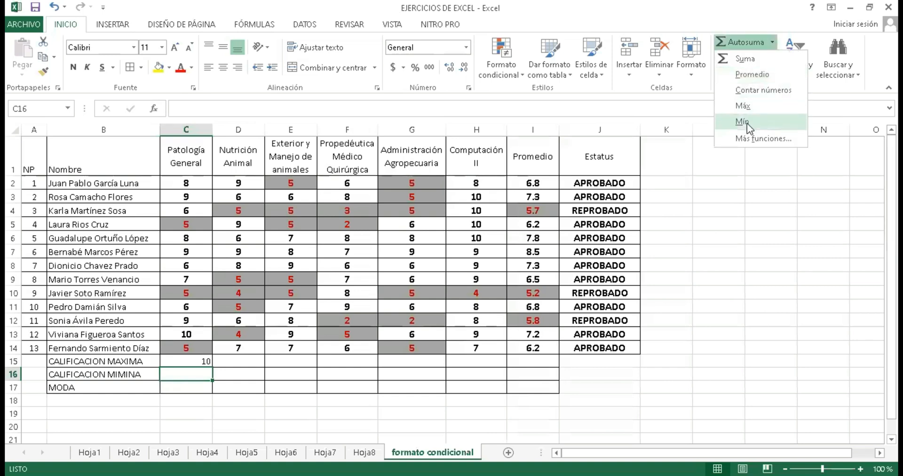
left_click(747, 122)
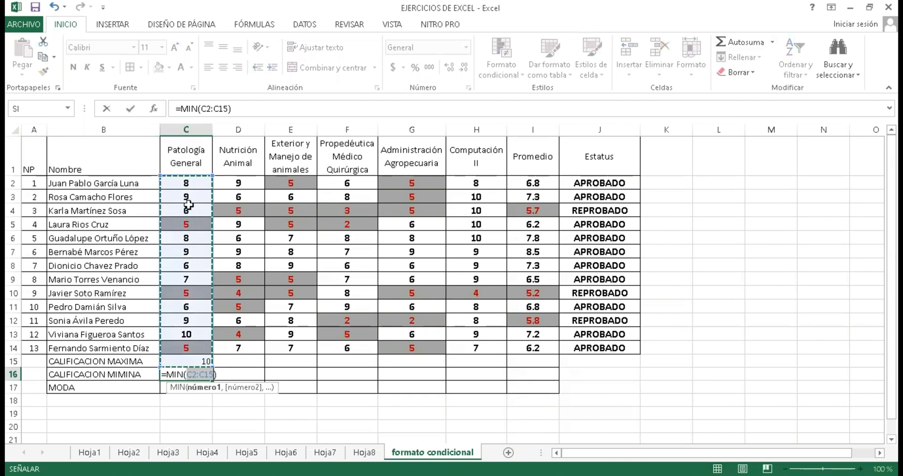
left_click_drag(189, 183, 202, 345)
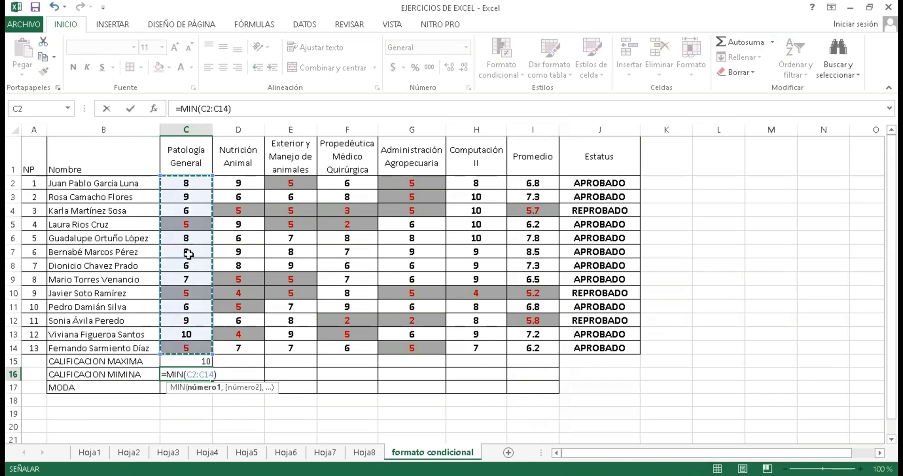
key("Return")
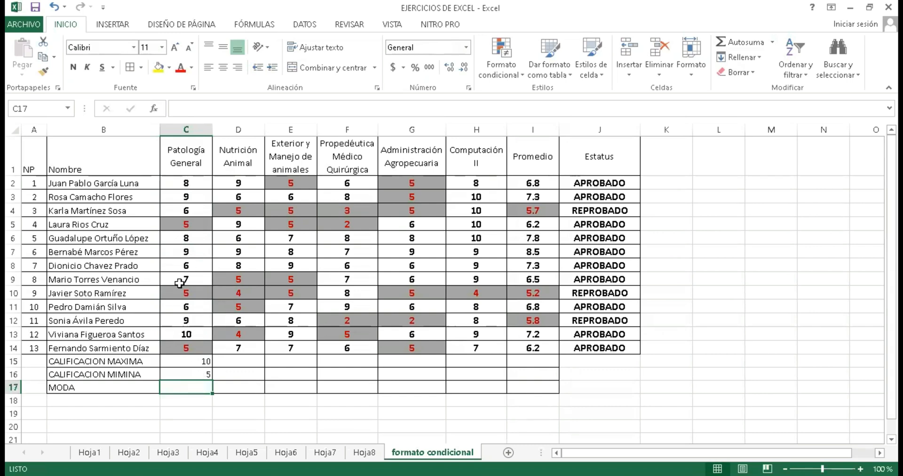
- Set the Patología General grade in C7 to 1 and check the minimum formula in C16
left_click(184, 252)
type("1")
key("Return")
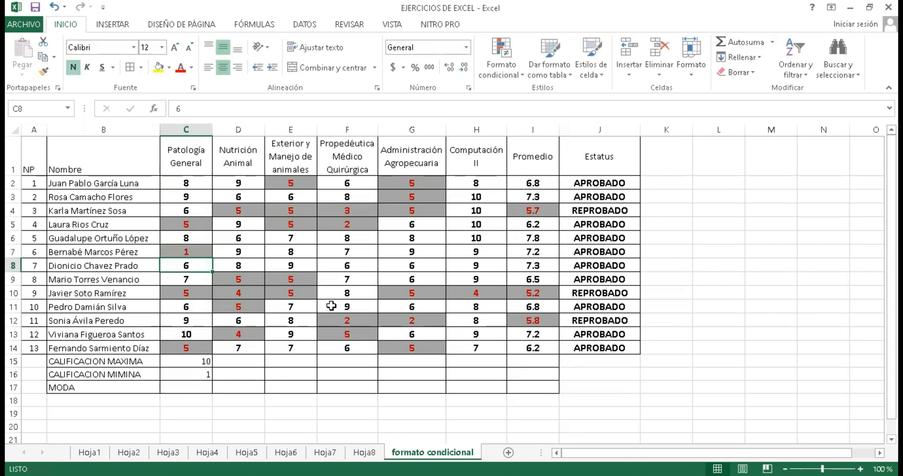
left_click(187, 374)
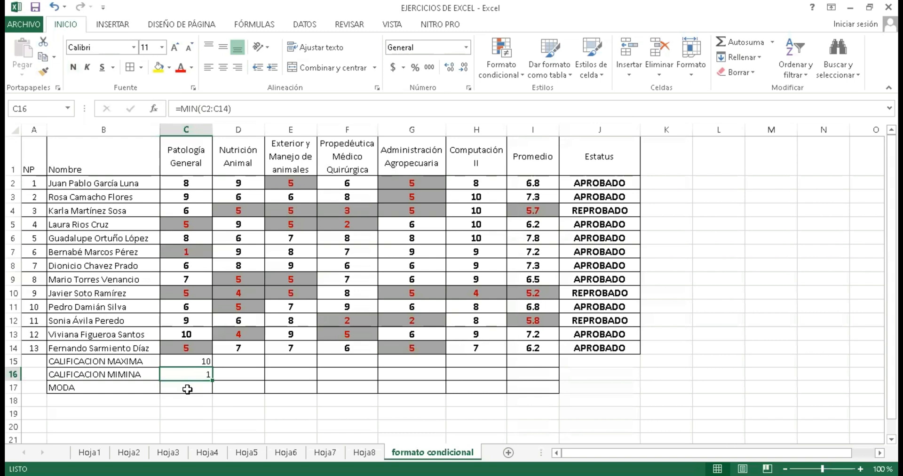
- Calculate the most frequent Patología General grade in C17 with the MODA function over C2:C14
left_click(187, 389)
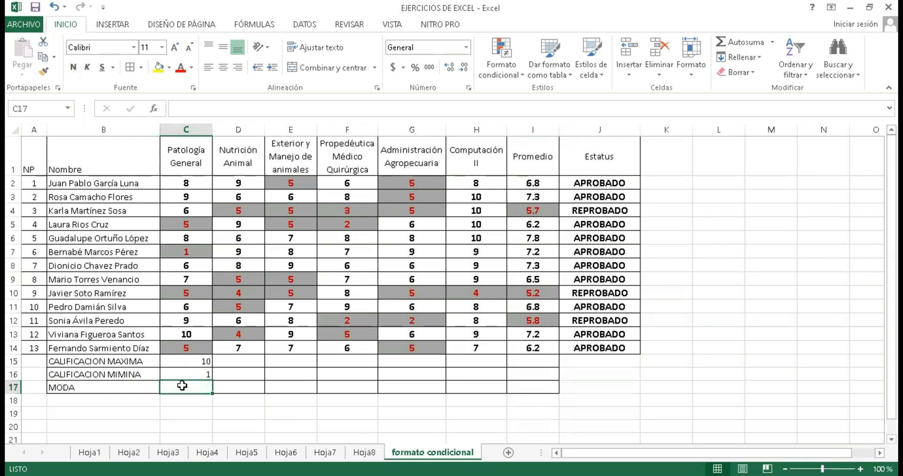
left_click(773, 41)
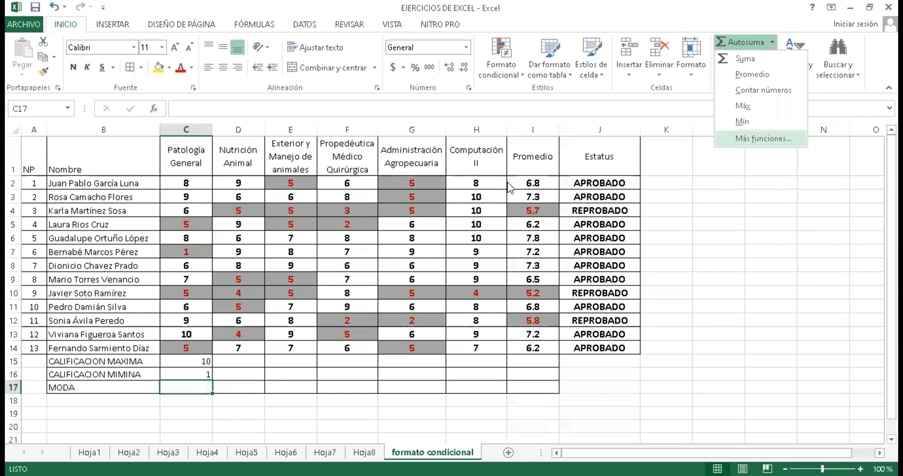
key("Return")
type("MODA")
key("Return")
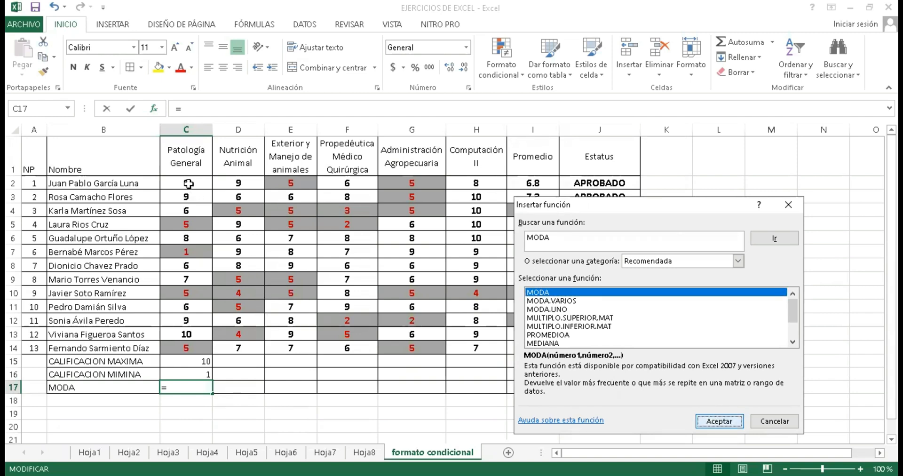
left_click_drag(202, 263, 205, 348)
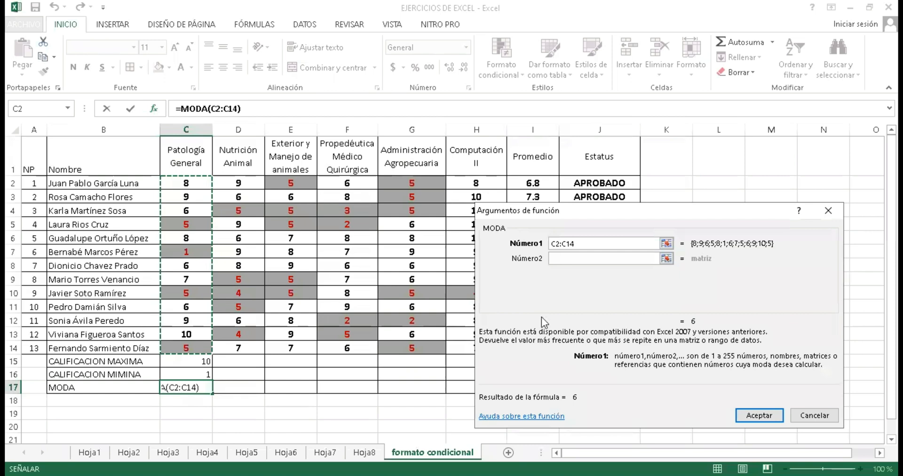
left_click(752, 415)
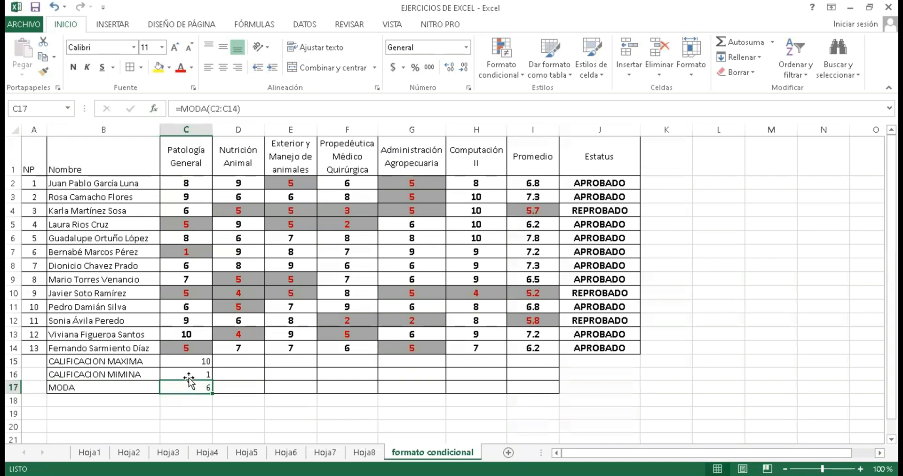
- Change the Patología General grades in C7 and C13 to 5
left_click(185, 253)
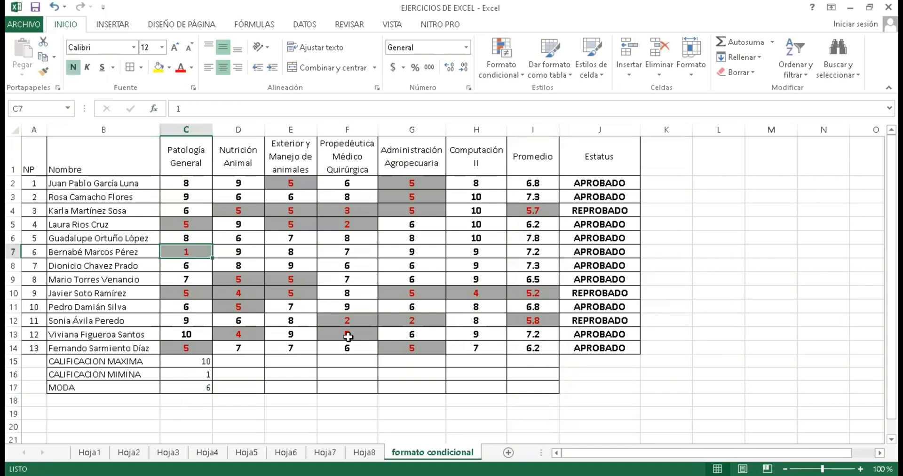
type("5")
key("Return")
key("Down")
key("Down")
key("Down")
key("Down")
key("Down")
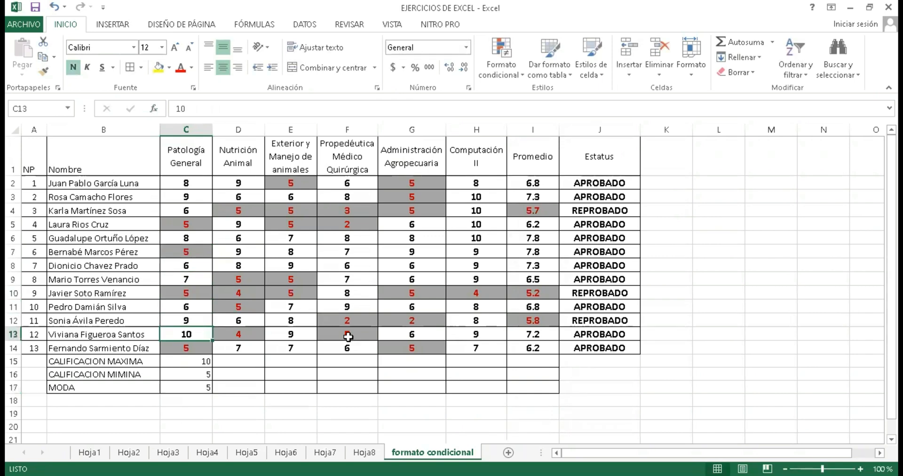
type("5")
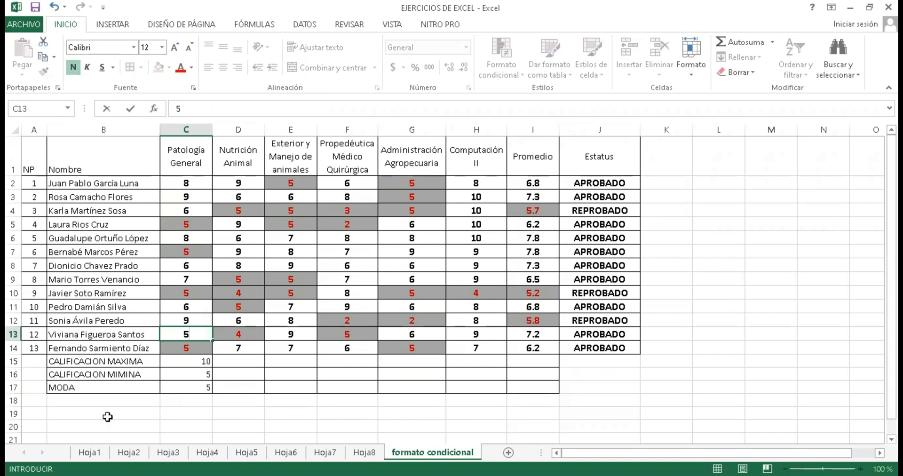
key("Up")
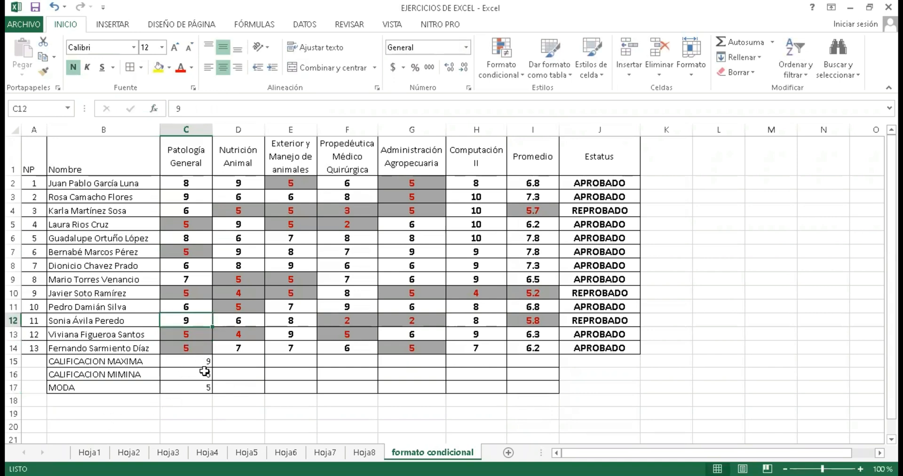
- Center the maximum, minimum and mode results in C15:C17 and fill their formulas across to column I
left_click_drag(193, 361, 198, 387)
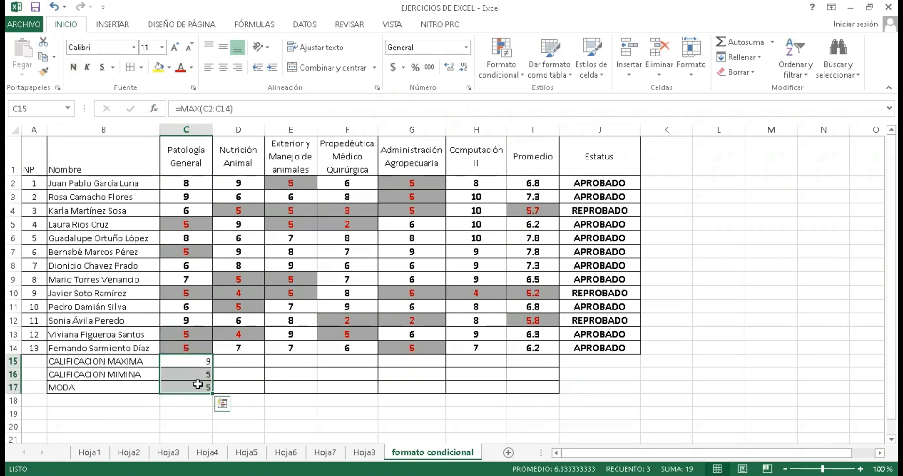
left_click(226, 69)
left_click_drag(331, 382, 527, 388)
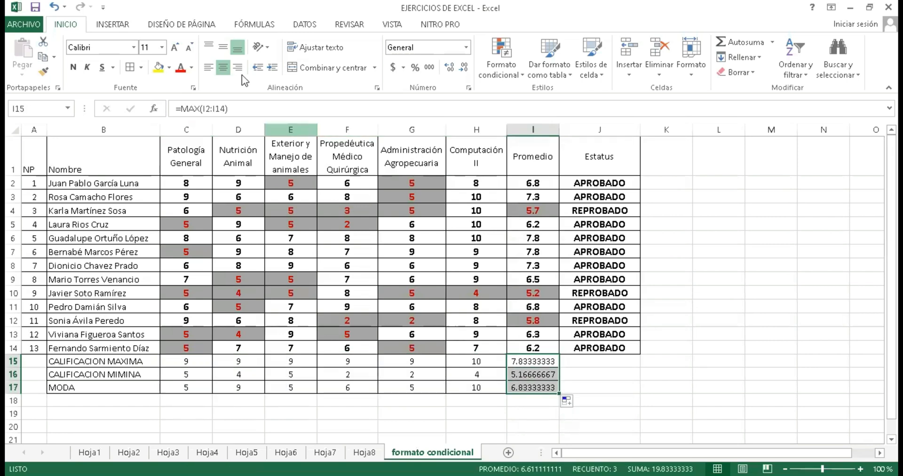
- Reduce the Promedio summary values in I15:I17 to one decimal place
left_click(463, 70)
left_click(463, 71)
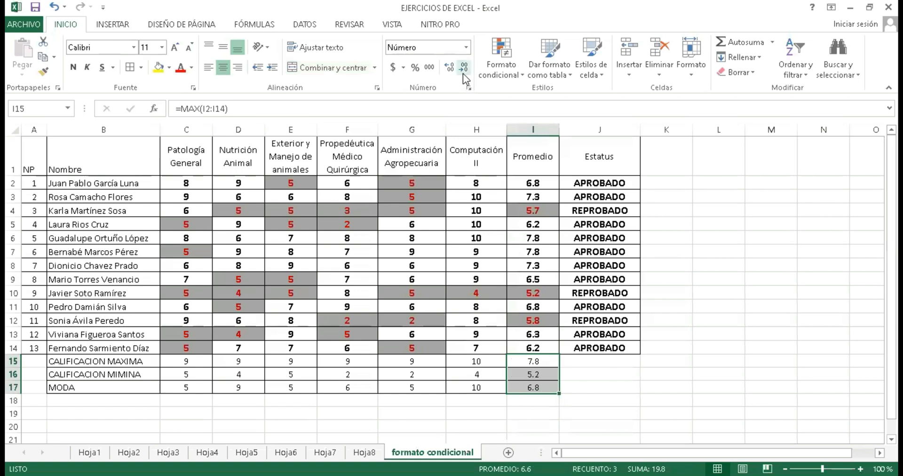
left_click(723, 282)
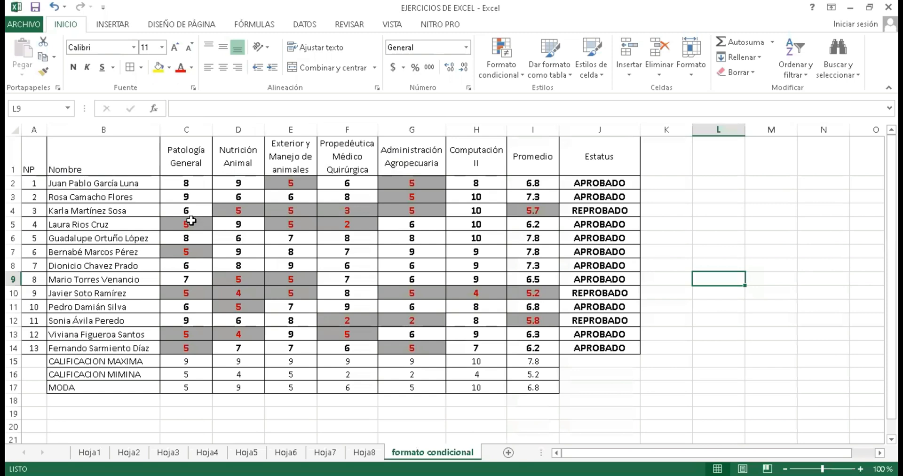
- Review the Promedio formula in I2, the Estatus formula in J2 and the maximum-grade row label in B15
left_click(531, 184)
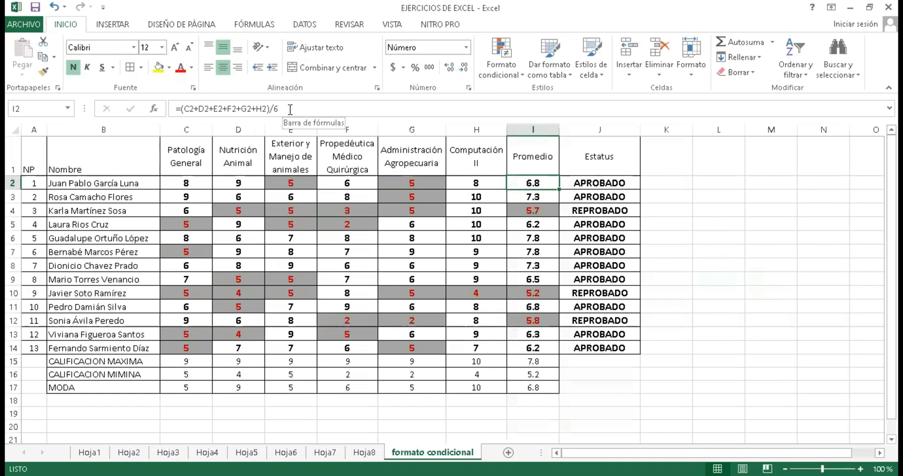
left_click(586, 179)
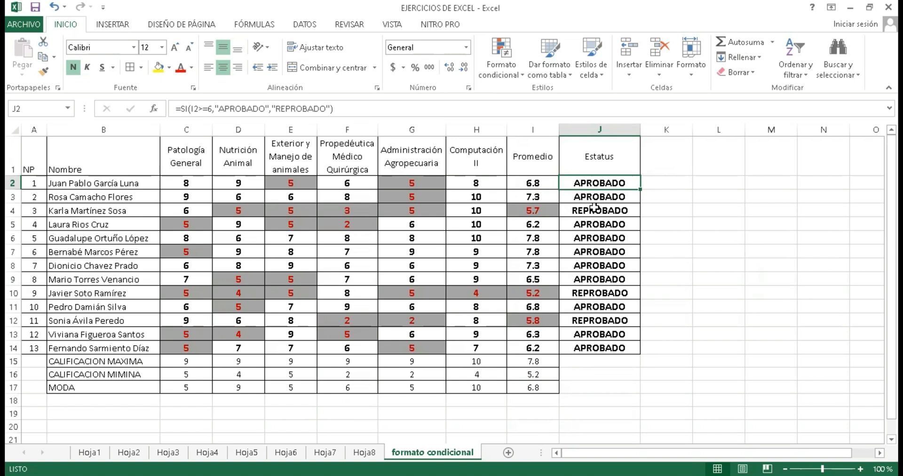
left_click(144, 365)
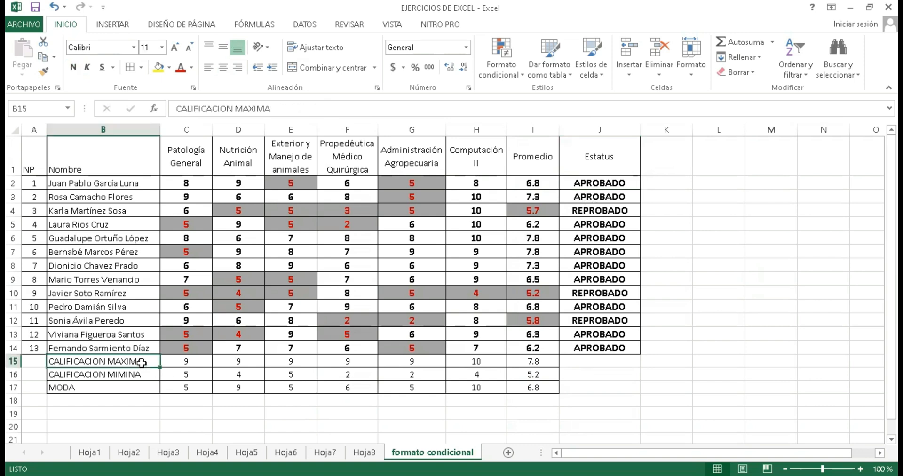